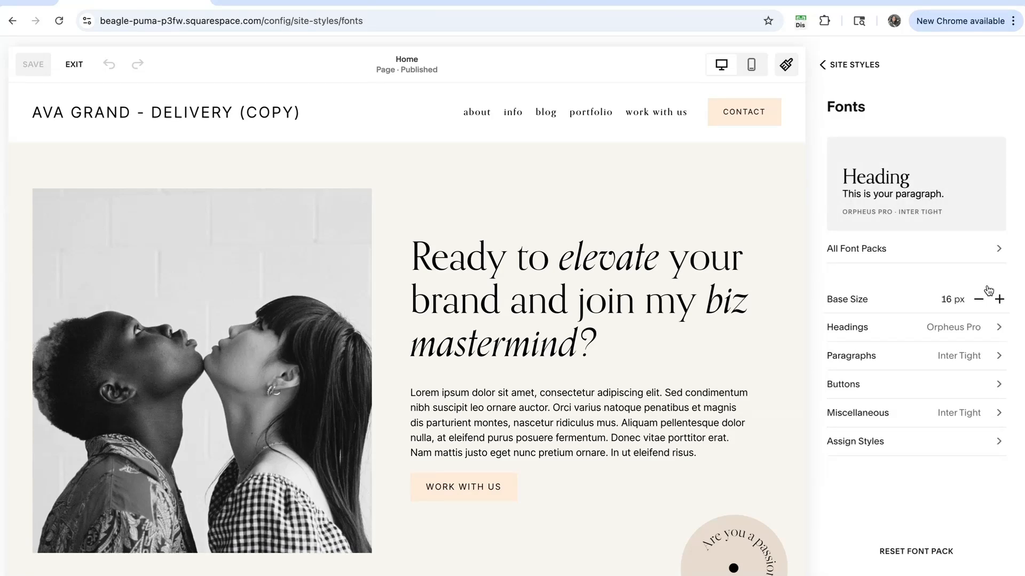
- Open the complete list of font packs for the site and look through the Mixed packs
left_click(908, 249)
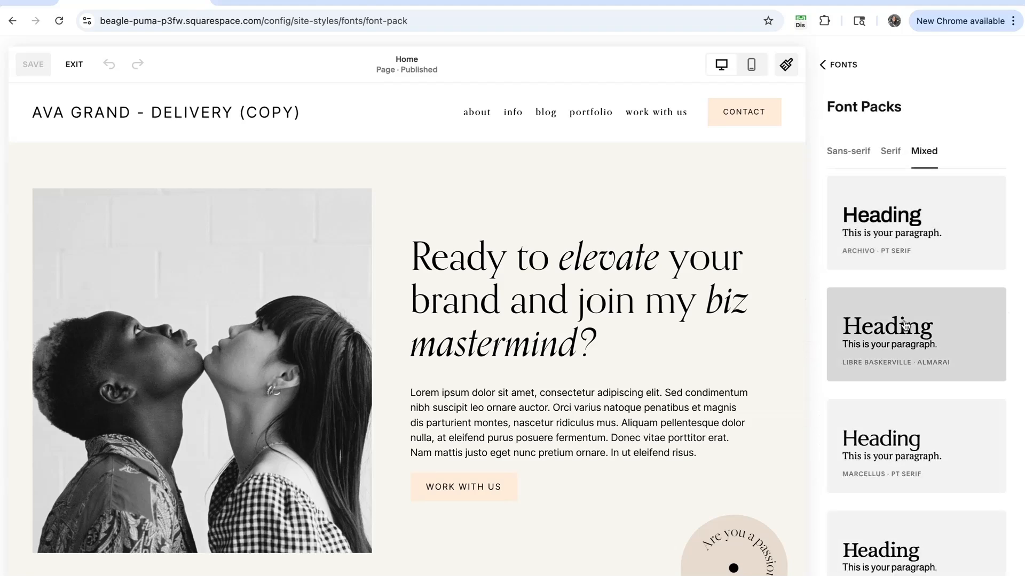
scroll(902, 333, "down", 1)
scroll(902, 334, "down", 2)
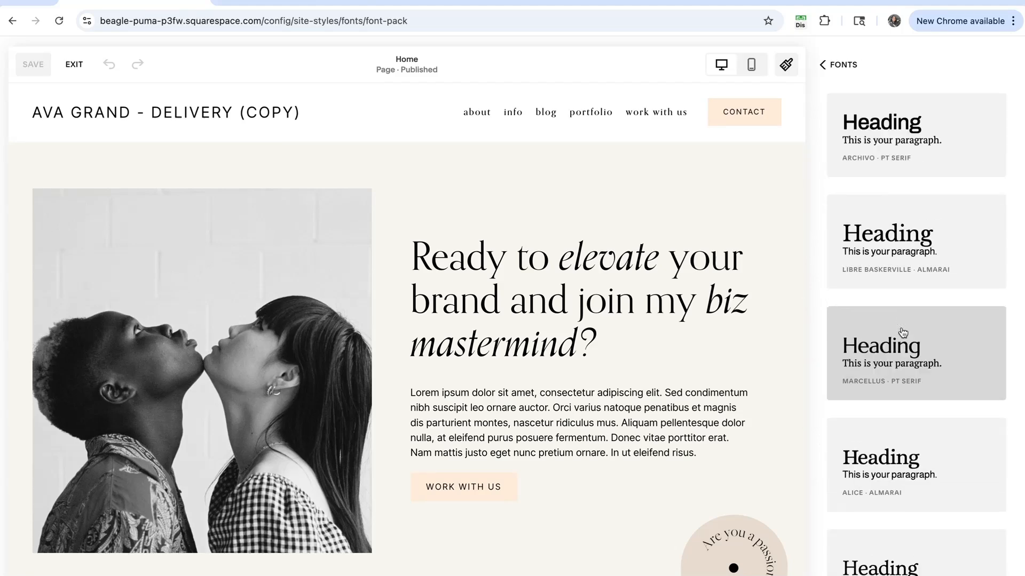
scroll(902, 332, "down", 8)
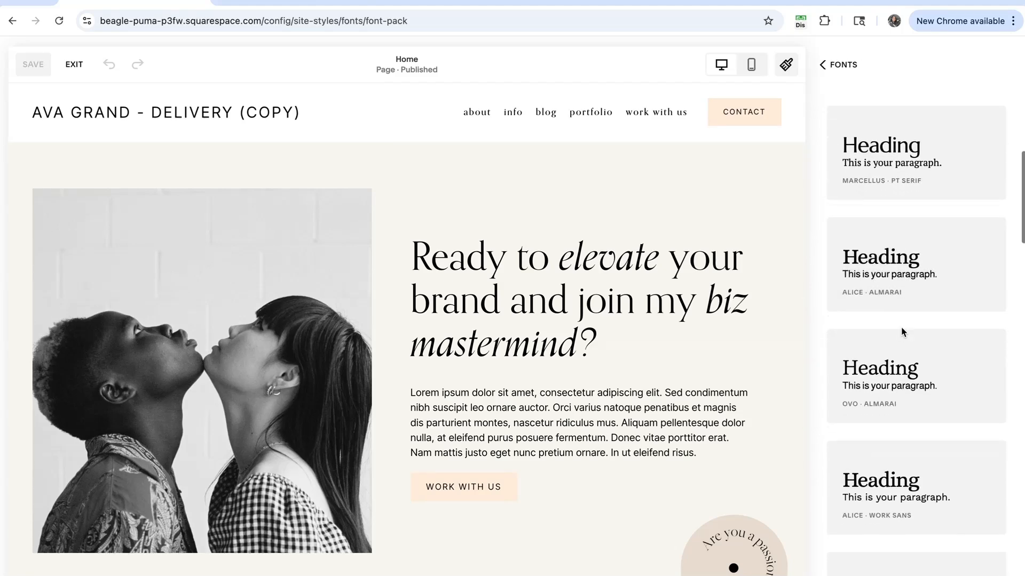
scroll(903, 333, "down", 1)
scroll(901, 332, "down", 6)
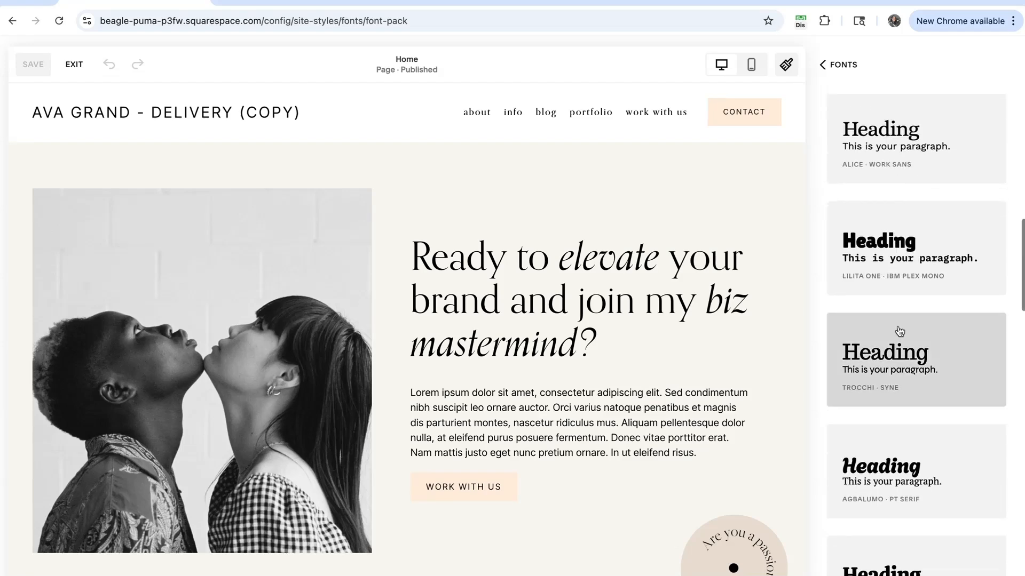
scroll(901, 332, "up", 10)
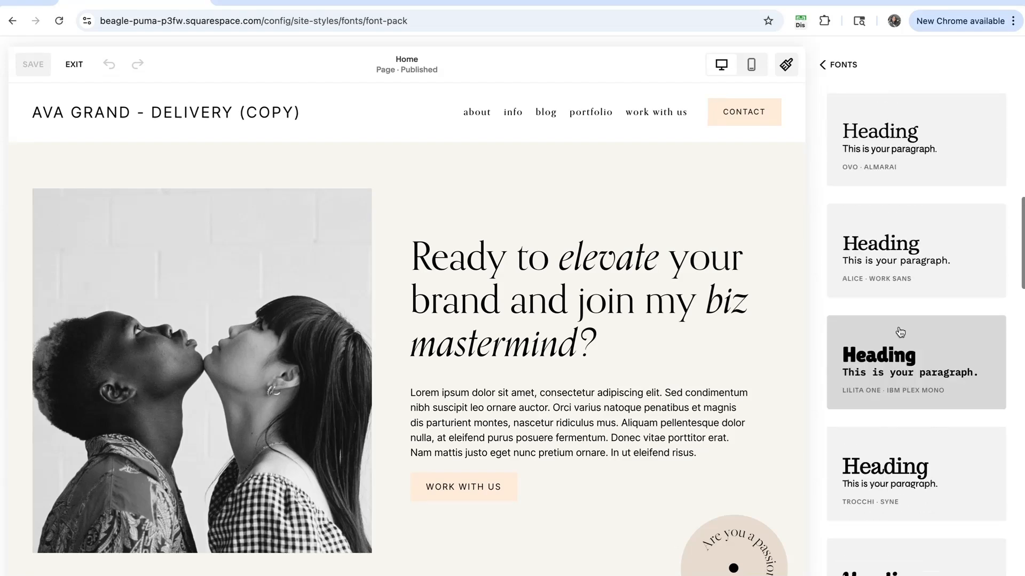
scroll(901, 332, "up", 3)
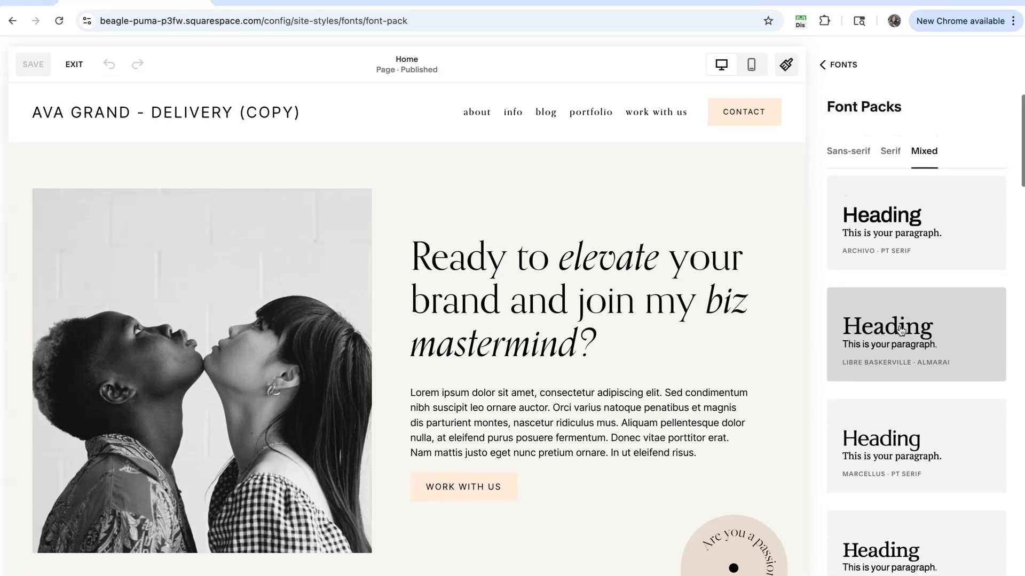
- View the Serif font packs and look through the Sans-serif ones
left_click(890, 151)
left_click(854, 152)
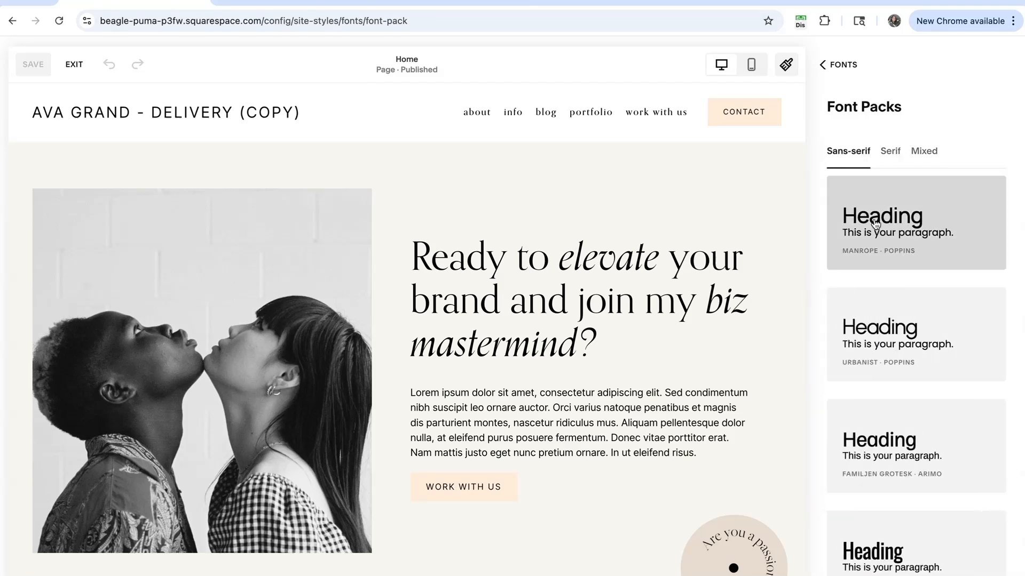
scroll(887, 293, "down", 2)
scroll(887, 293, "up", 2)
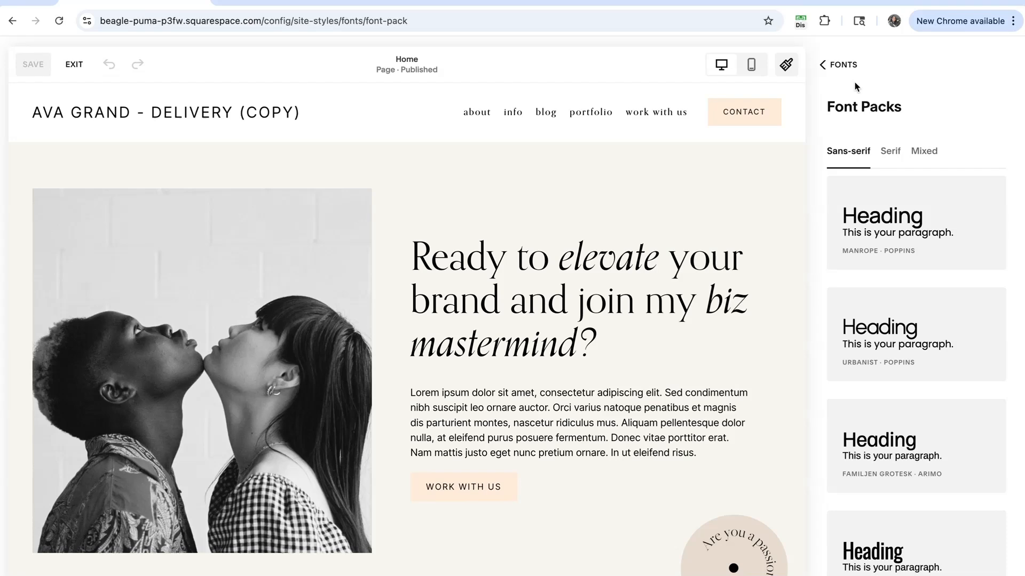
- Close the site styles without choosing a font pack and exit the Home page's edit mode
left_click(842, 64)
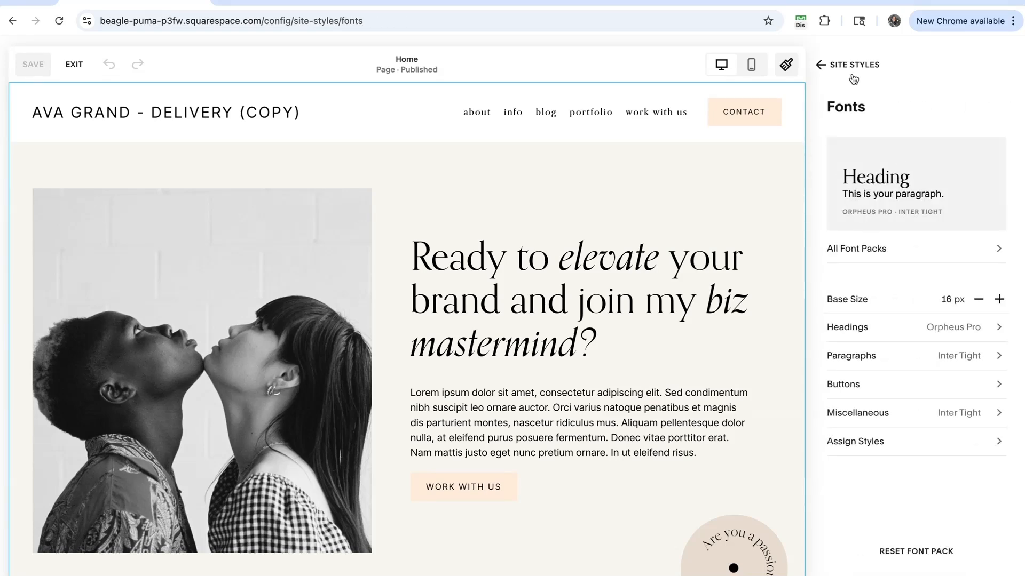
left_click(846, 64)
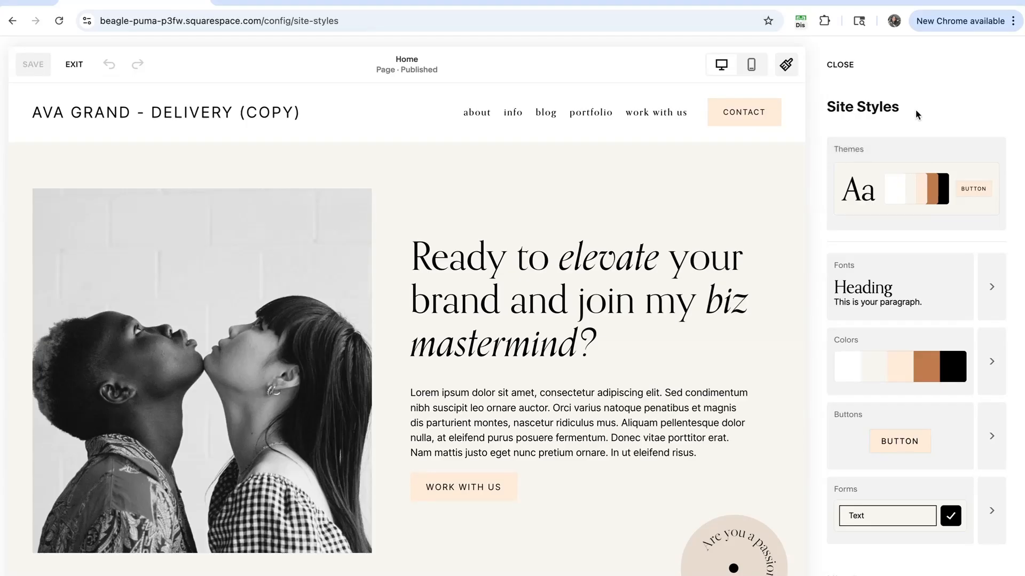
left_click(840, 65)
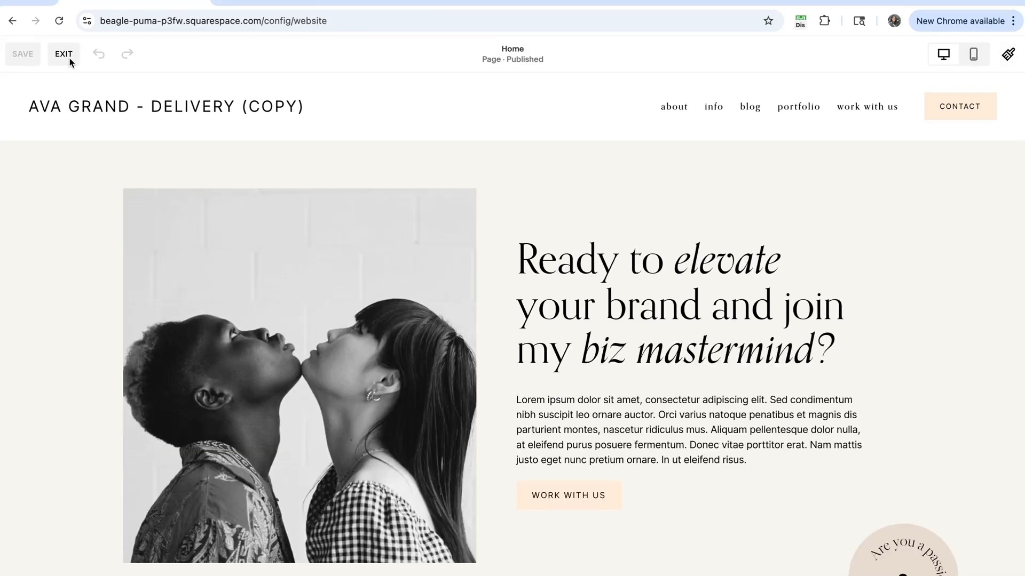
left_click(64, 54)
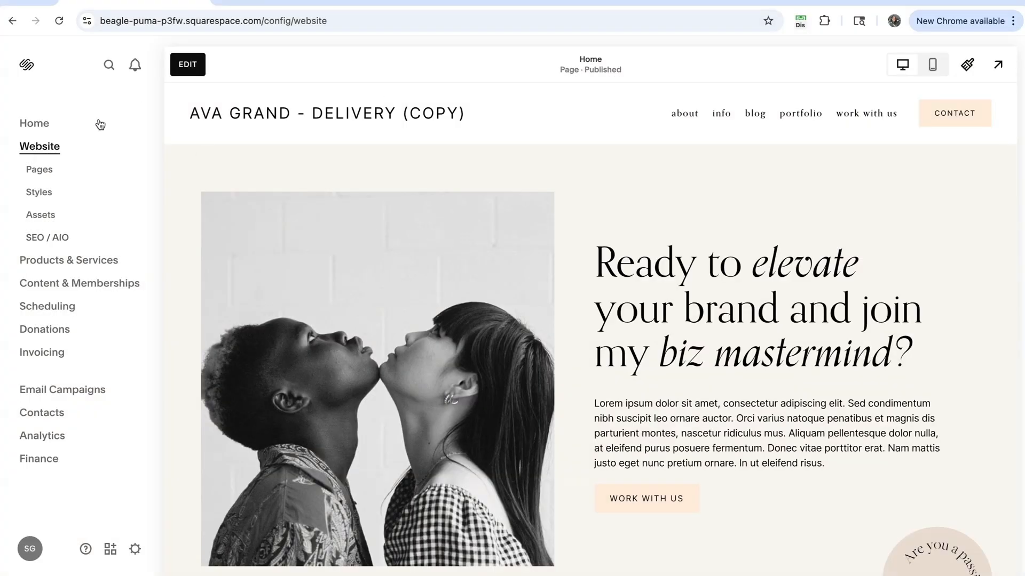
- Switch to Creative Market and browse its fonts with the Cool aesthetic
left_click(409, 2)
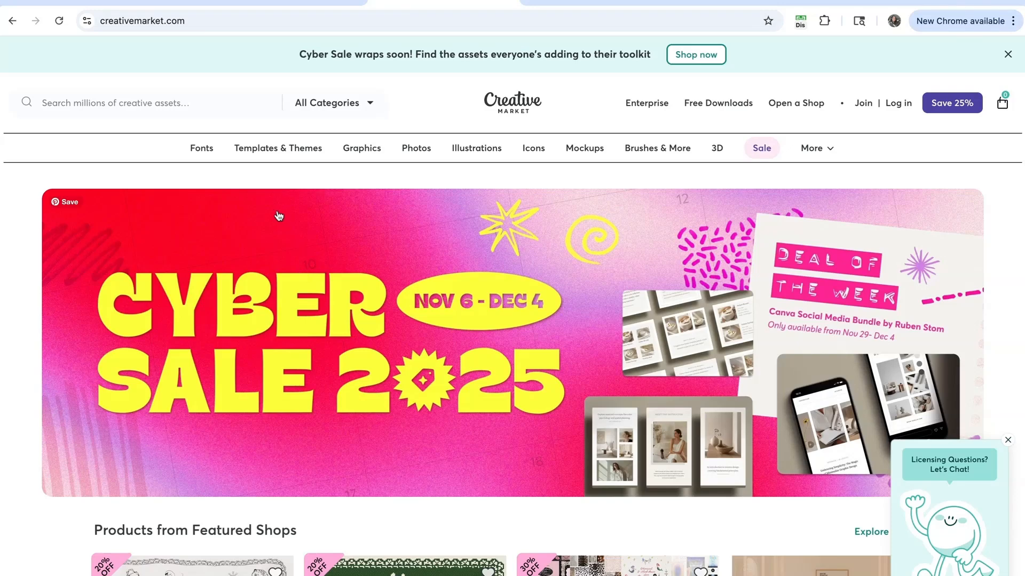
mouse_move(203, 149)
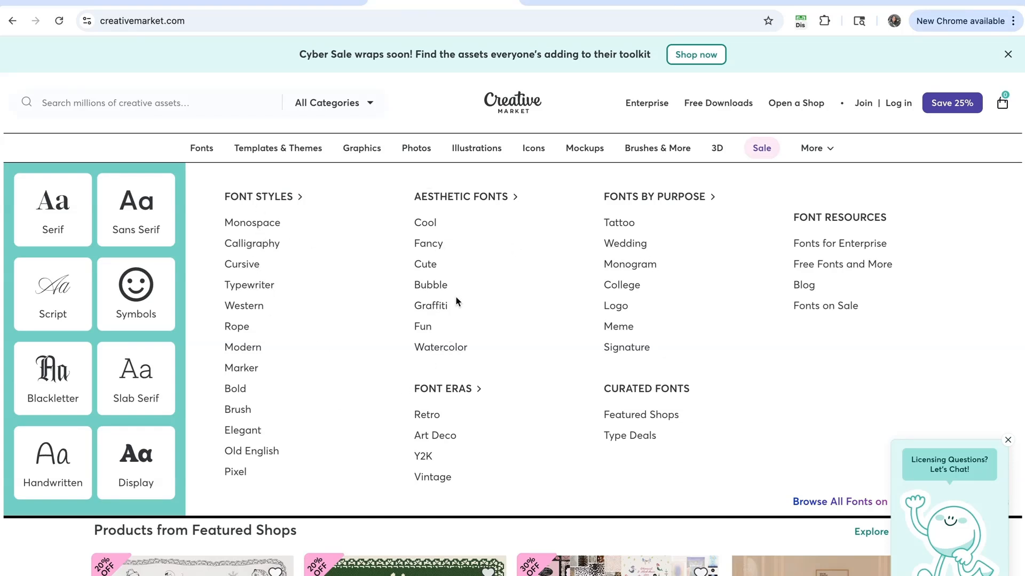
left_click(423, 229)
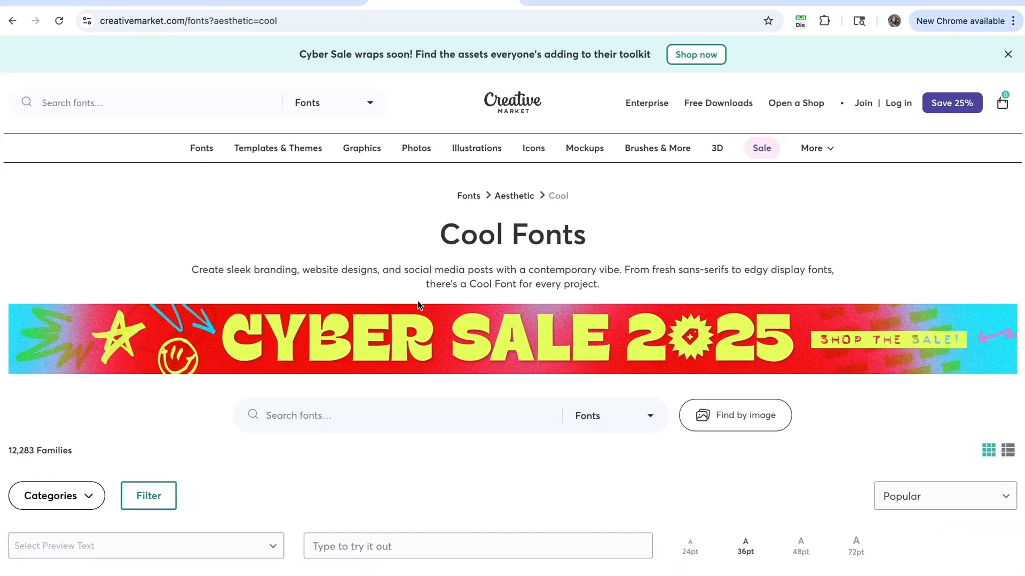
scroll(417, 300, "down", 6)
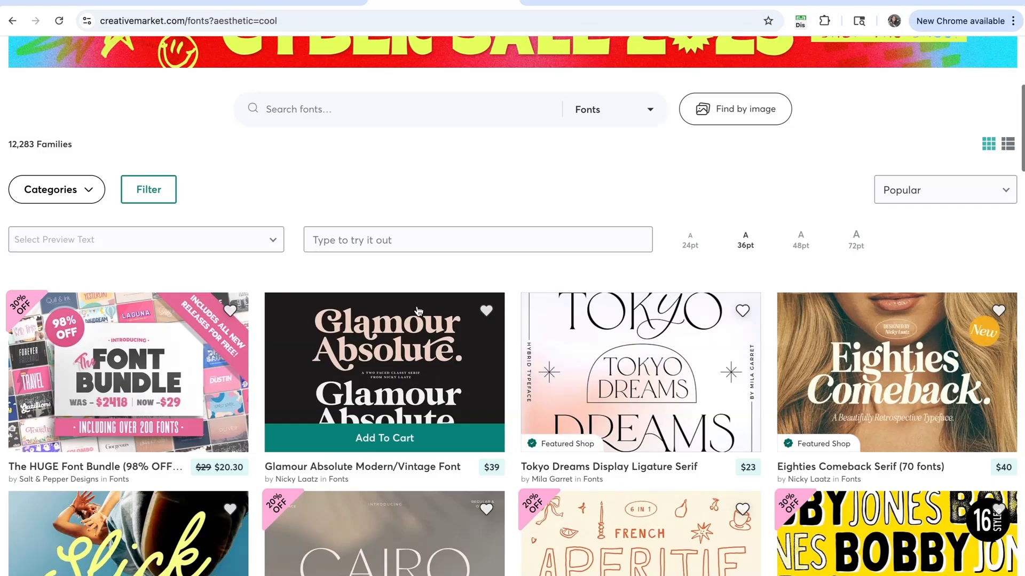
scroll(418, 312, "down", 7)
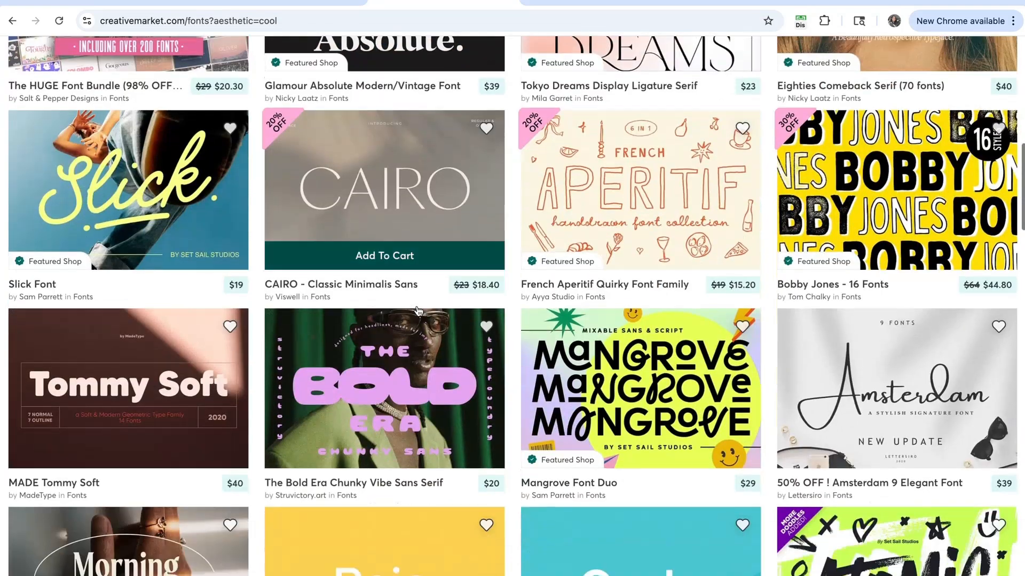
scroll(418, 310, "down", 1)
scroll(419, 309, "down", 4)
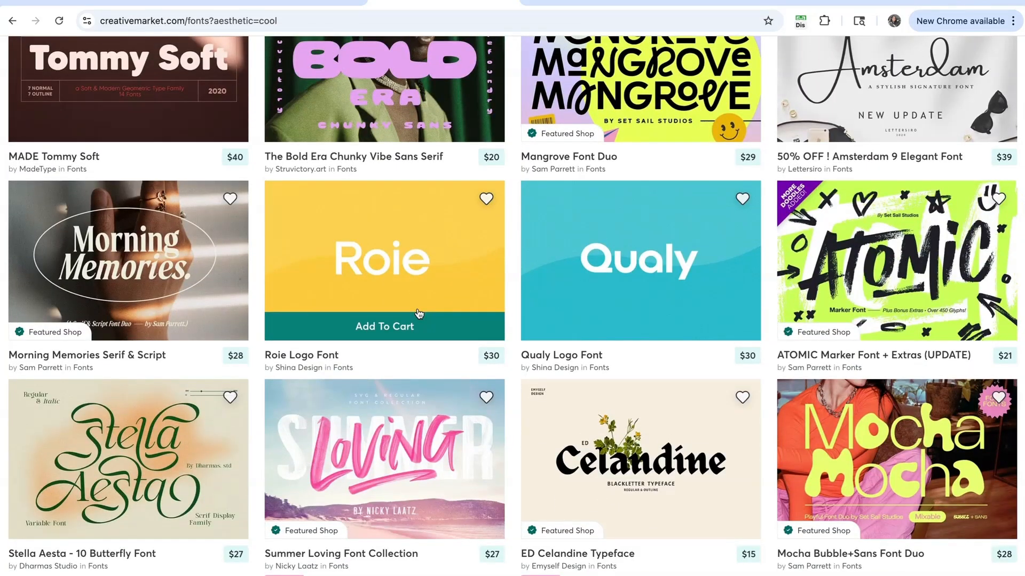
scroll(419, 314, "down", 2)
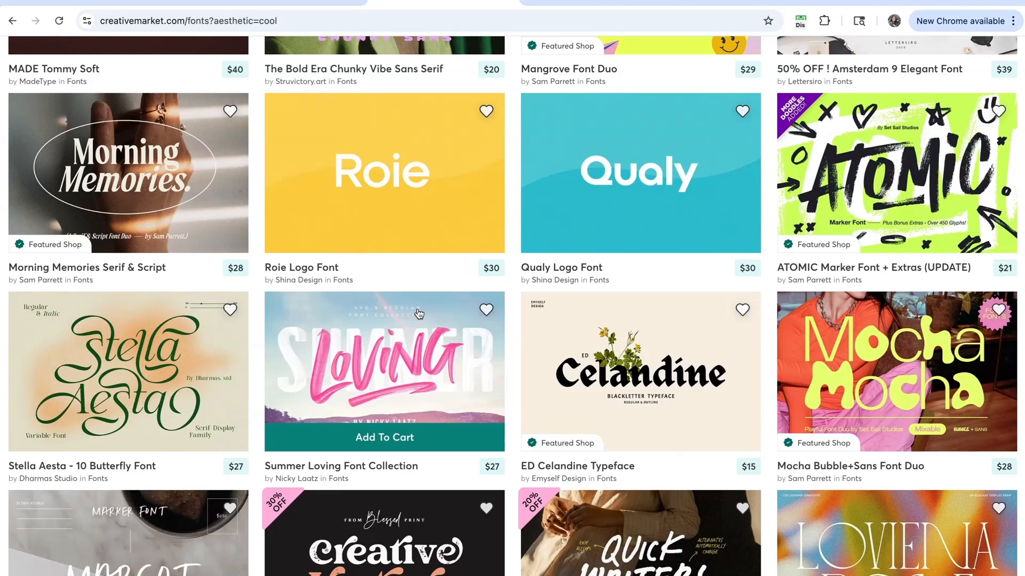
scroll(419, 313, "down", 1)
scroll(419, 314, "up", 1)
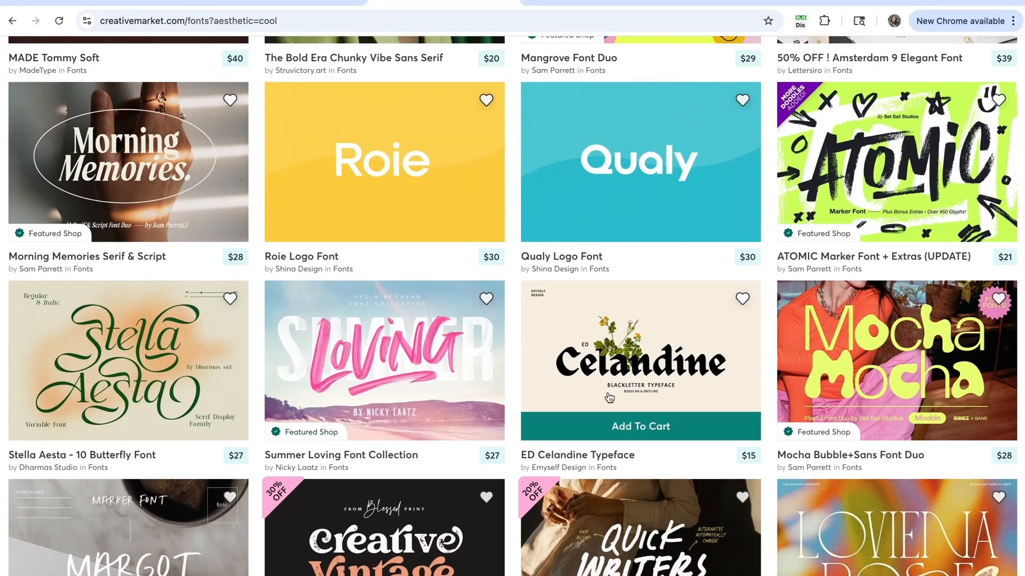
- Review the license options and previews of the ED Celandine Typeface, and return to the start of the Cool Fonts list
left_click(664, 358)
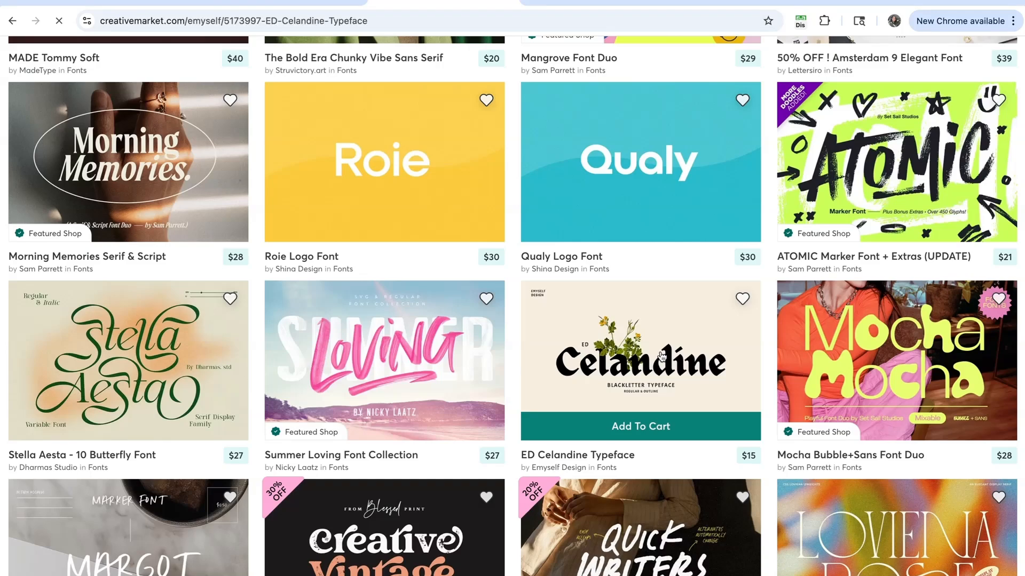
scroll(673, 384, "down", 3)
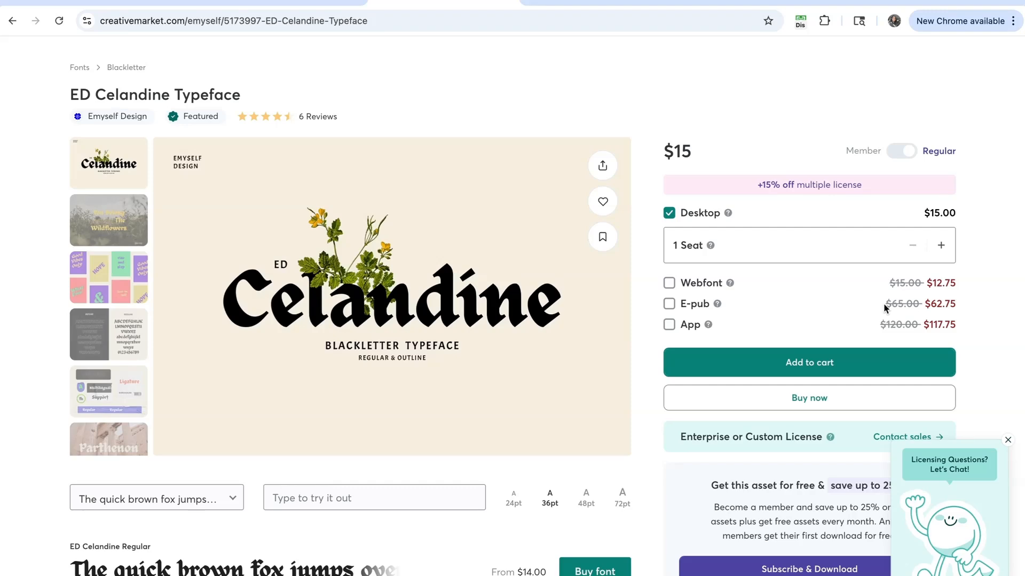
scroll(688, 395, "up", 3)
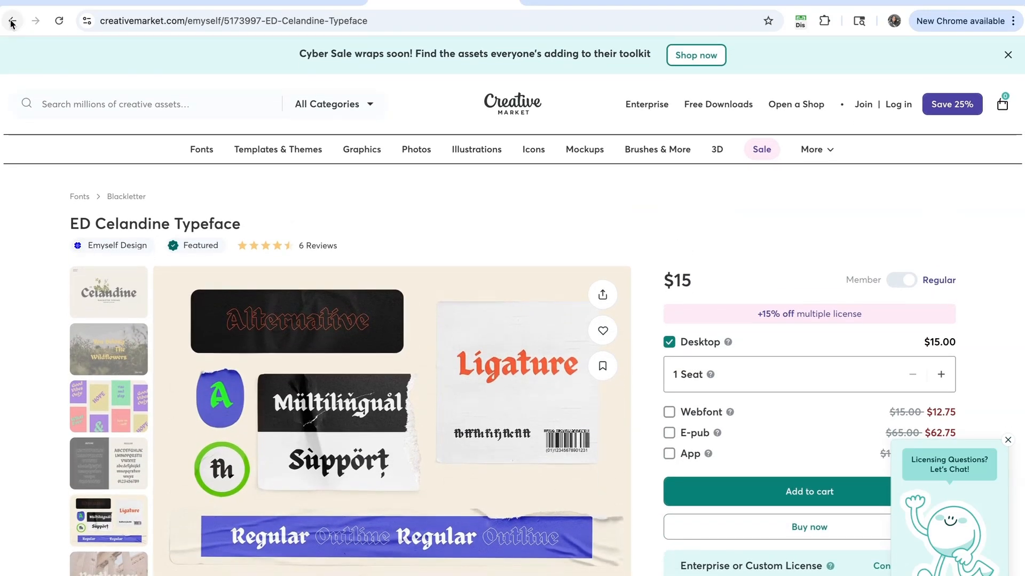
left_click(12, 21)
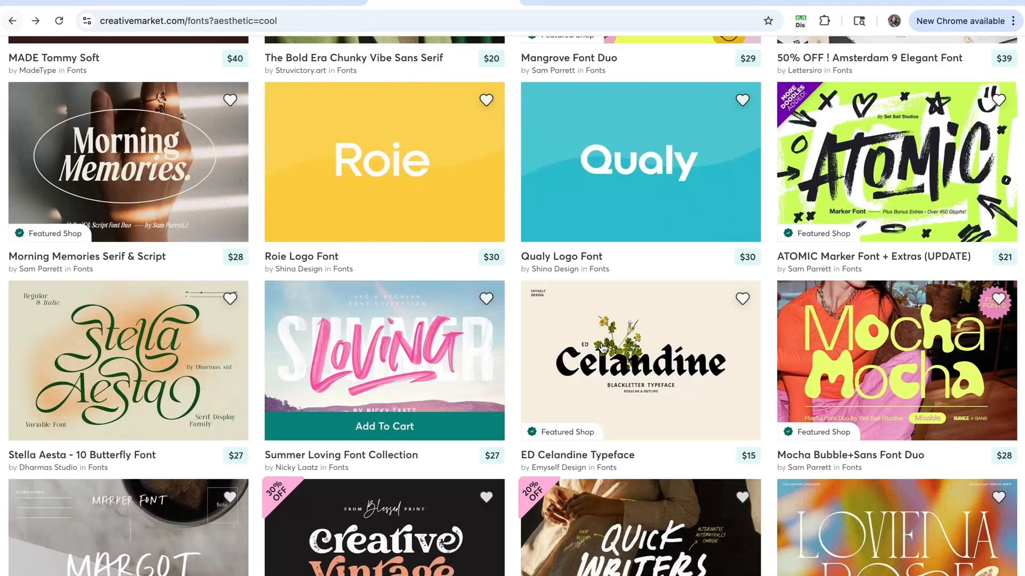
scroll(606, 347, "up", 20)
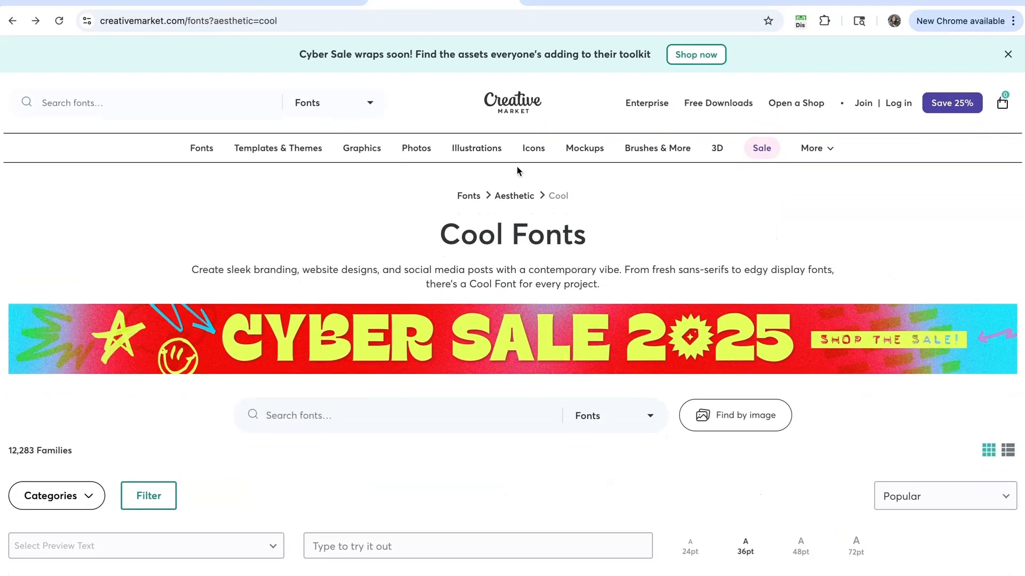
- Switch to Adobe Fonts and look through the featured font families
left_click(586, 2)
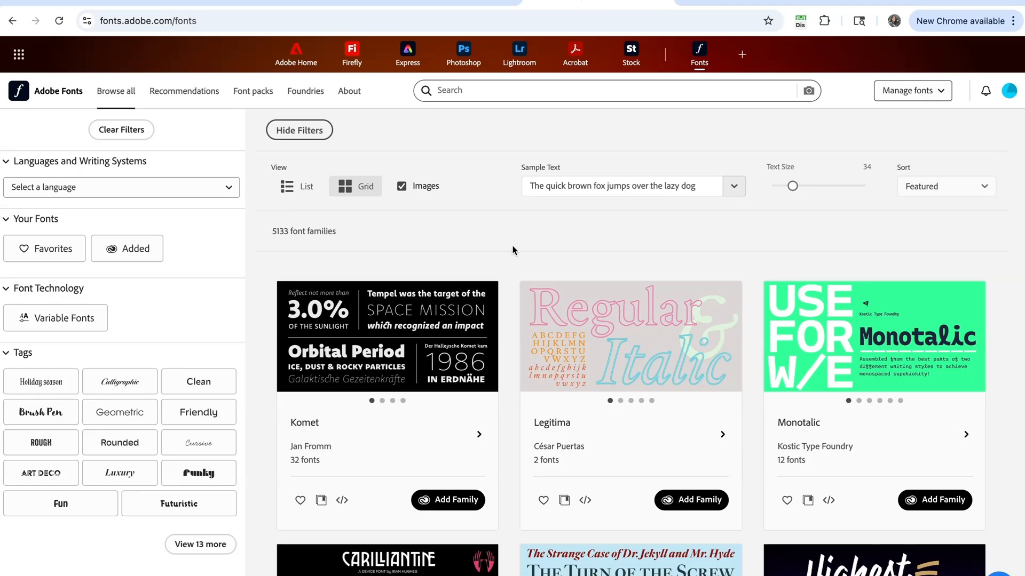
scroll(491, 253, "down", 2)
scroll(471, 256, "up", 2)
scroll(393, 343, "down", 7)
scroll(393, 344, "down", 6)
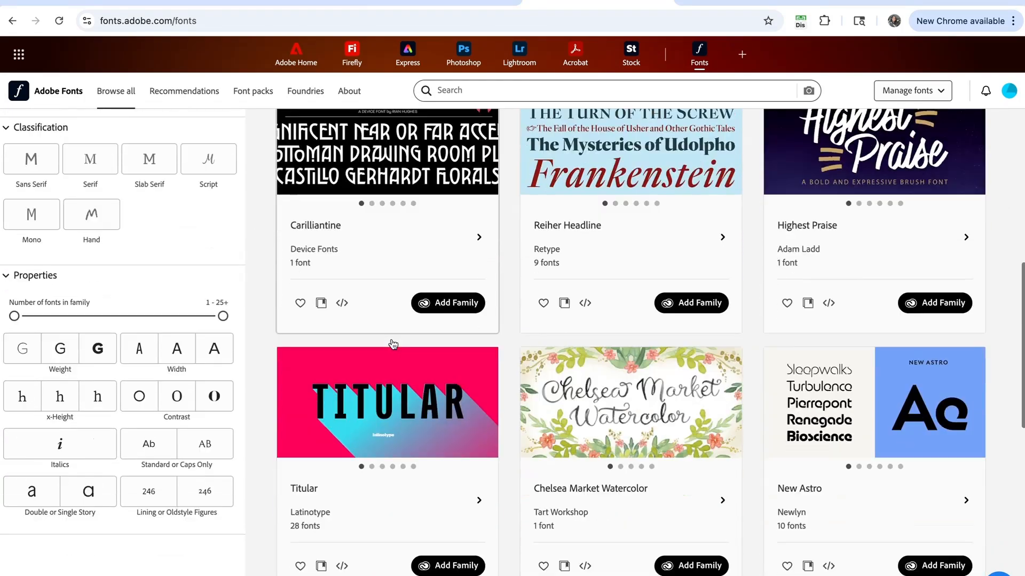
scroll(392, 342, "up", 3)
scroll(393, 342, "up", 10)
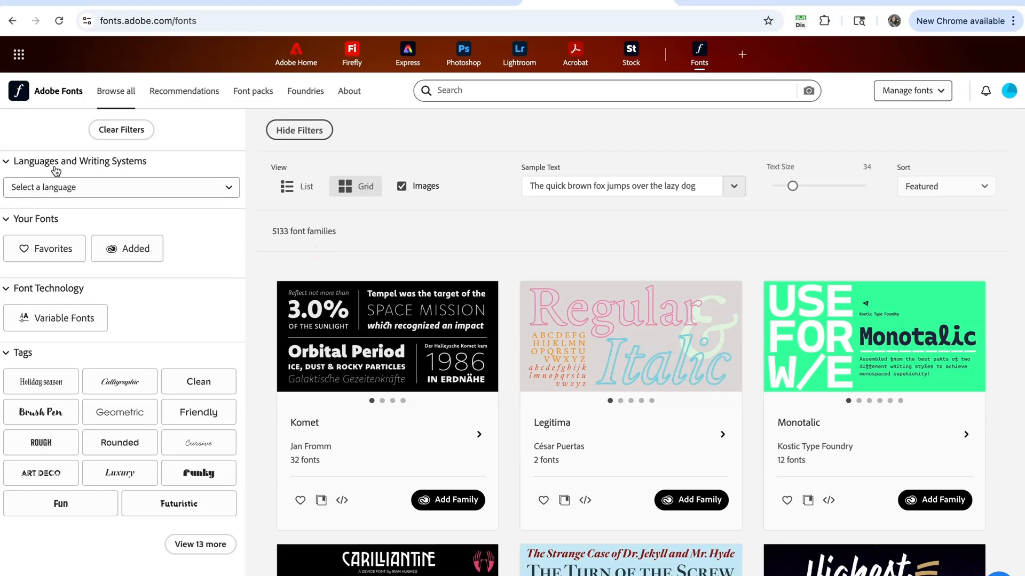
- Examine the tag, classification and property filters and the sample text setting for the font families
scroll(131, 284, "down", 2)
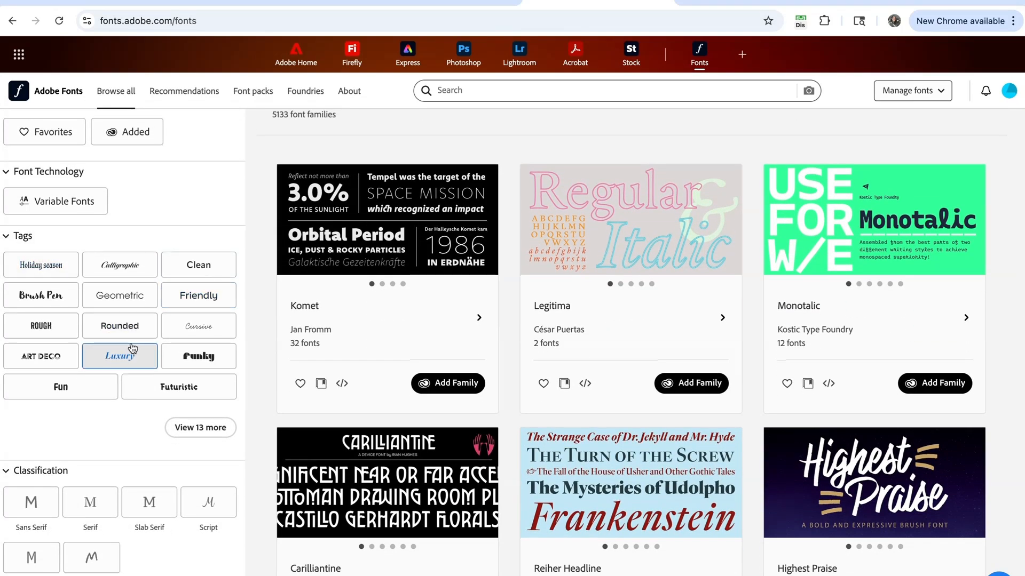
scroll(132, 349, "down", 3)
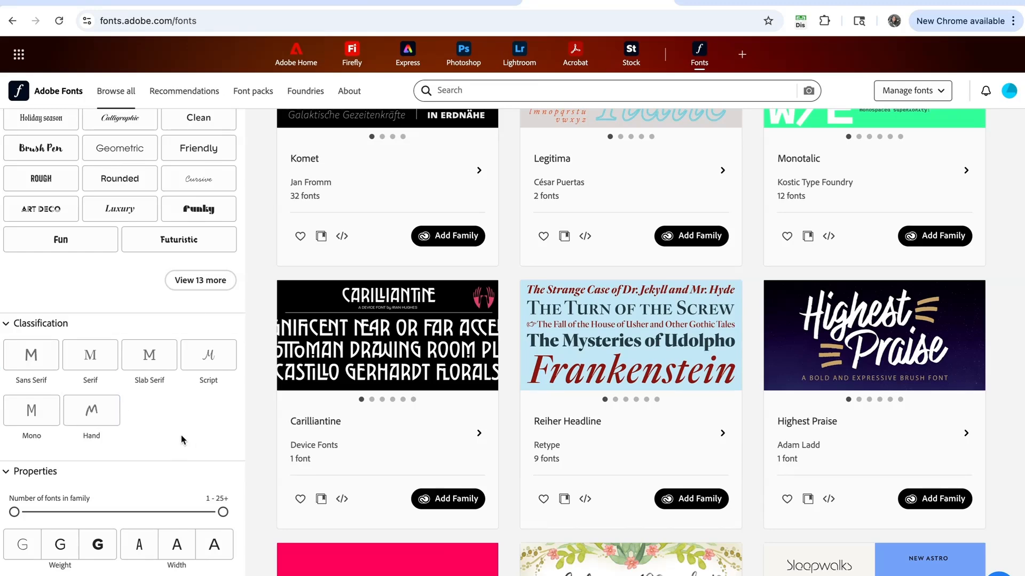
scroll(181, 434, "down", 5)
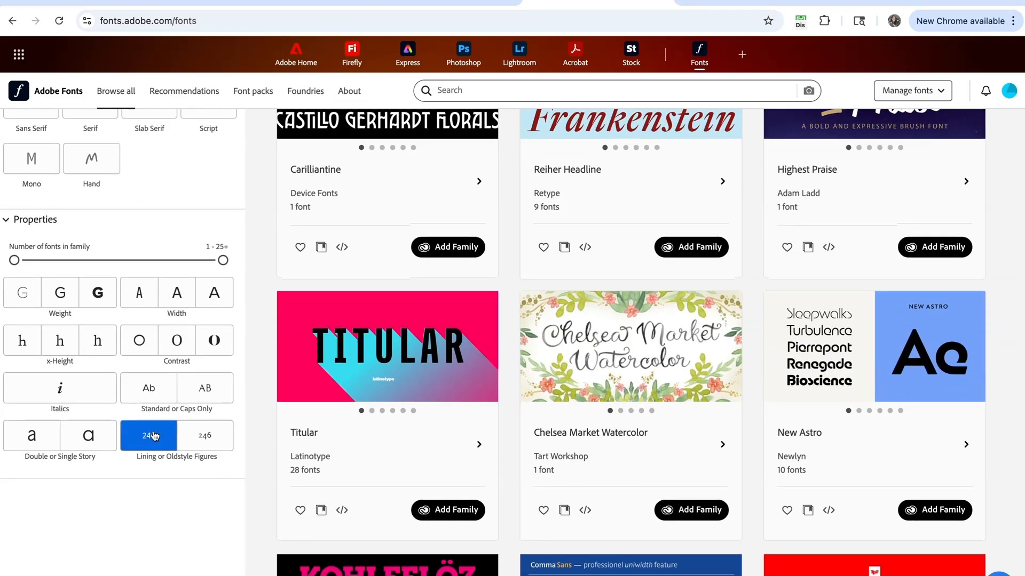
scroll(153, 436, "up", 6)
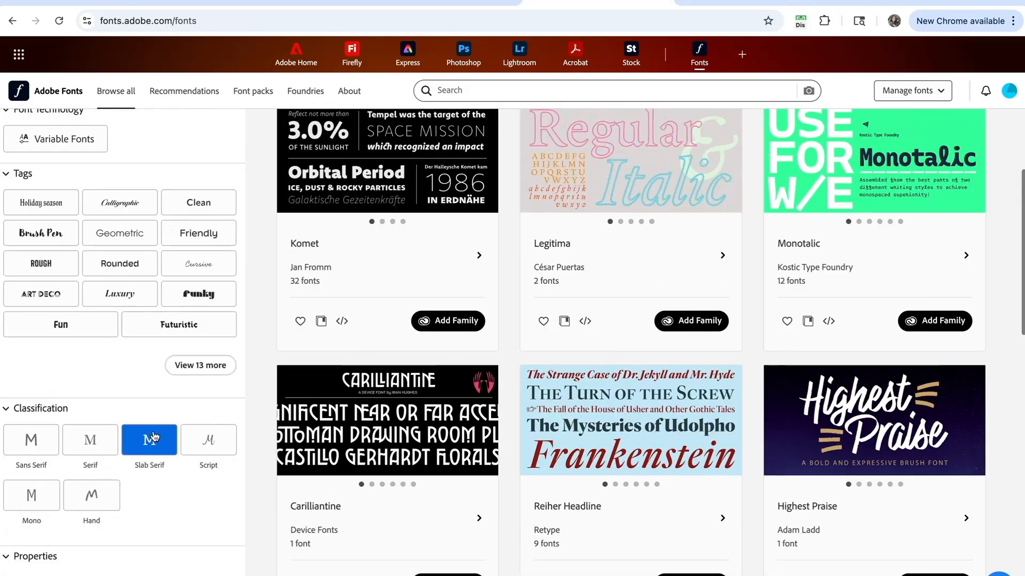
scroll(153, 436, "up", 3)
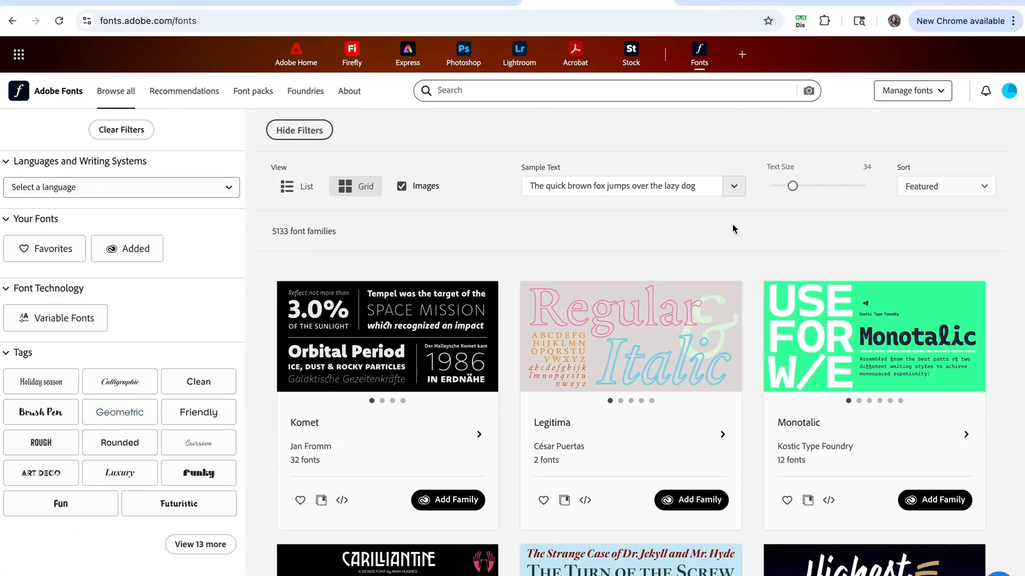
triple_click(574, 183)
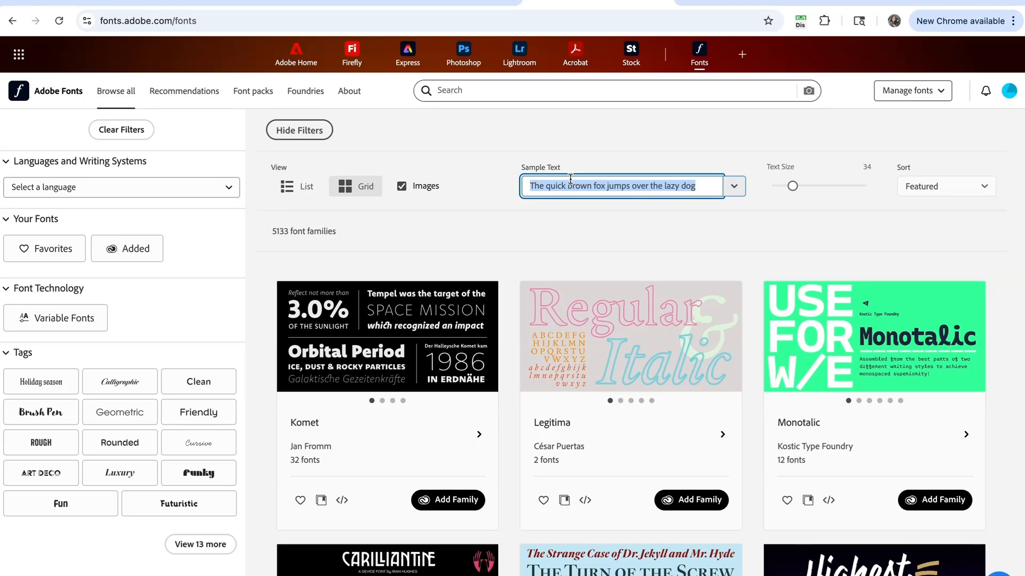
left_click(539, 230)
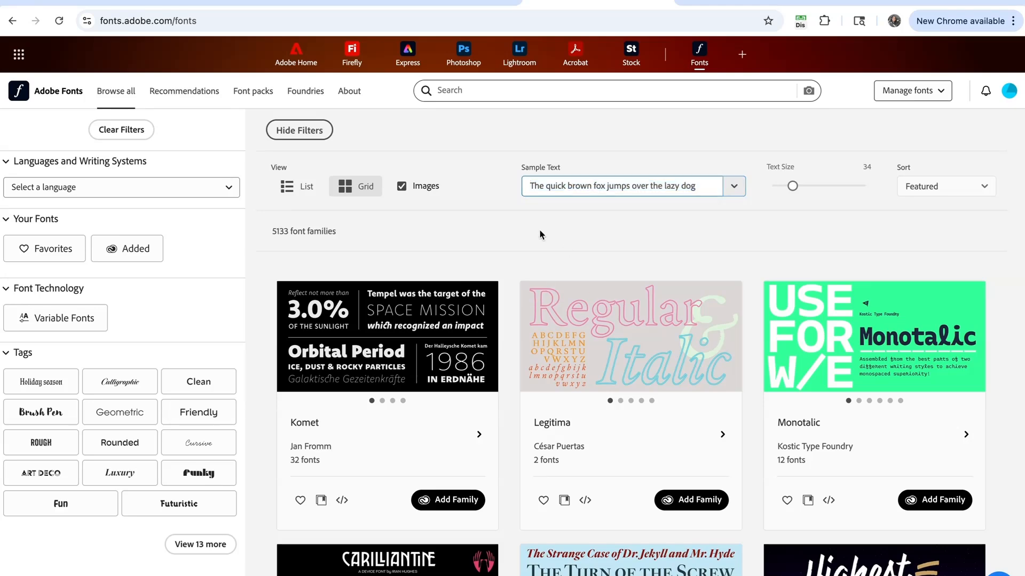
scroll(515, 288, "down", 1)
scroll(516, 288, "up", 1)
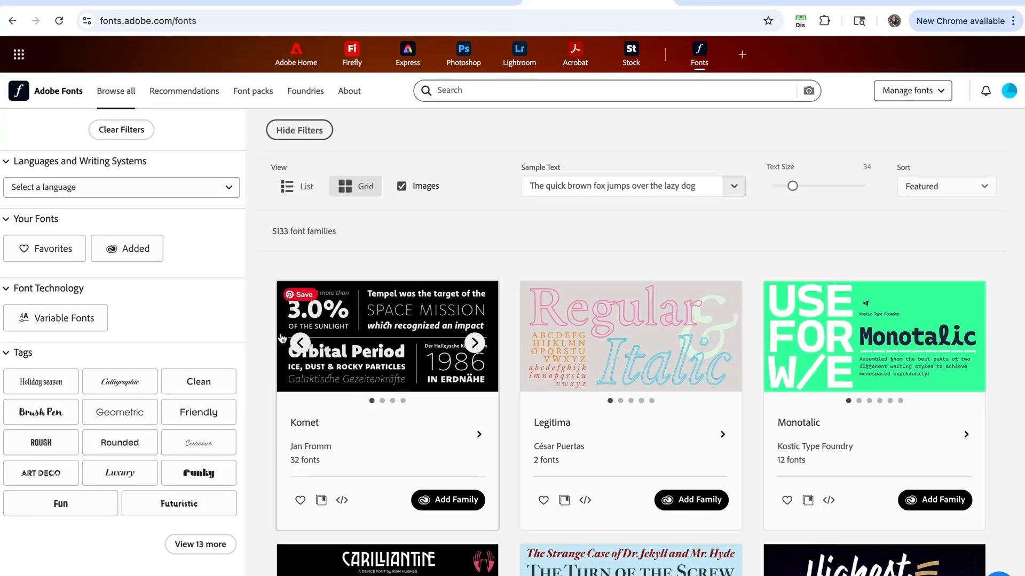
- Switch to Google Fonts and look through the trending font families, returning to the start of the list
left_click(728, 1)
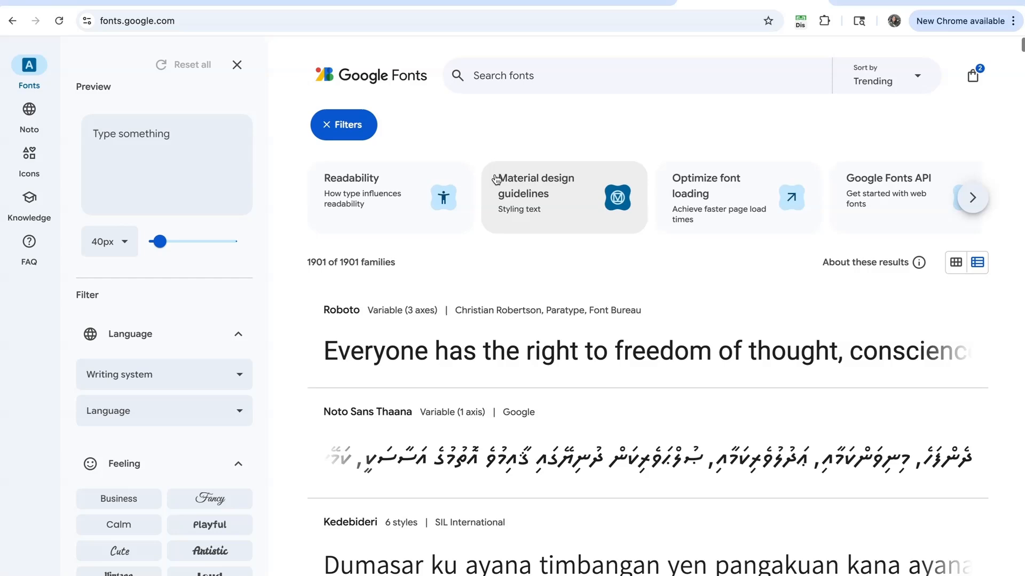
scroll(553, 178, "down", 1)
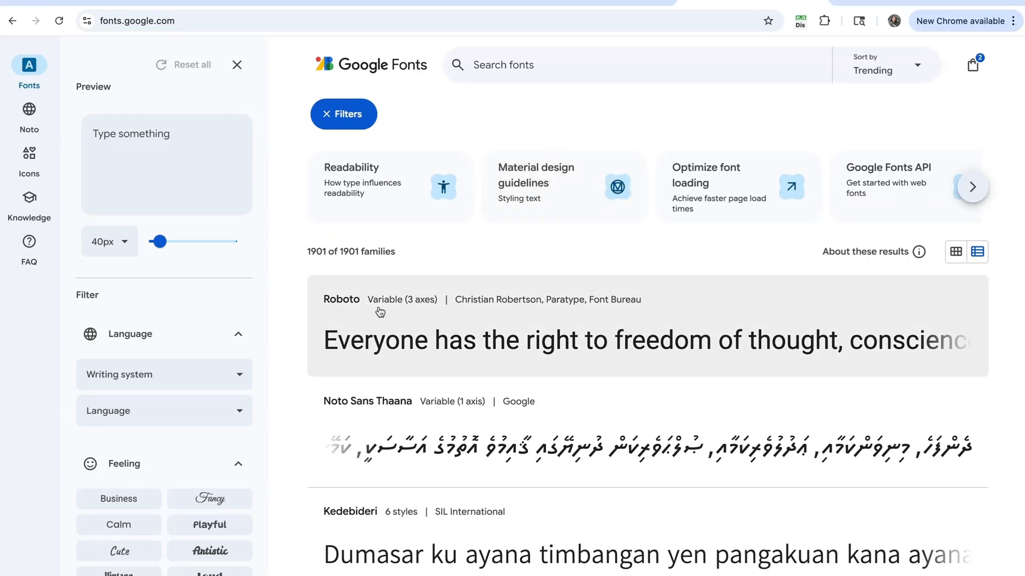
scroll(387, 320, "down", 8)
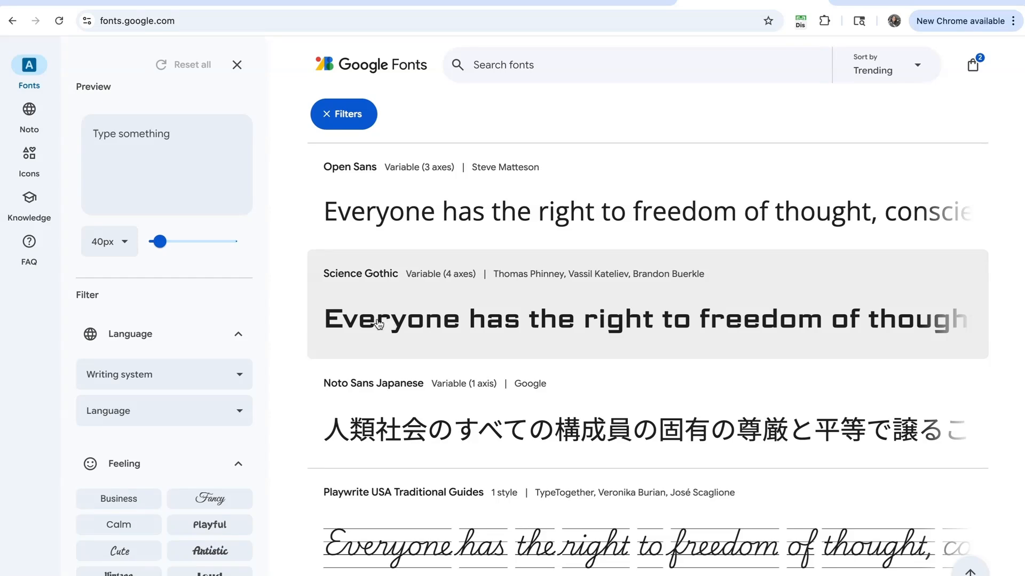
scroll(379, 324, "down", 3)
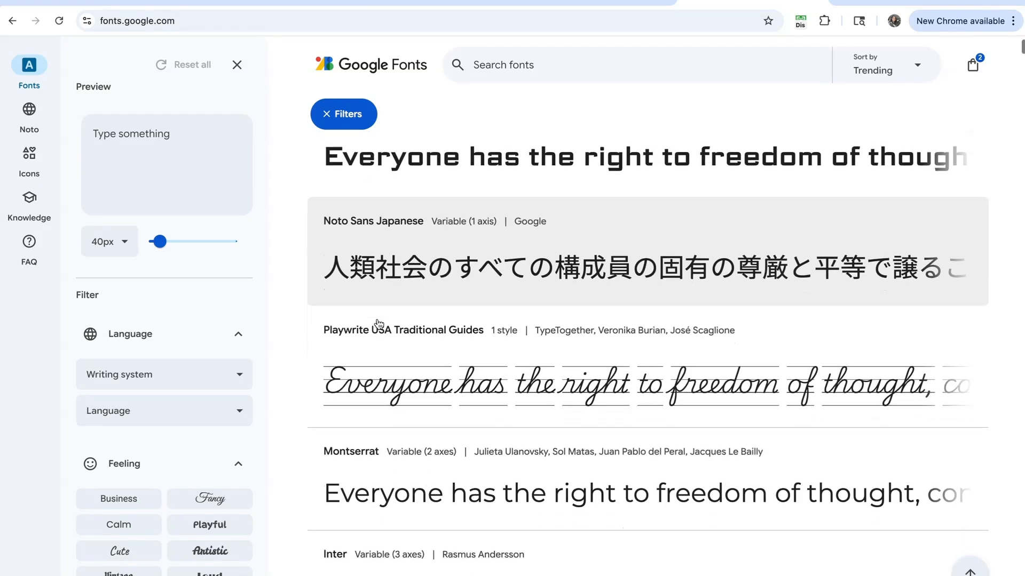
scroll(379, 324, "down", 4)
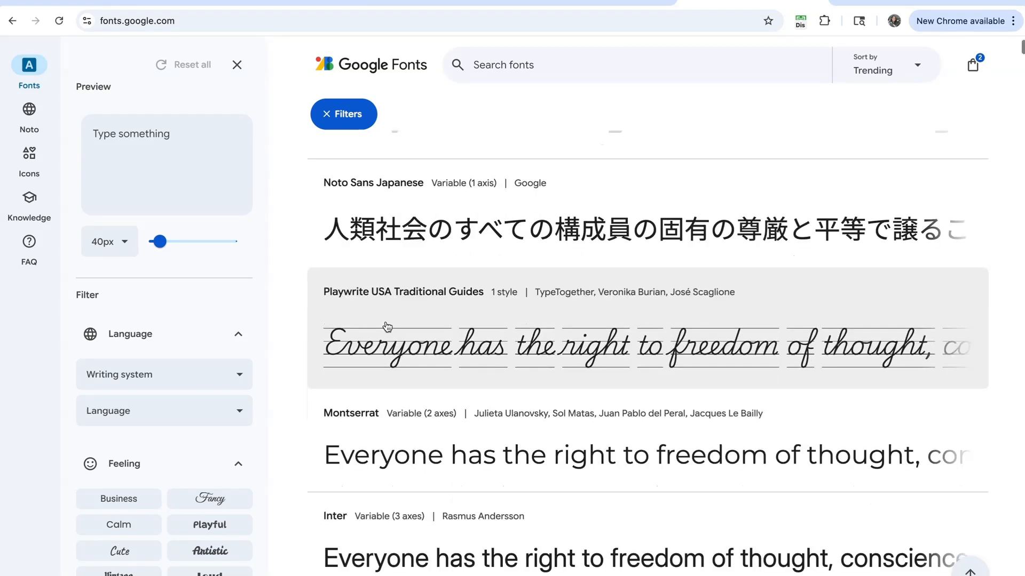
scroll(384, 327, "up", 4)
scroll(387, 328, "up", 12)
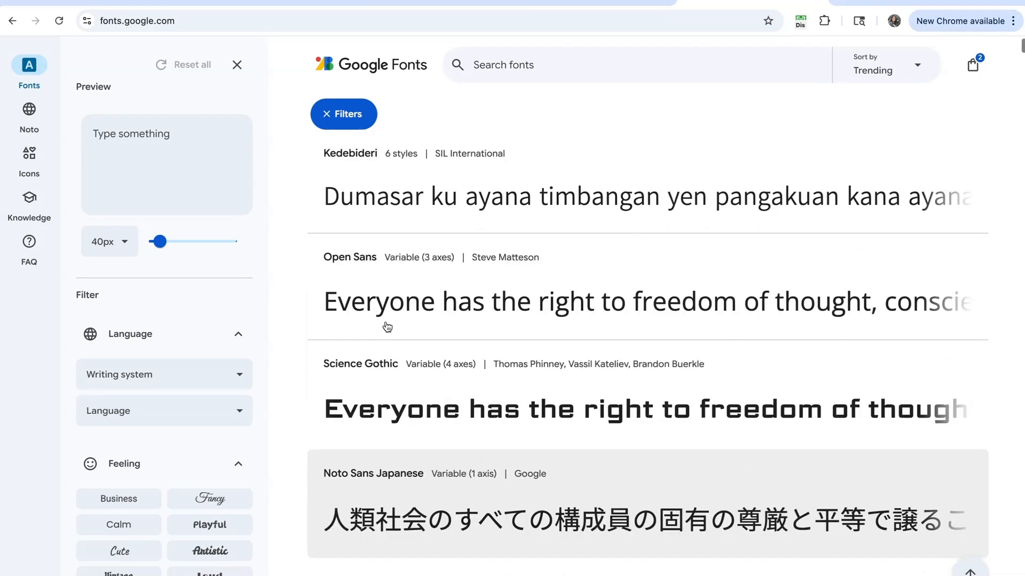
scroll(387, 326, "down", 2)
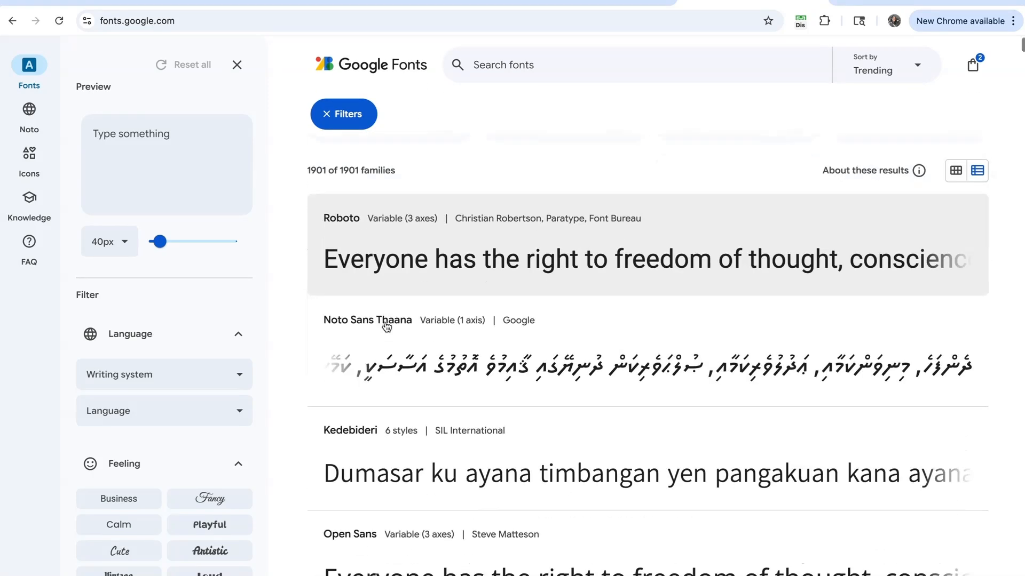
scroll(394, 320, "up", 2)
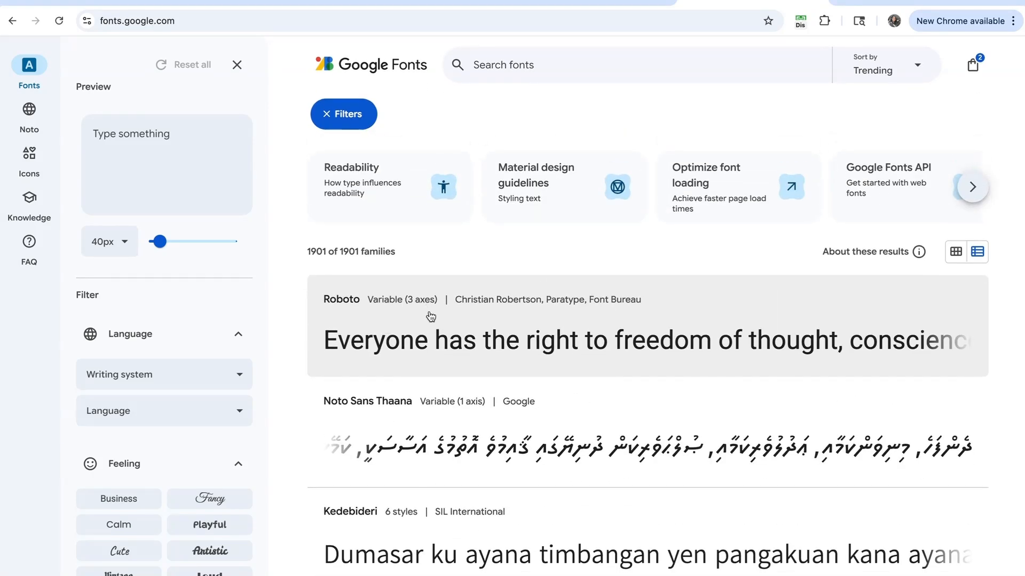
- Examine the preview text setting and the Feeling, Appearance, Calligraphy, Serif and Sans Serif filters
left_click(123, 162)
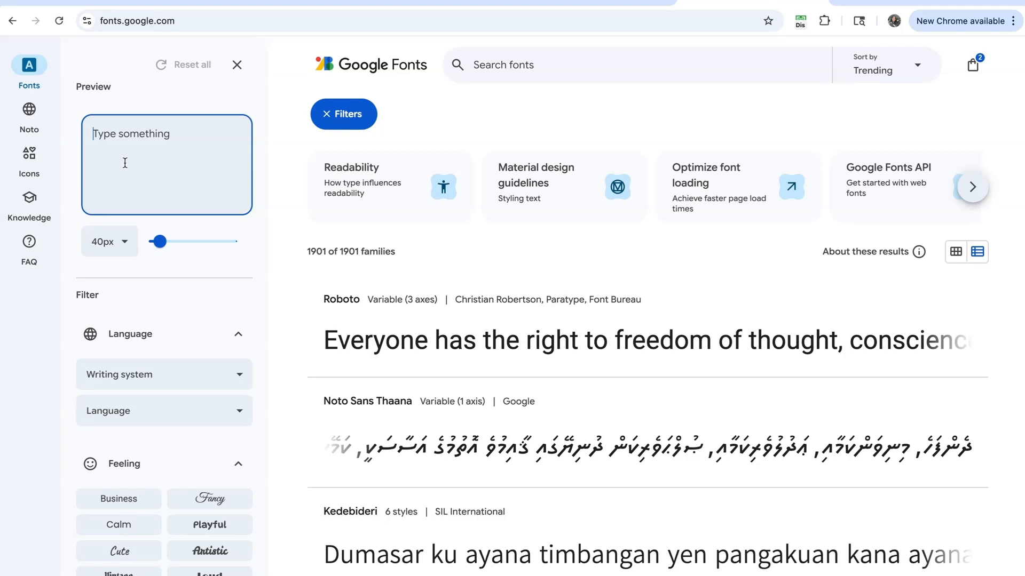
scroll(123, 166, "down", 2)
scroll(181, 316, "down", 5)
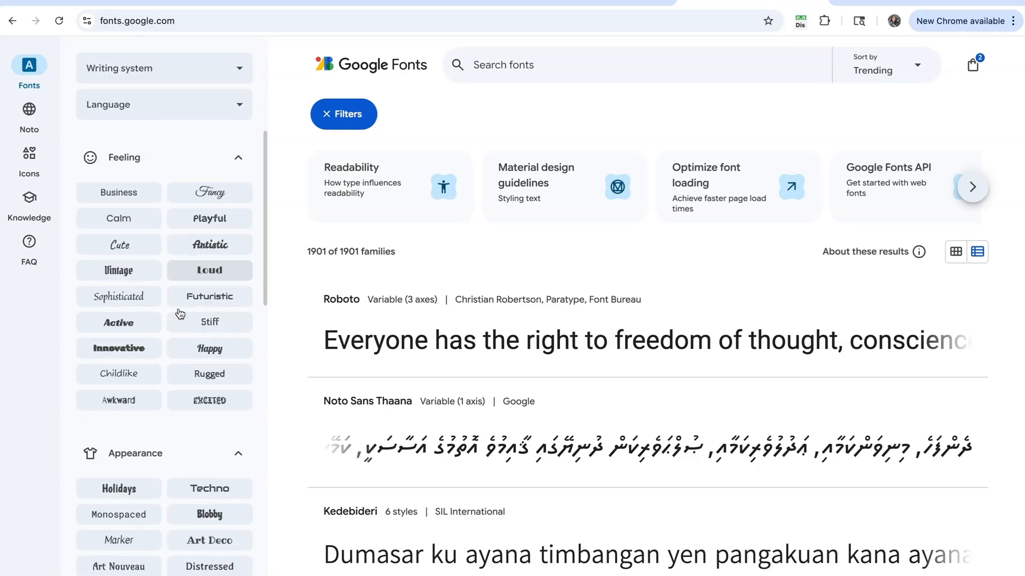
scroll(180, 318, "down", 6)
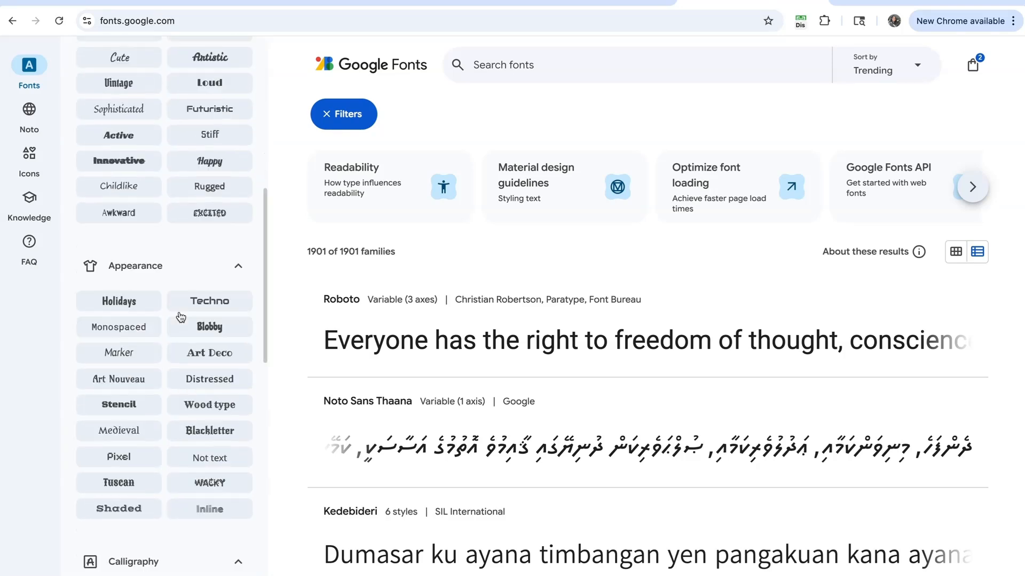
scroll(181, 317, "down", 6)
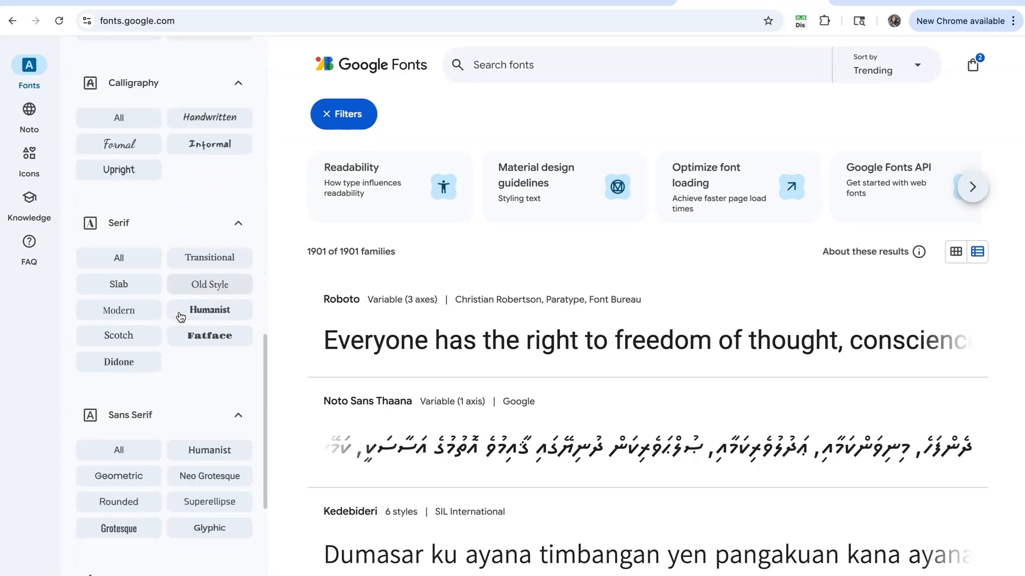
scroll(196, 365, "up", 10)
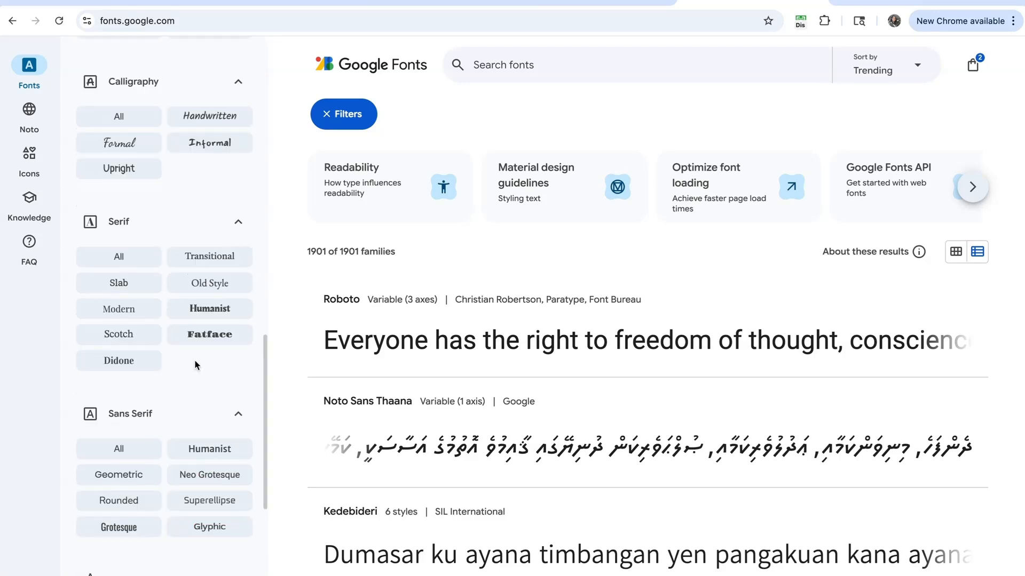
scroll(196, 366, "up", 11)
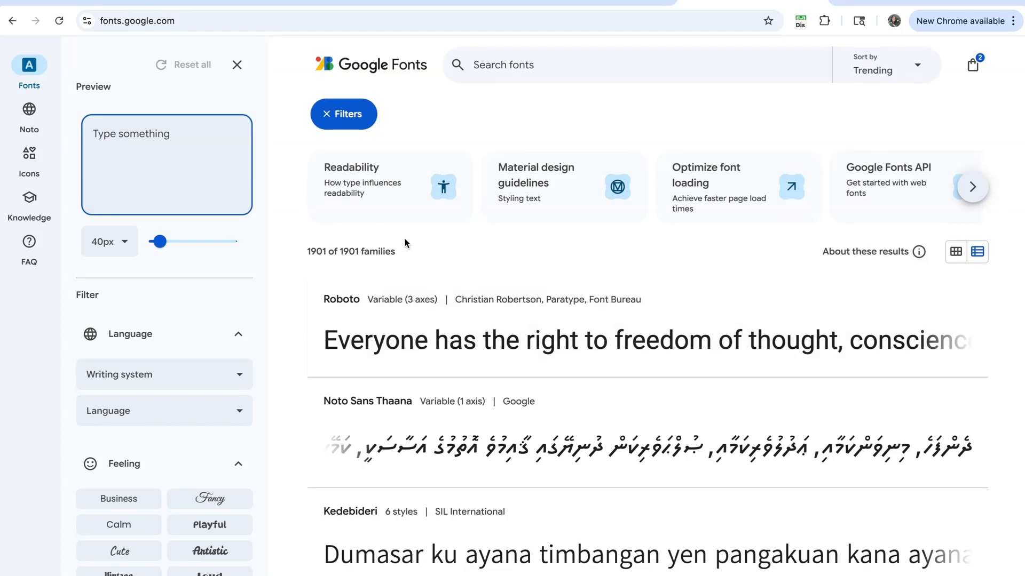
- Compare the Squarespace website's editor with the Brine test site's editor, and return to the first website
left_click(140, 2)
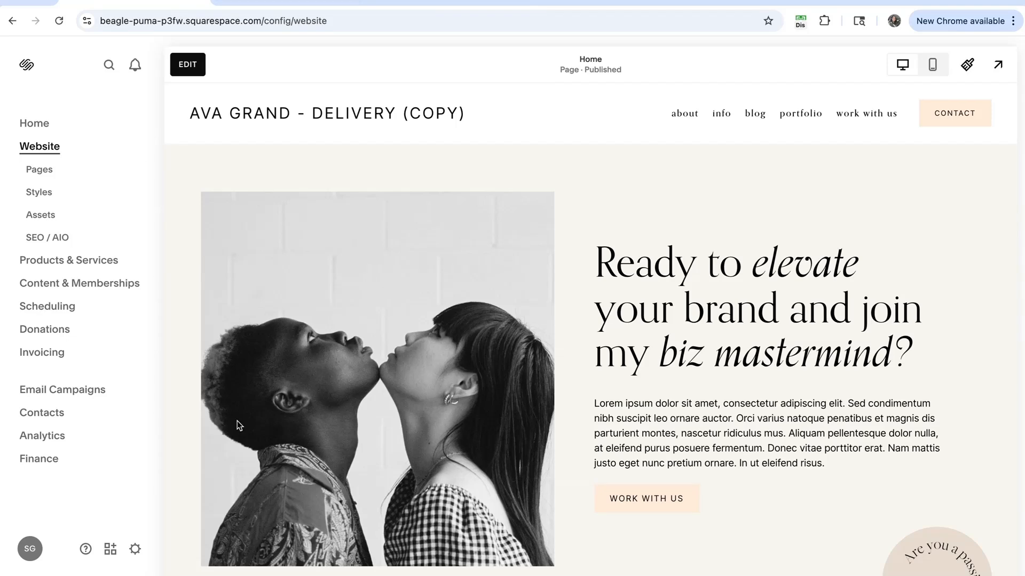
scroll(239, 420, "down", 1)
left_click(240, 4)
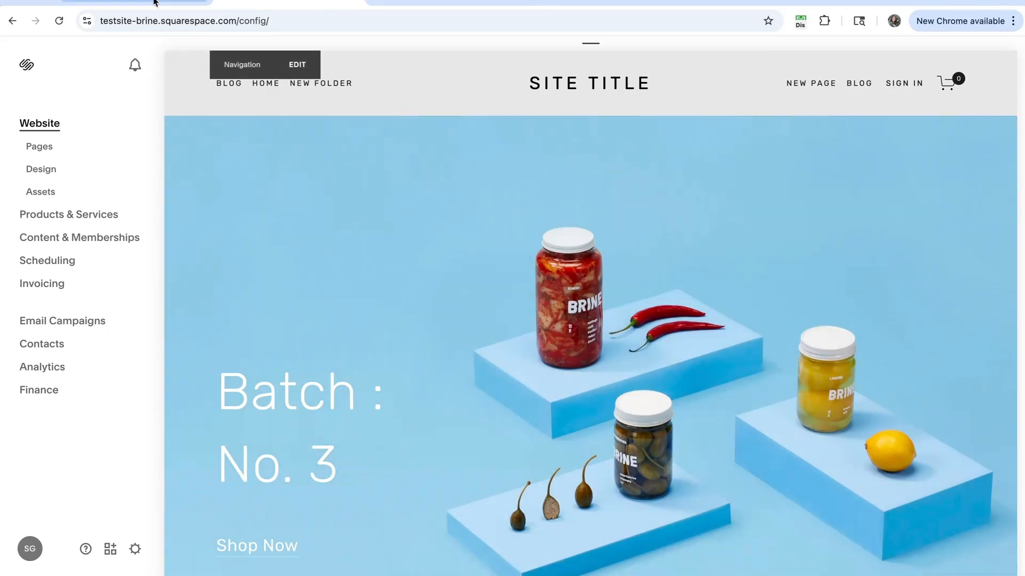
left_click(155, 2)
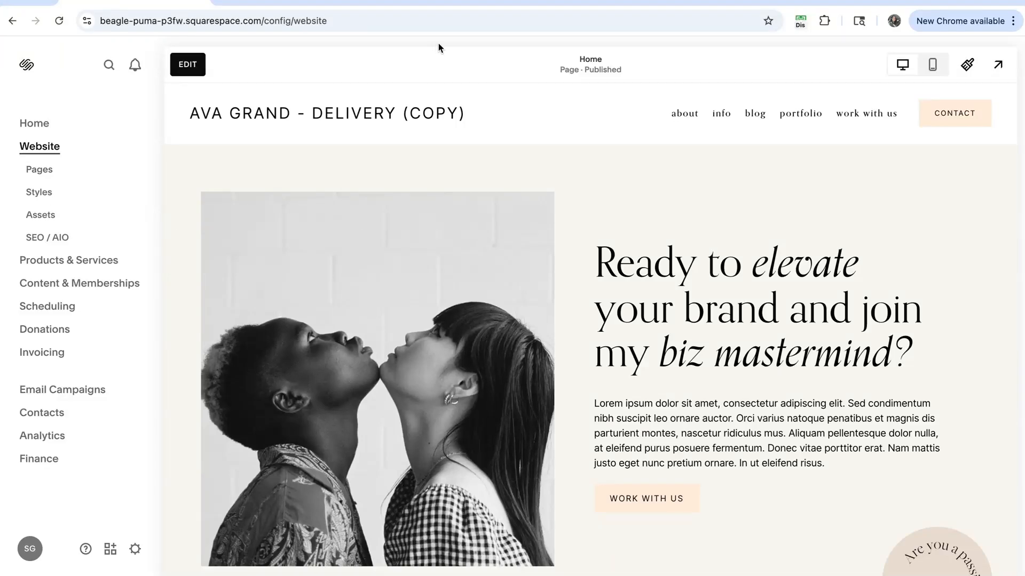
- Revisit the Cool Fonts list on Creative Market and the featured font families on Adobe Fonts
left_click(450, 2)
scroll(540, 270, "down", 2)
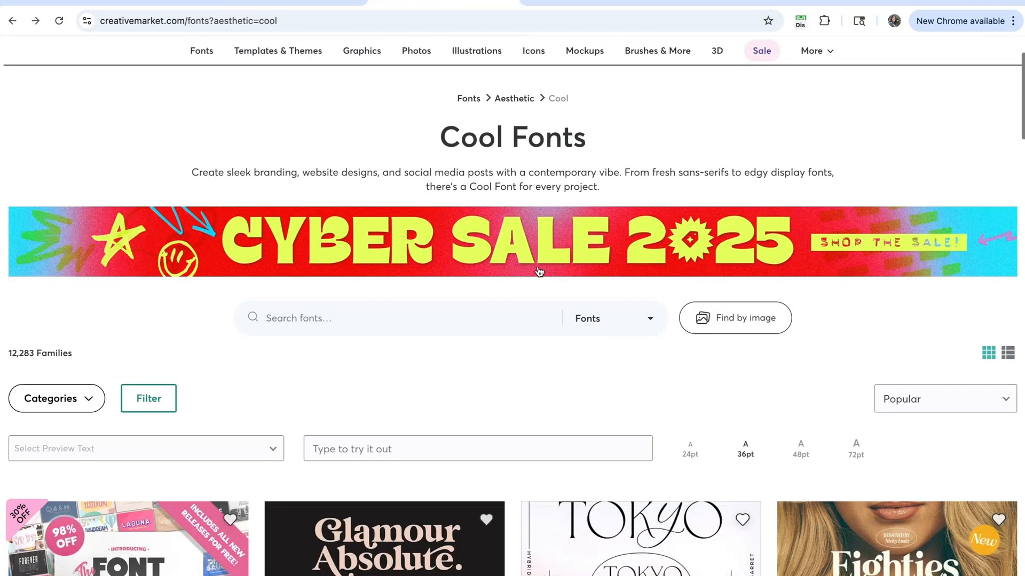
scroll(553, 160, "up", 2)
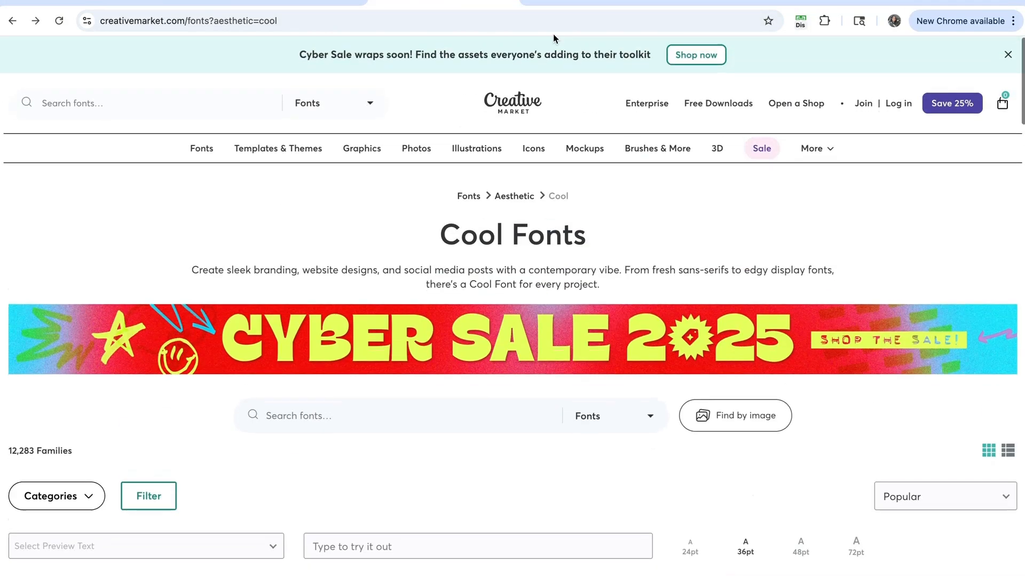
left_click(563, 1)
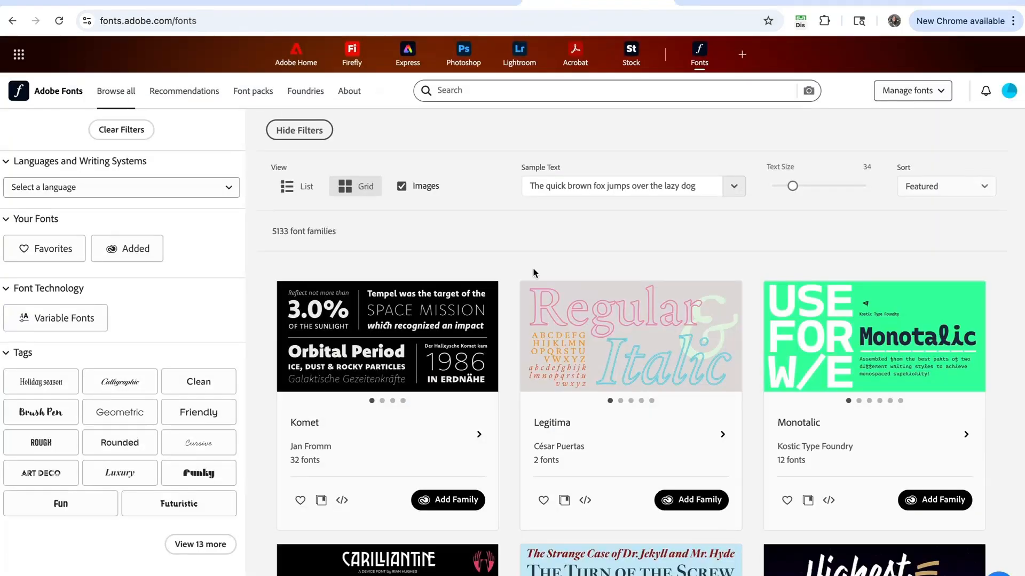
scroll(534, 272, "down", 1)
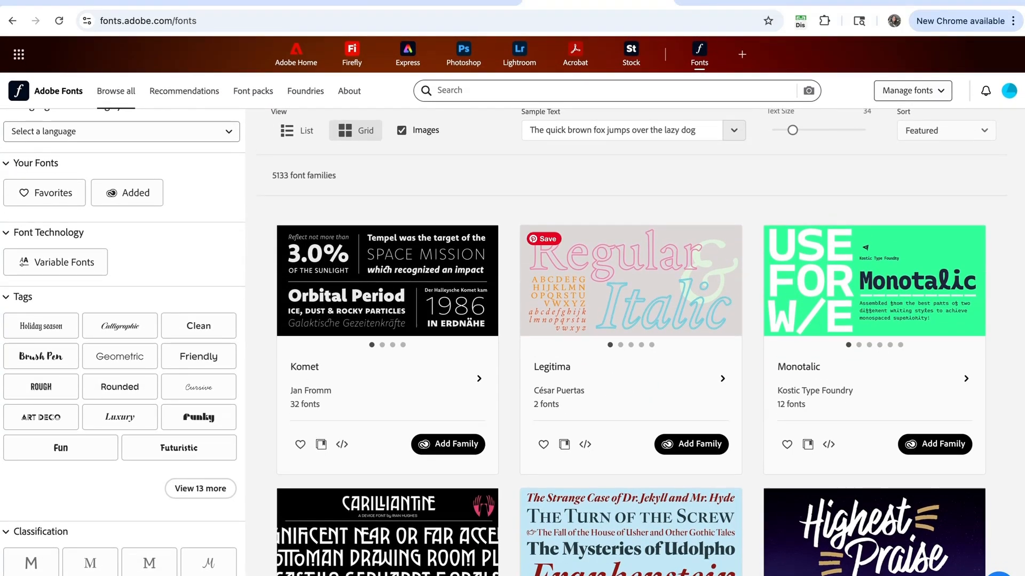
- Switch to the Squarespace website and open the font upload area for the Headings font in Site Styles
left_click(137, 2)
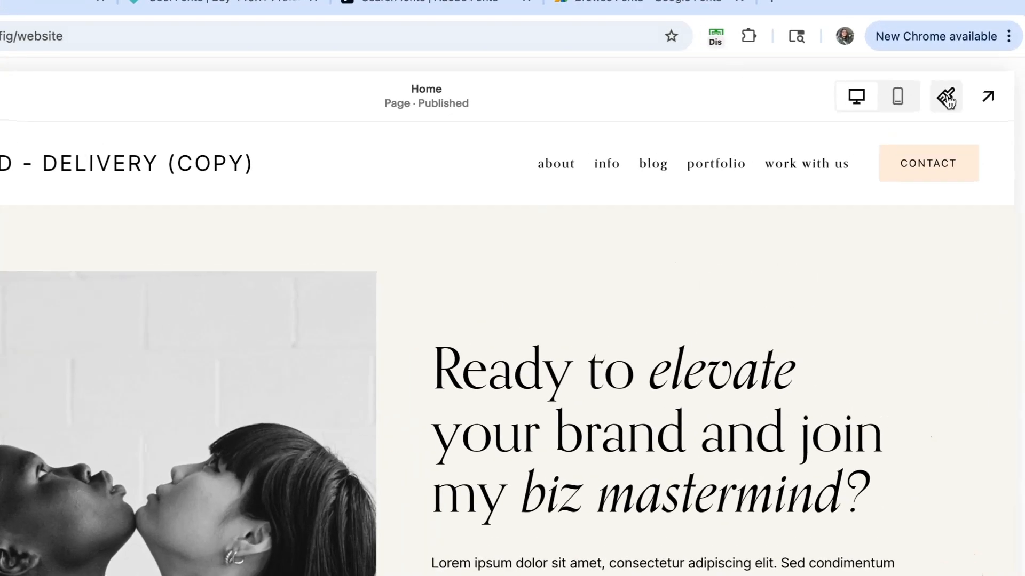
left_click(948, 98)
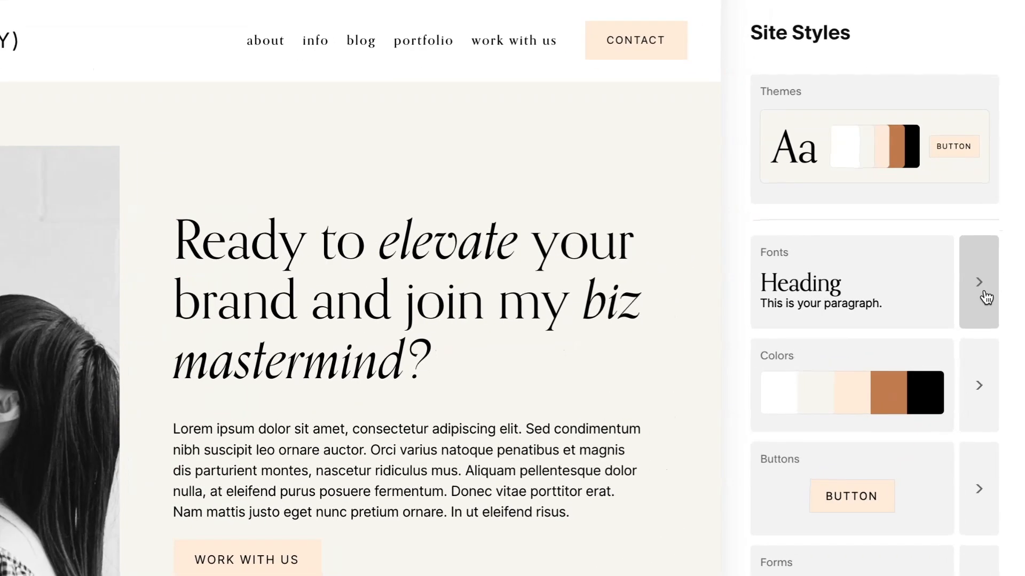
left_click(981, 283)
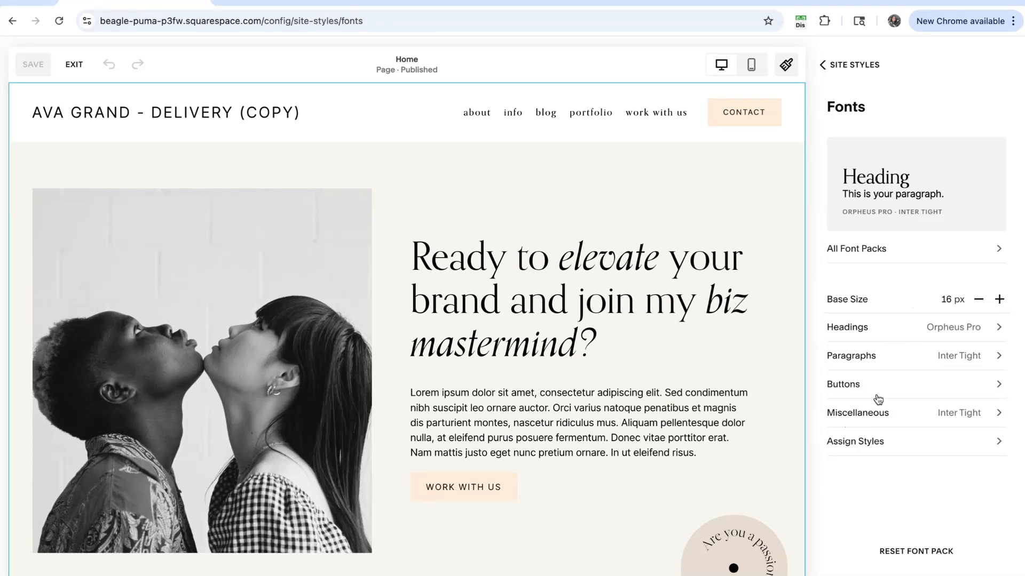
left_click(854, 332)
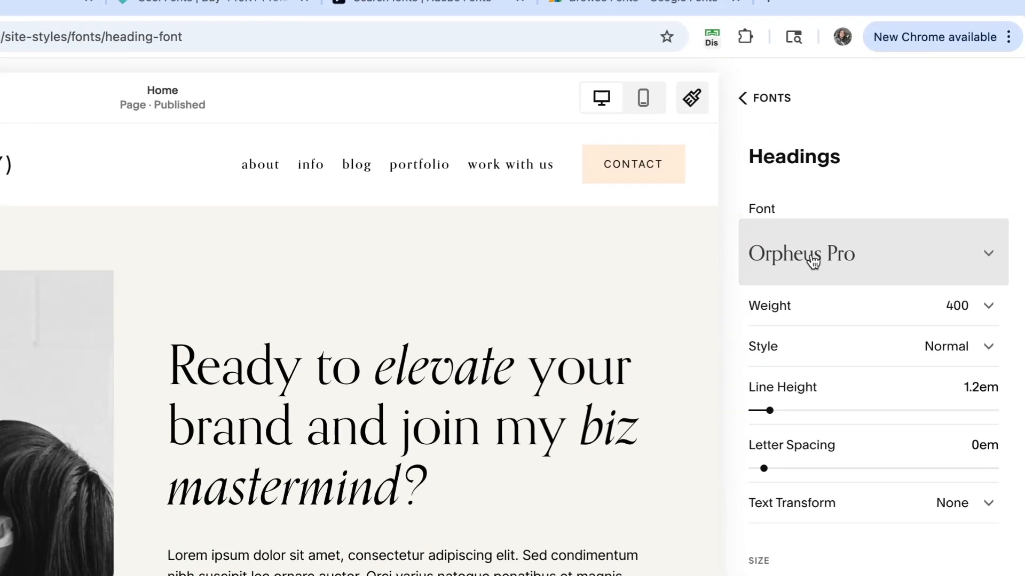
left_click(988, 254)
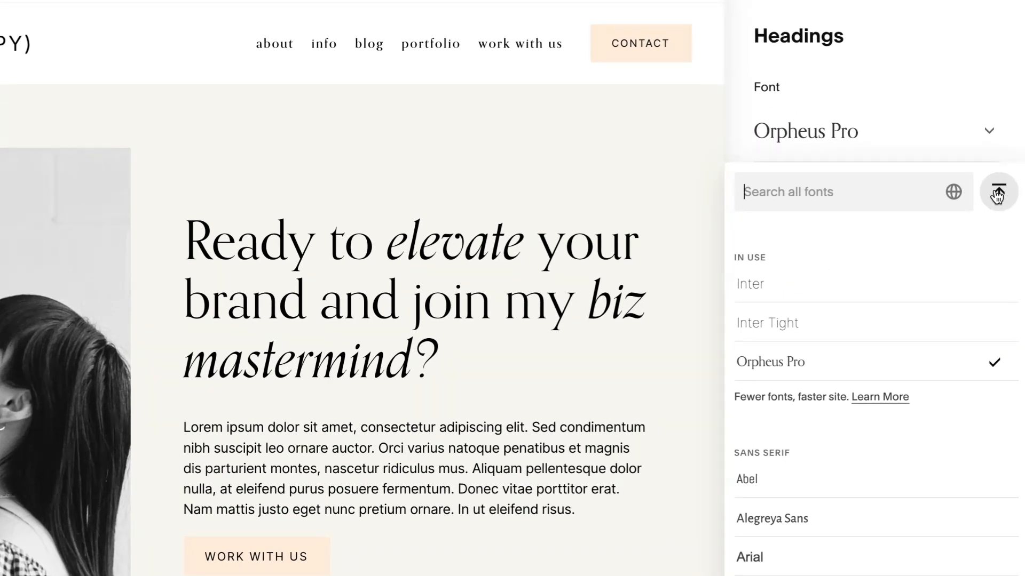
left_click(999, 193)
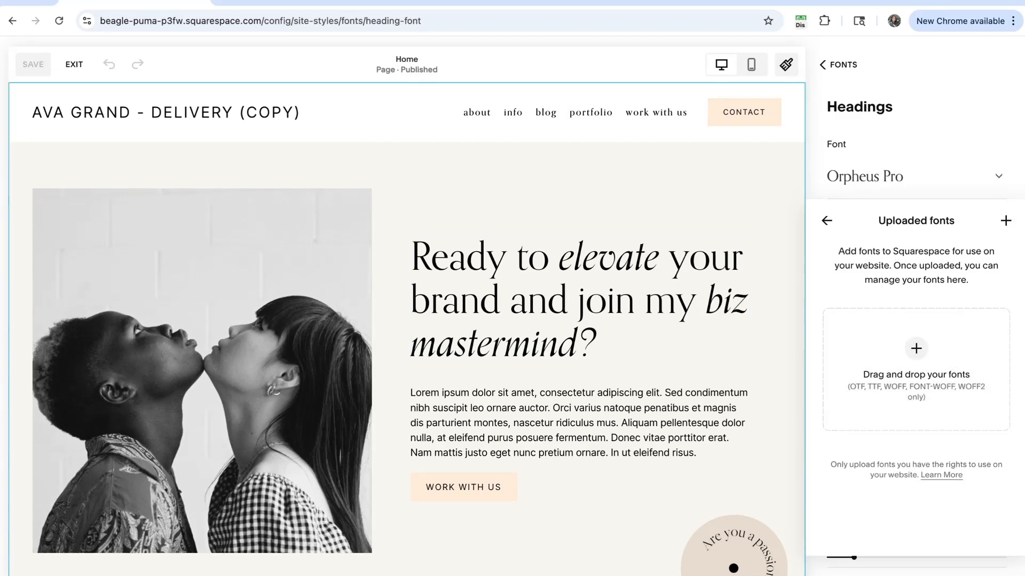
- Upload the Botanica.otf file from the Finder search results for botanica to the website's uploaded fonts
left_click(800, 574)
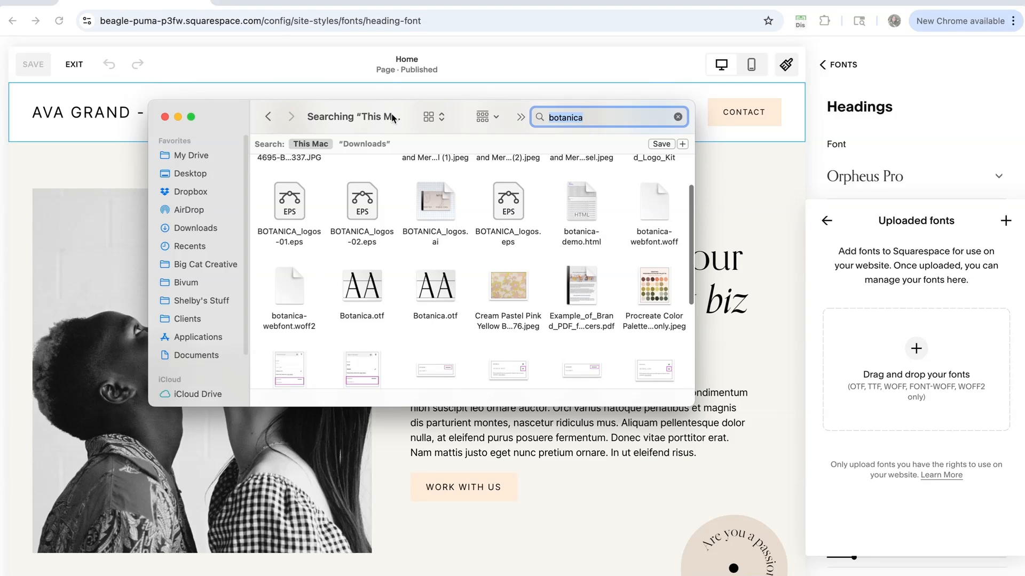
left_click_drag(392, 113, 153, 170)
left_click(218, 352)
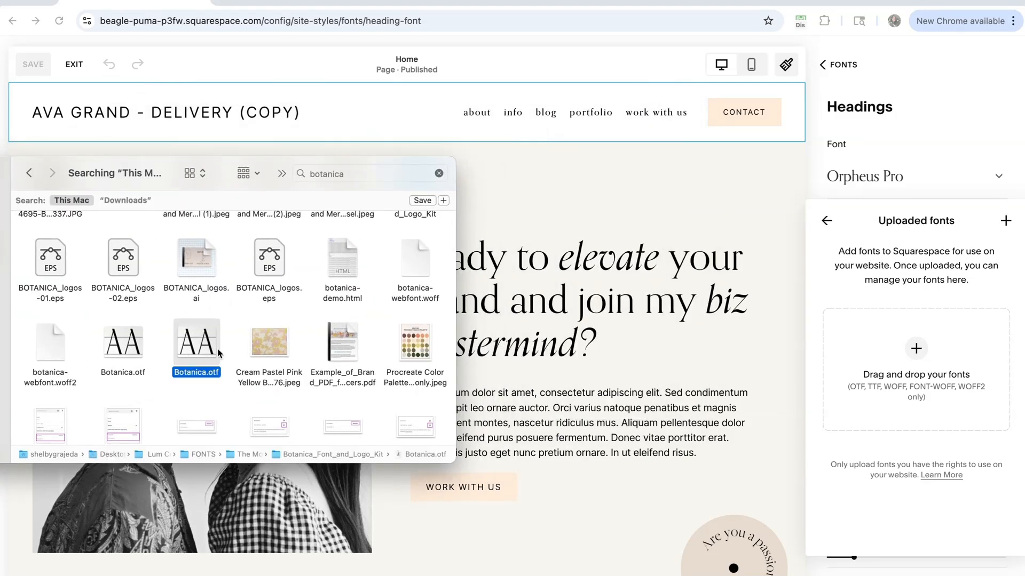
left_click_drag(219, 352, 902, 364)
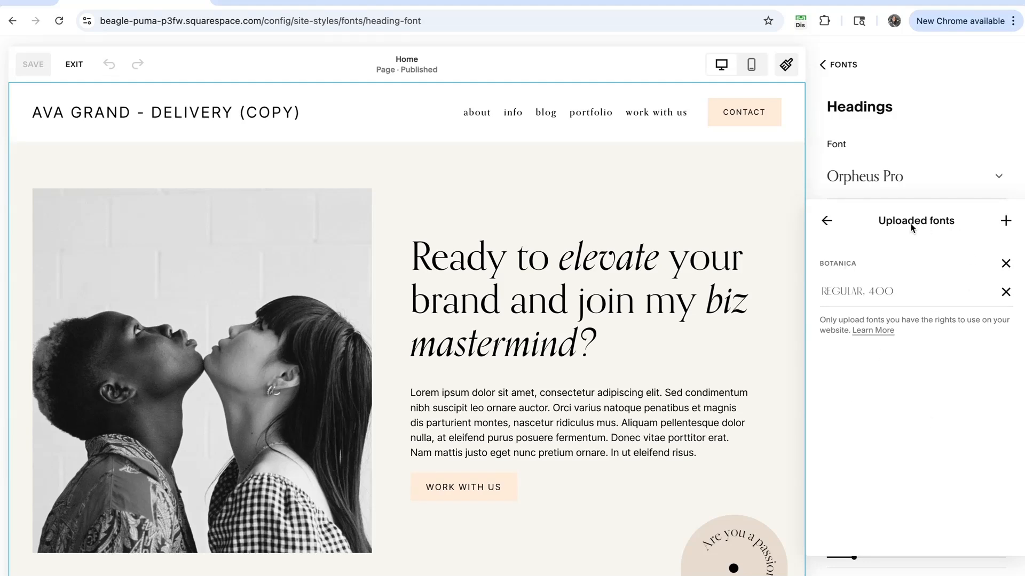
- Check the Headings font list for the uploaded Botanica font, and open the management view for uploaded fonts
left_click(825, 222)
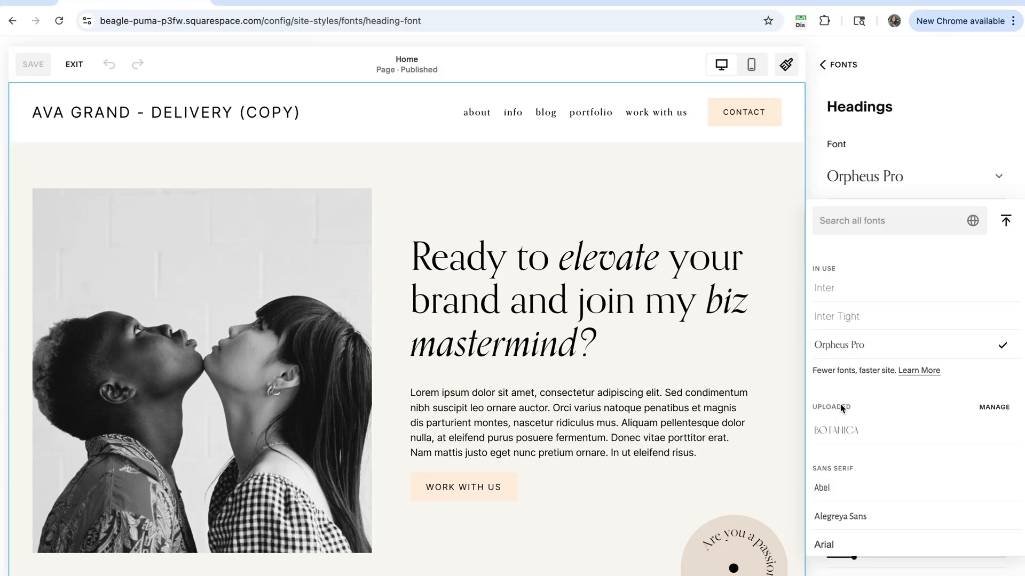
scroll(833, 373, "down", 3)
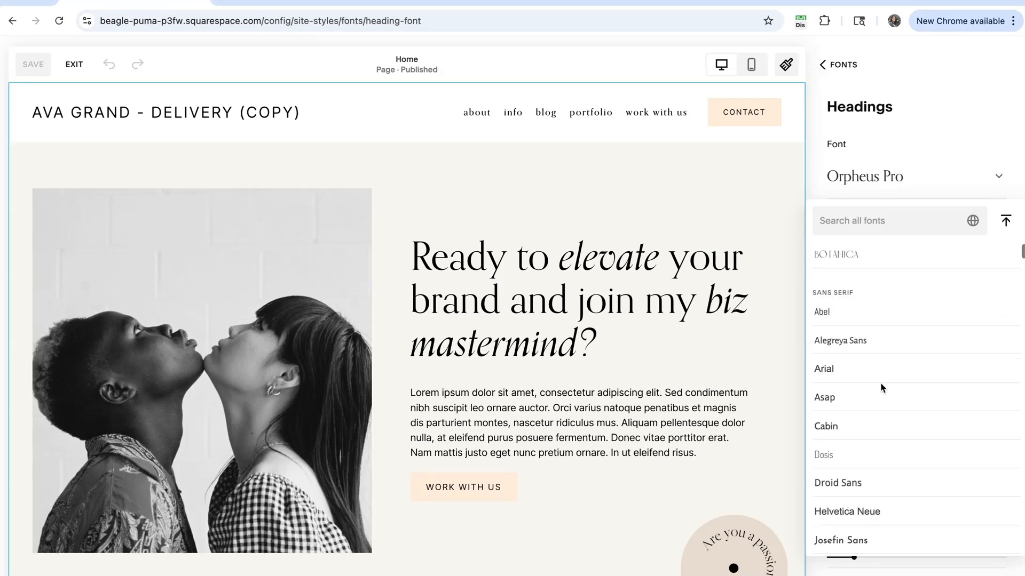
scroll(875, 427, "up", 3)
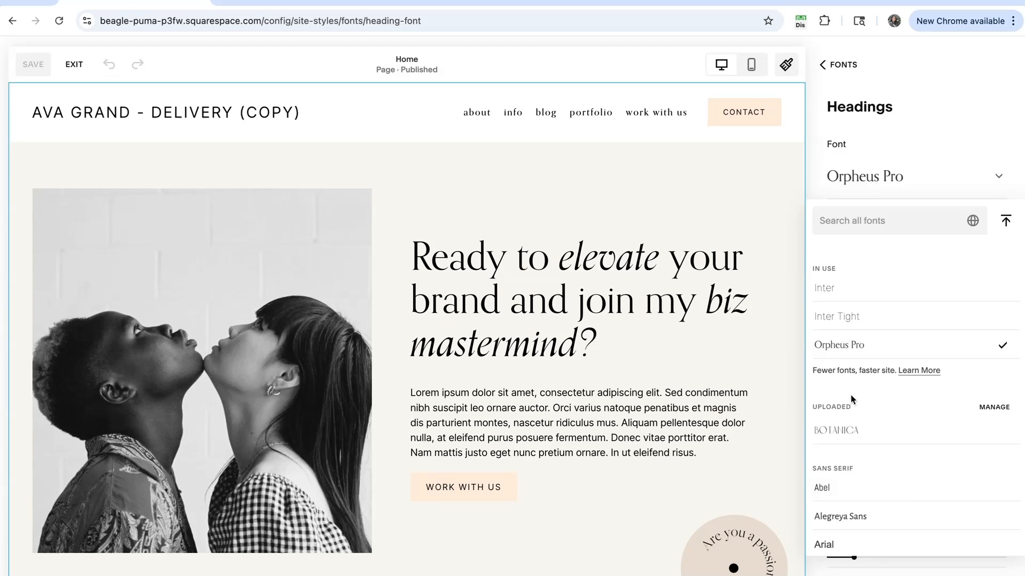
left_click(999, 411)
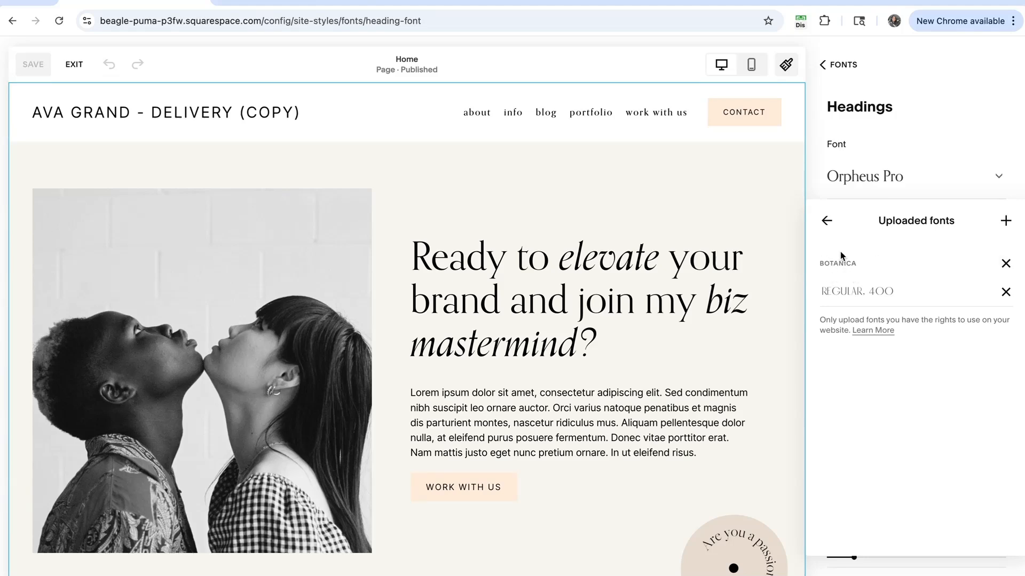
- Try to remove all variants of the Botanica font from the website's uploaded fonts
left_click(1006, 263)
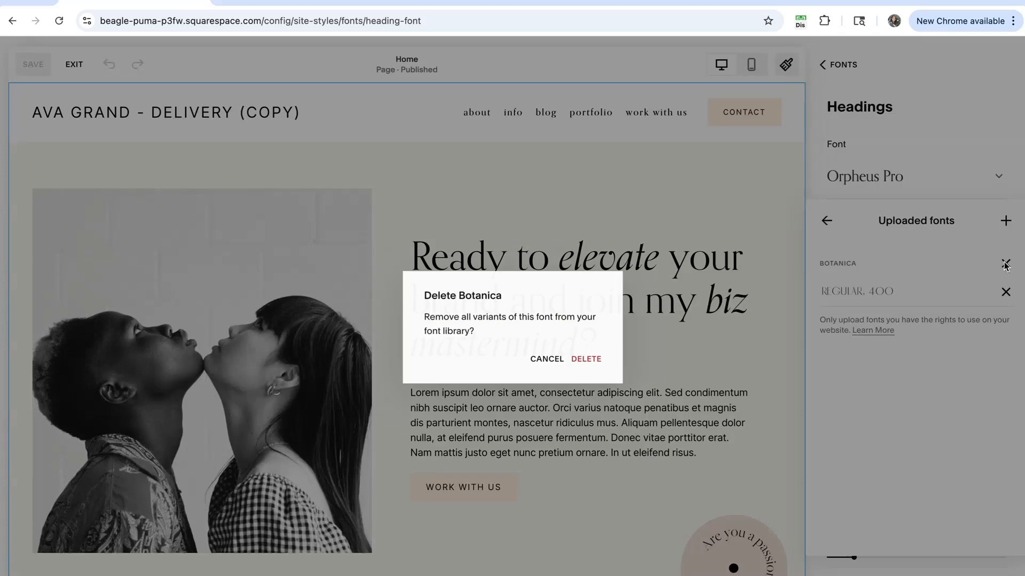
left_click(589, 363)
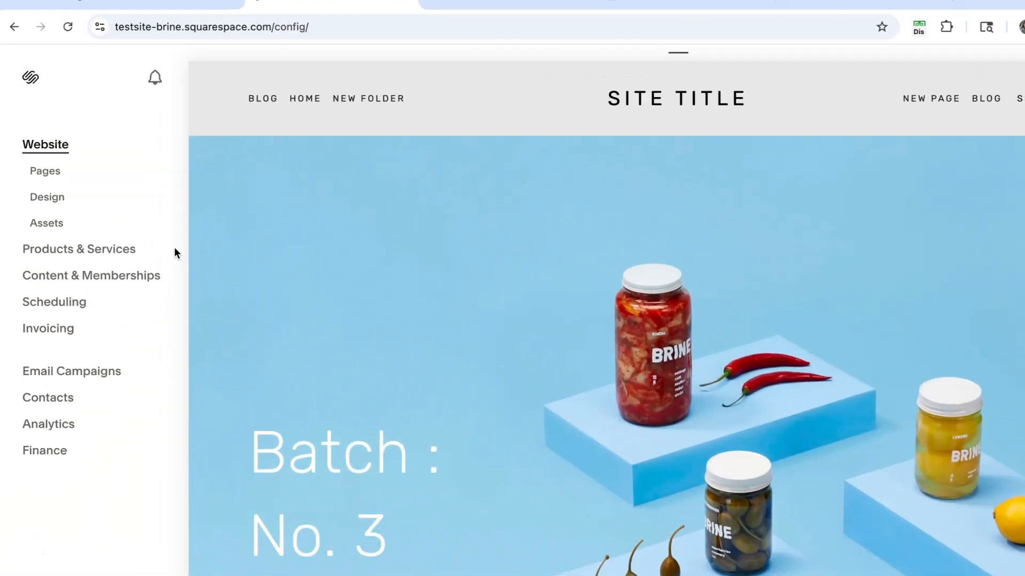
- Switch to the Brine test site, open its Site Styles, and show only the style options for the "Batch : No. 3" heading
left_click(37, 230)
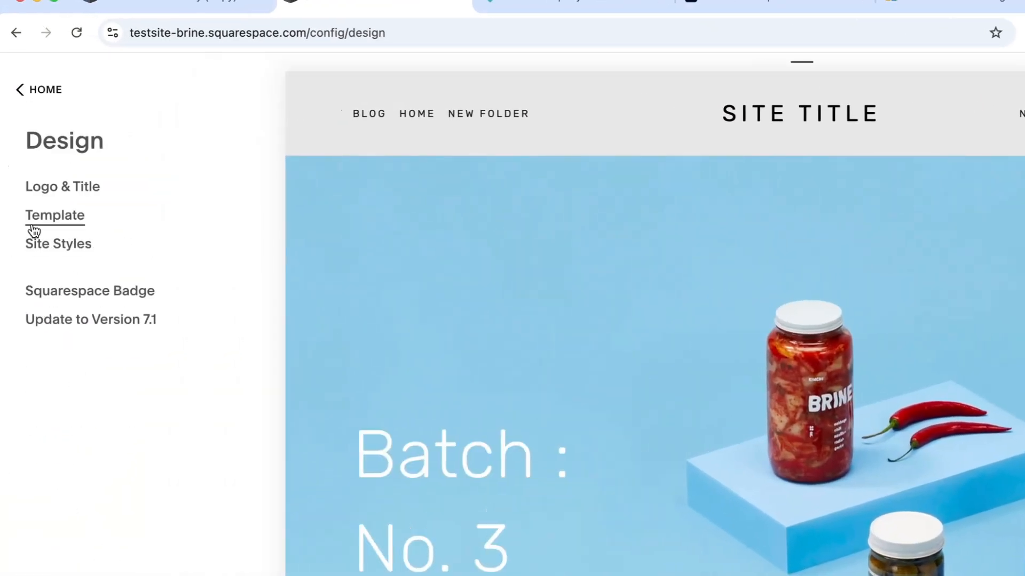
left_click(49, 245)
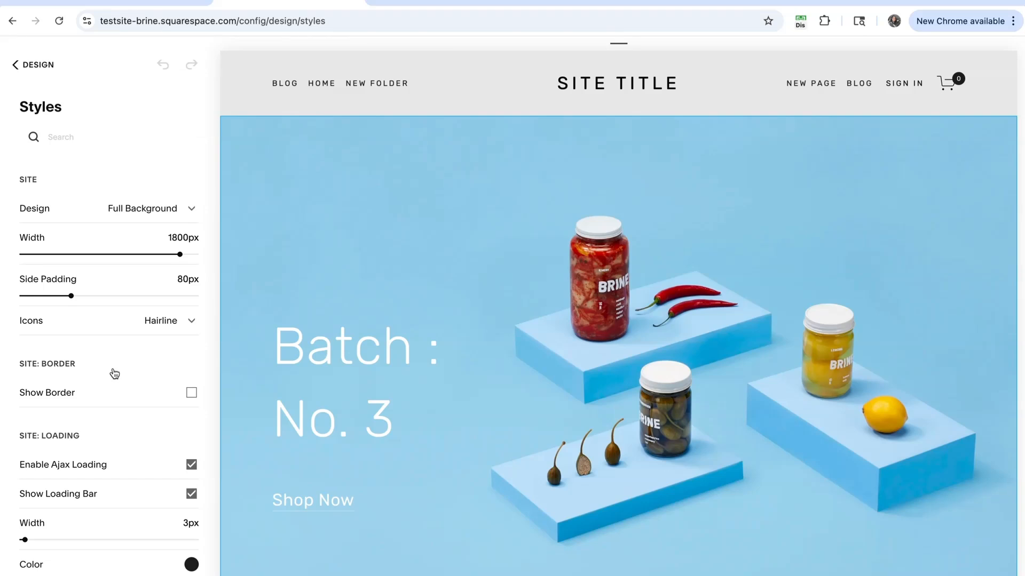
scroll(482, 345, "down", 3)
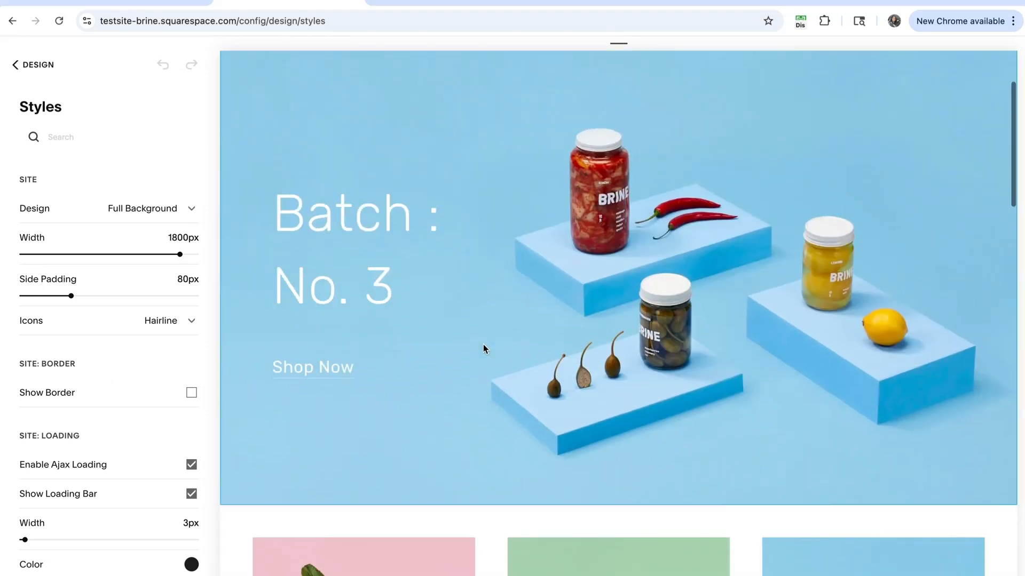
scroll(483, 344, "up", 1)
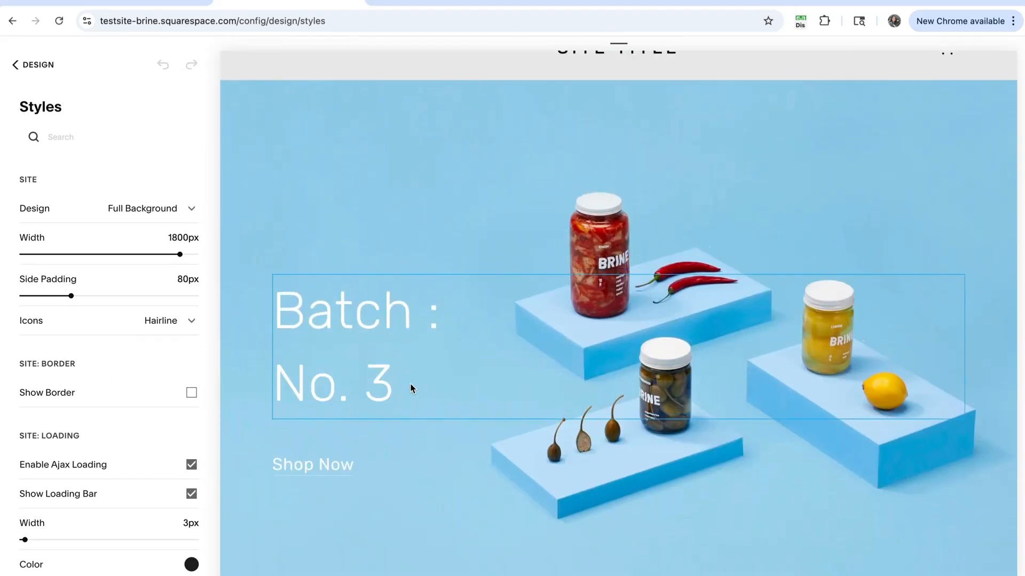
left_click(369, 320)
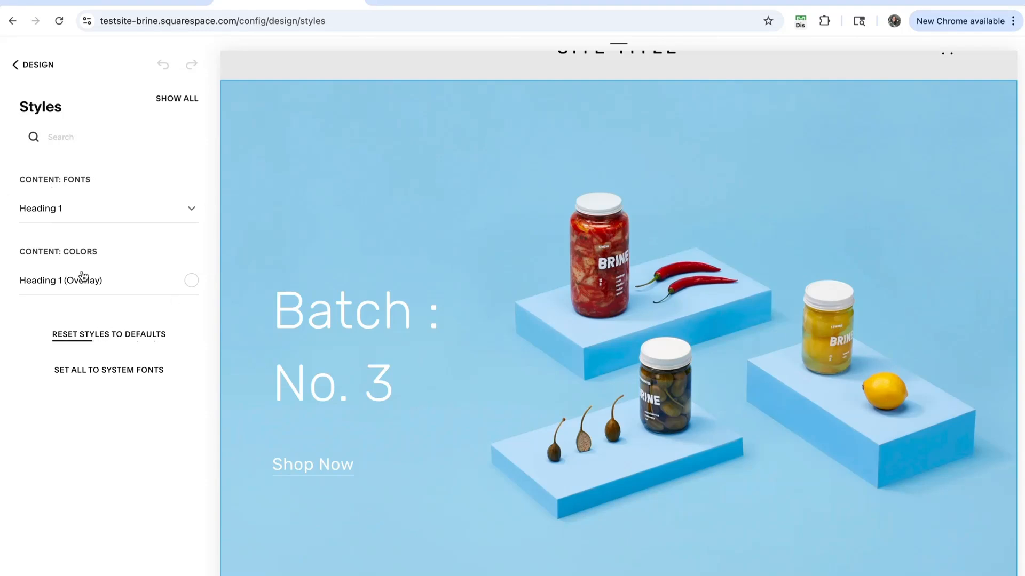
- Show all style options again and open the font upload area for the Header: Branding font
left_click(174, 99)
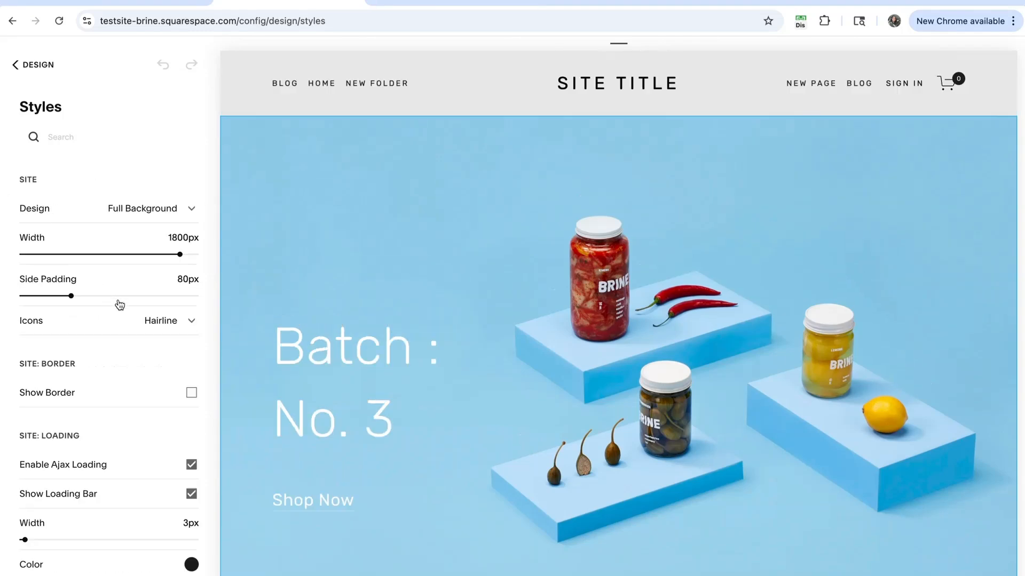
scroll(153, 347, "down", 3)
scroll(151, 345, "down", 7)
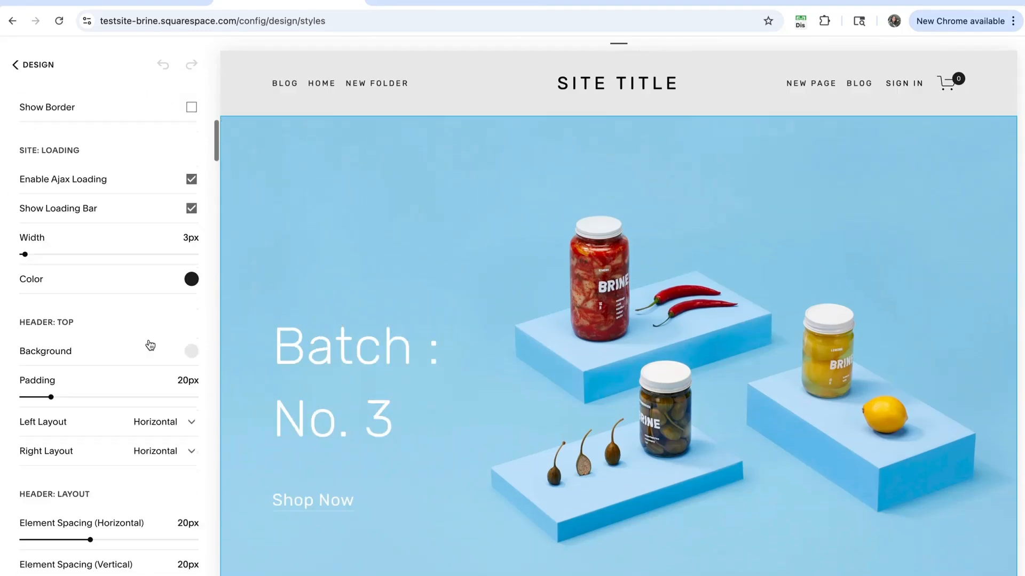
scroll(151, 344, "down", 5)
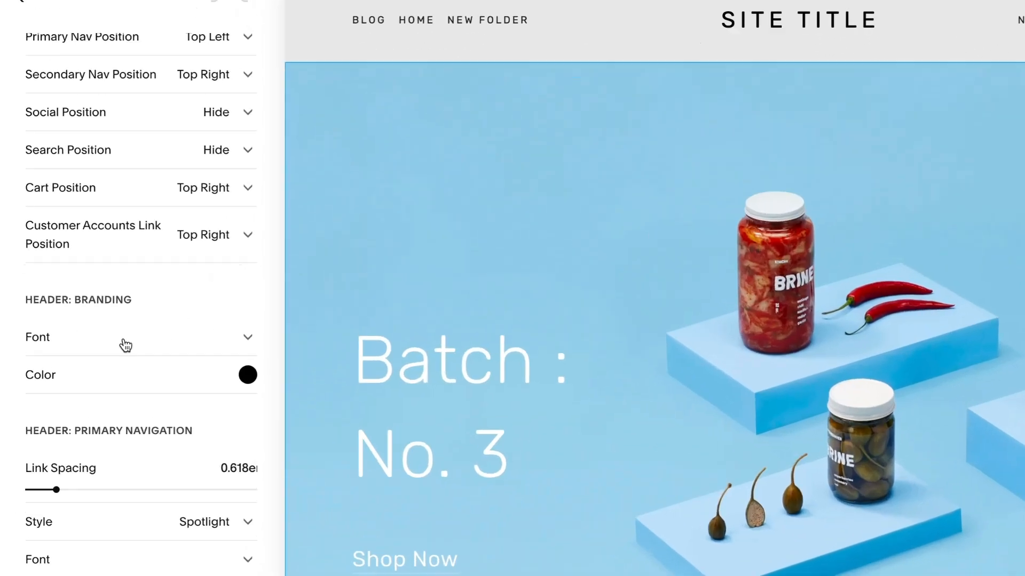
left_click(256, 340)
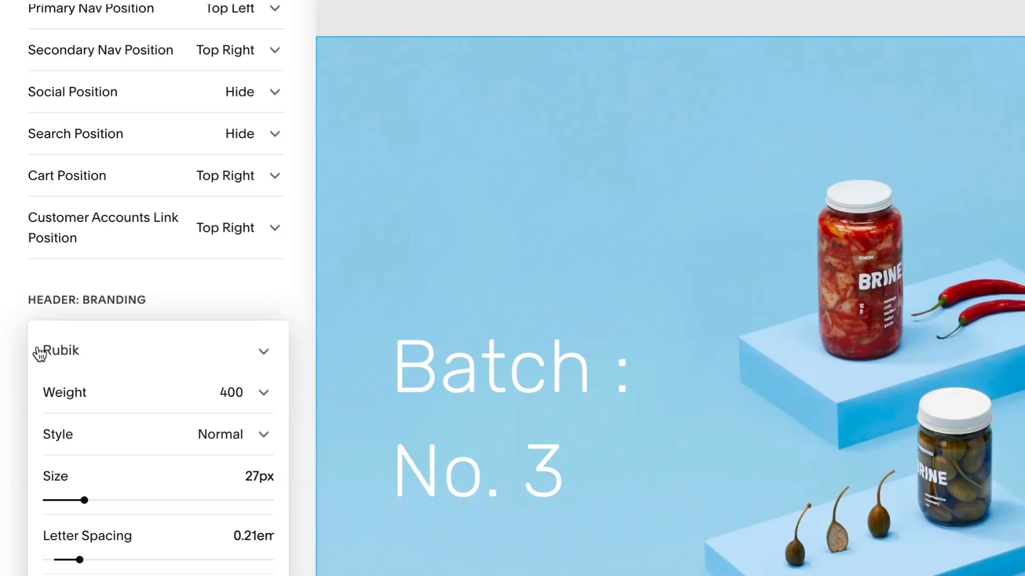
left_click(251, 359)
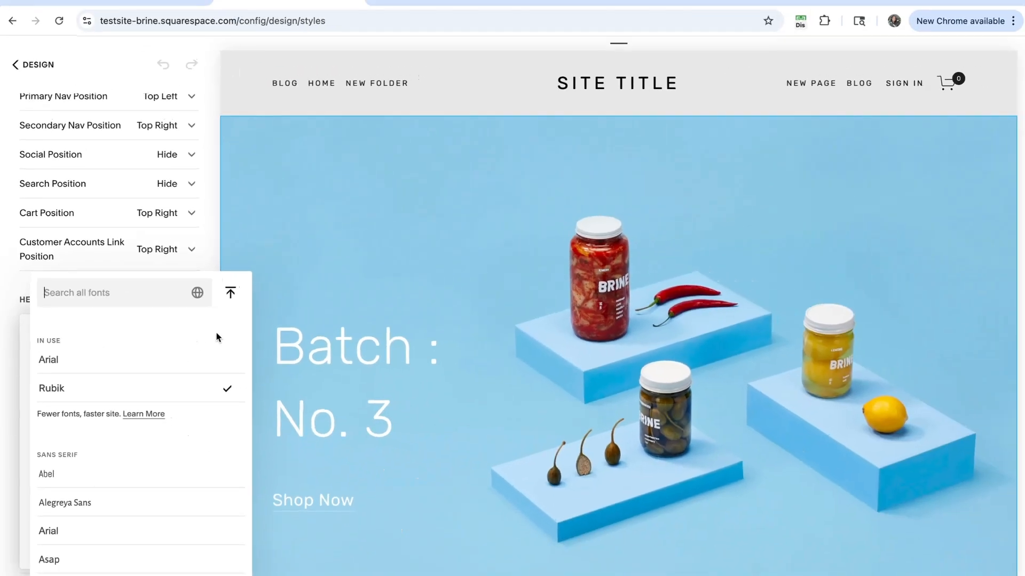
left_click(229, 294)
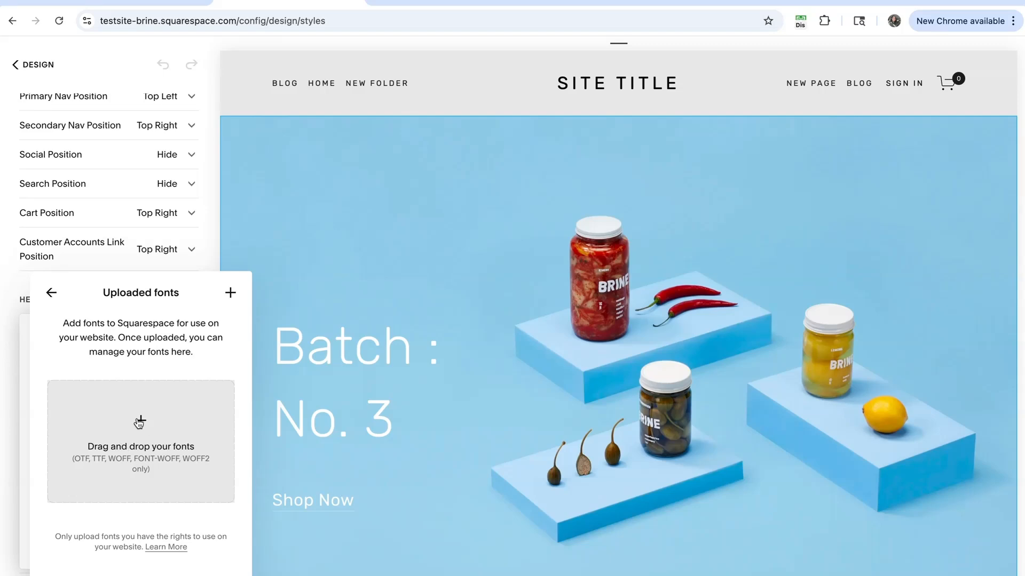
- Upload the Botanica.otf file from the Finder search results to the Brine test site's uploaded fonts
key("super+Tab")
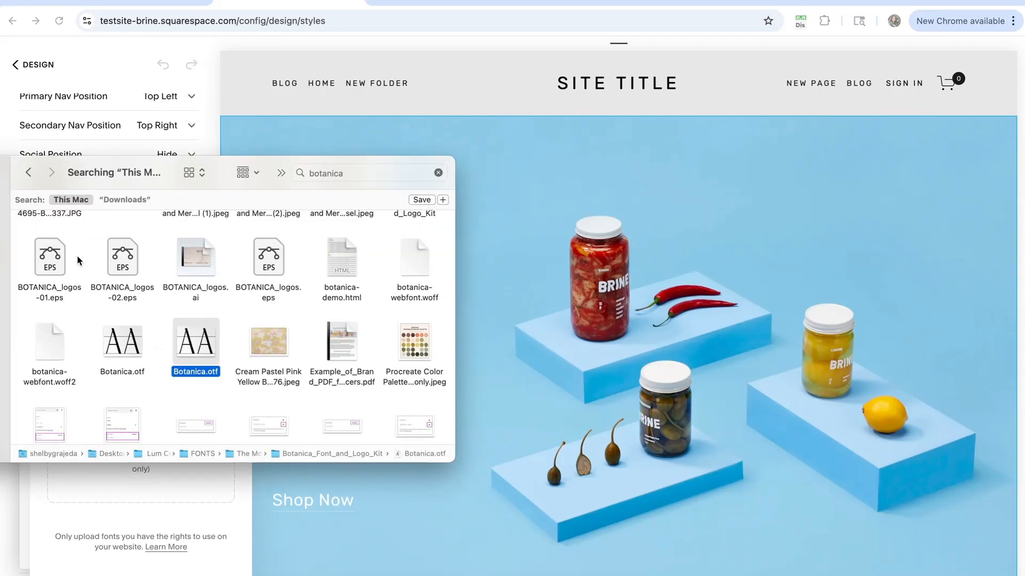
left_click_drag(110, 173, 482, 181)
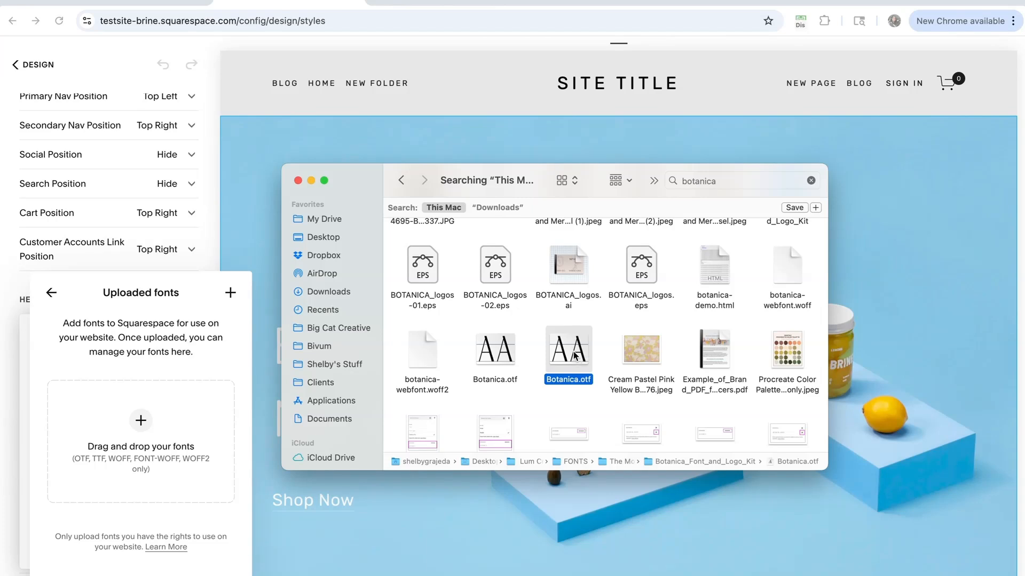
left_click_drag(575, 356, 159, 457)
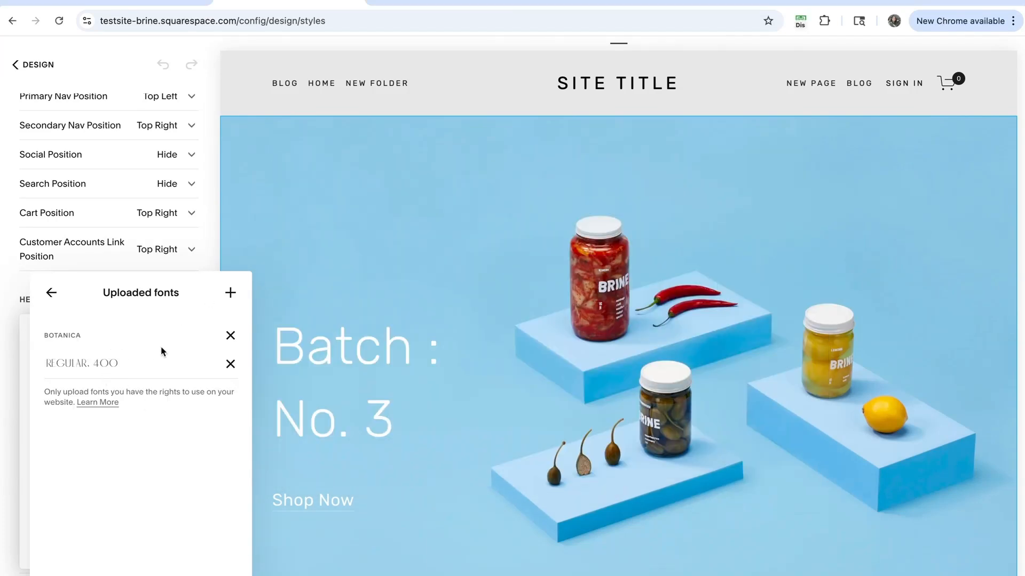
- Check the Header: Branding font list for the uploaded Botanica font, and open the management view for uploaded fonts
left_click(52, 295)
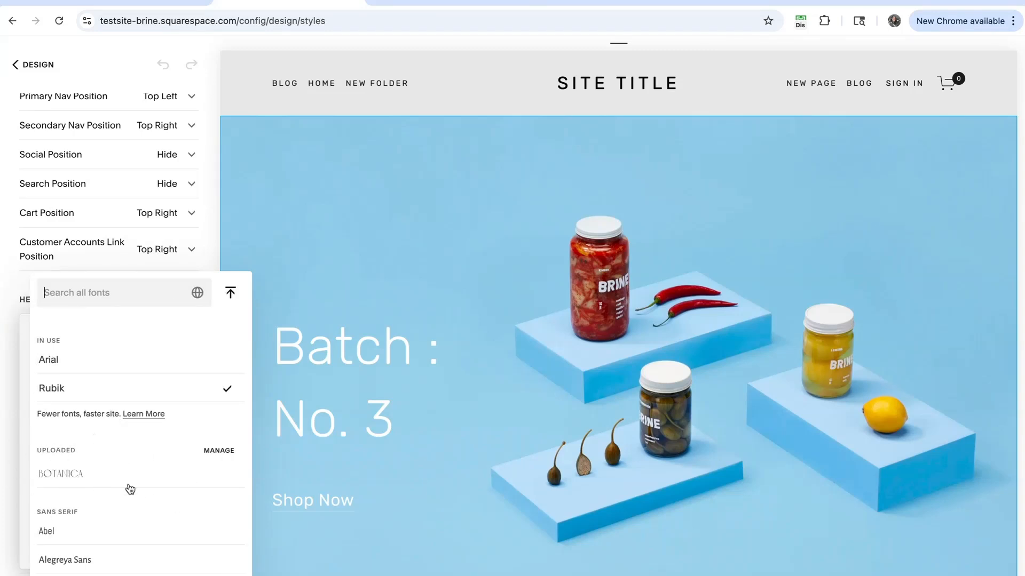
scroll(128, 487, "down", 2)
scroll(133, 485, "up", 2)
left_click(219, 451)
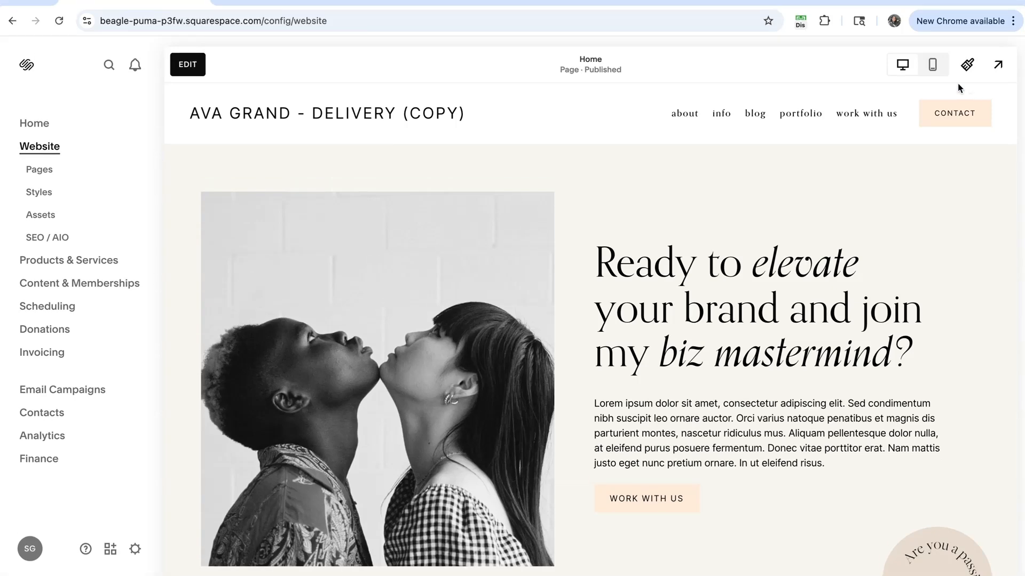
- Switch to the Ava Grand website and set its Headings font to the uploaded Botanica in Site Styles
left_click(967, 65)
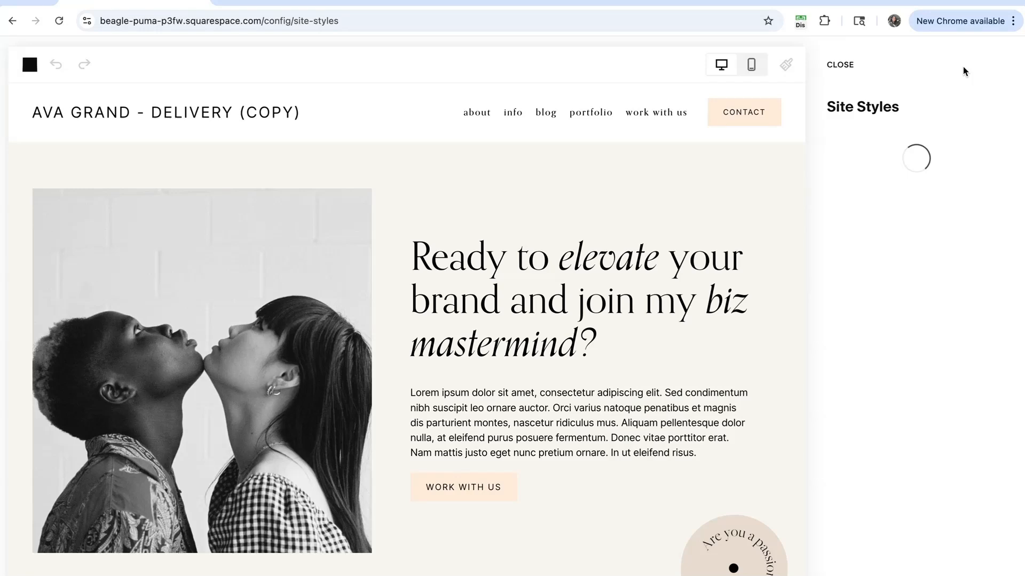
left_click(996, 297)
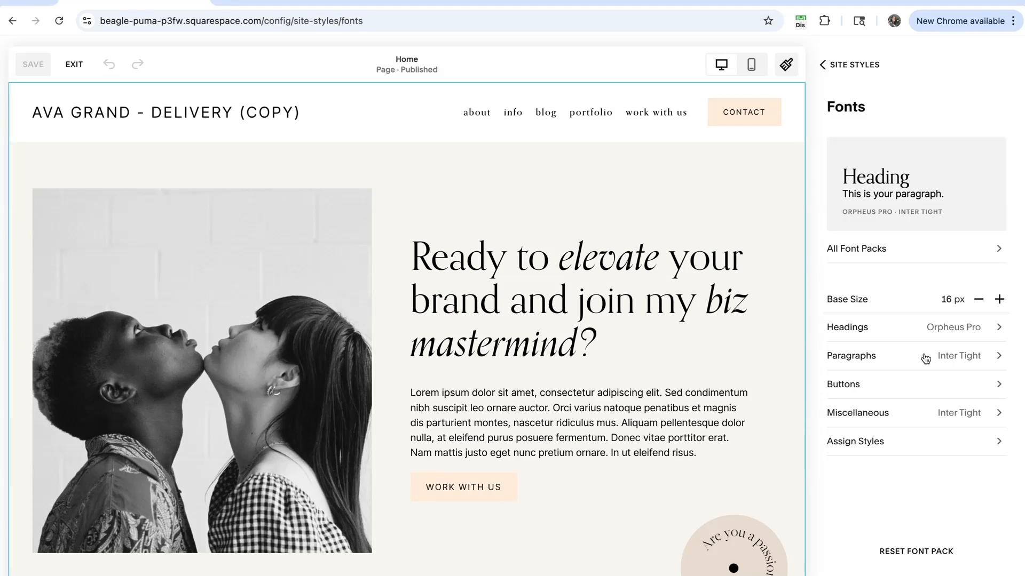
left_click(855, 330)
left_click(998, 182)
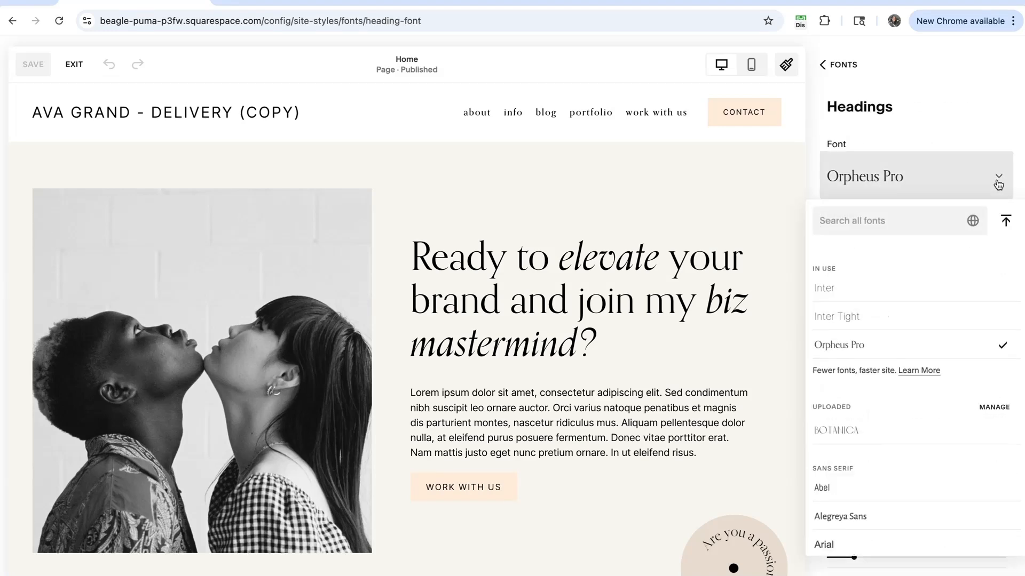
left_click(836, 431)
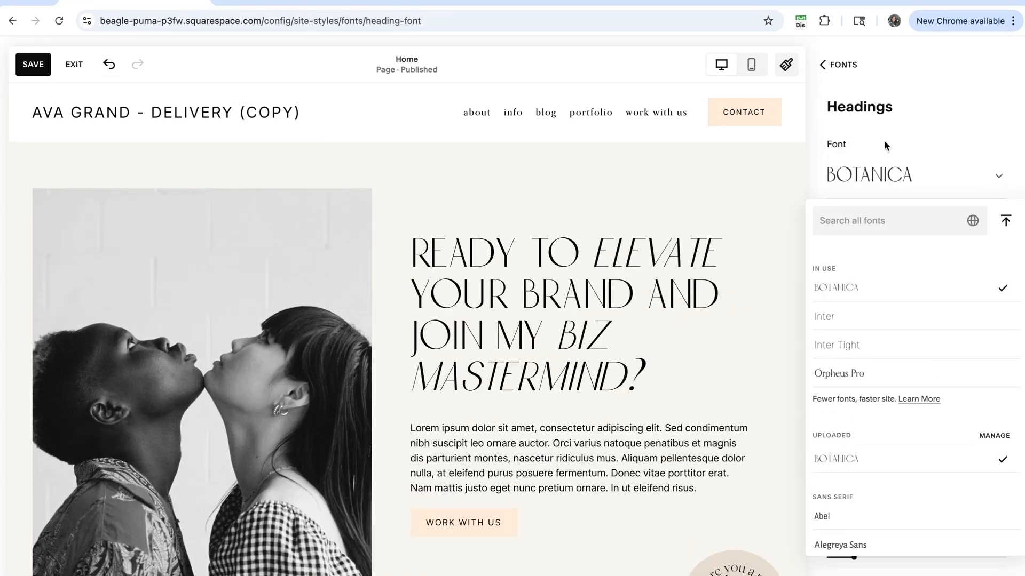
left_click(919, 119)
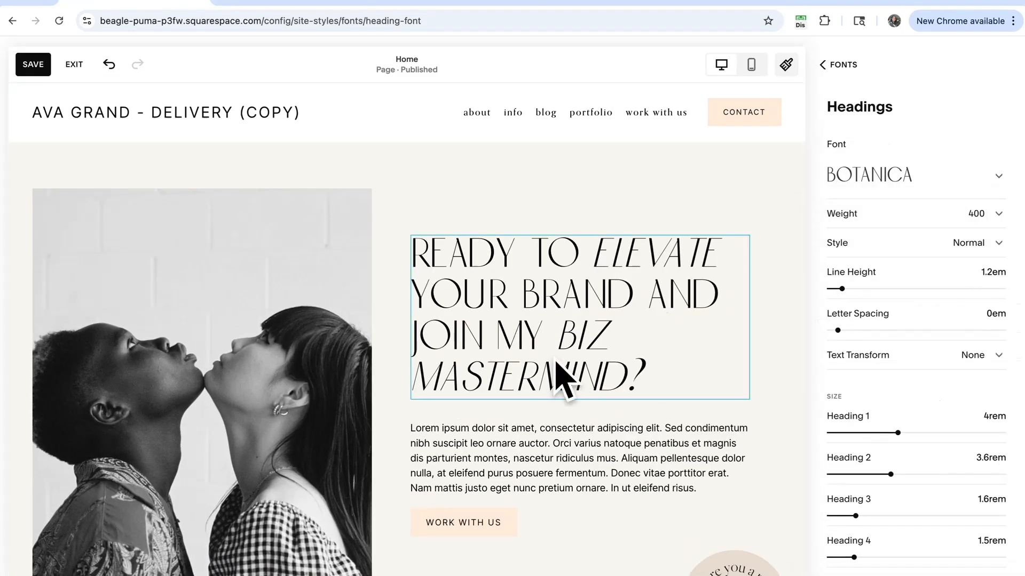
- Review the headings across the home page and set the Headings line height to 1.4em
scroll(550, 354, "down", 10)
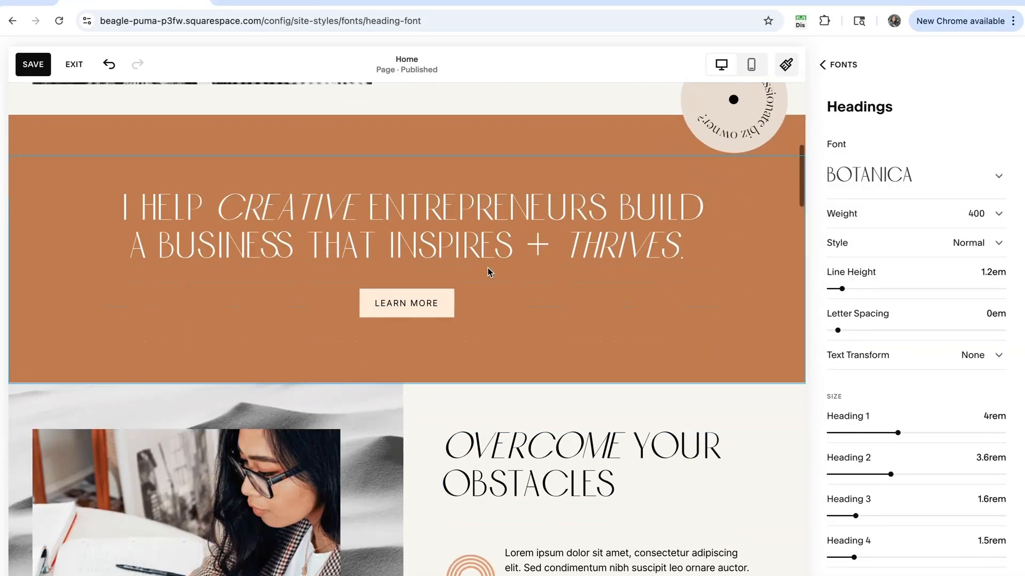
scroll(696, 396, "up", 10)
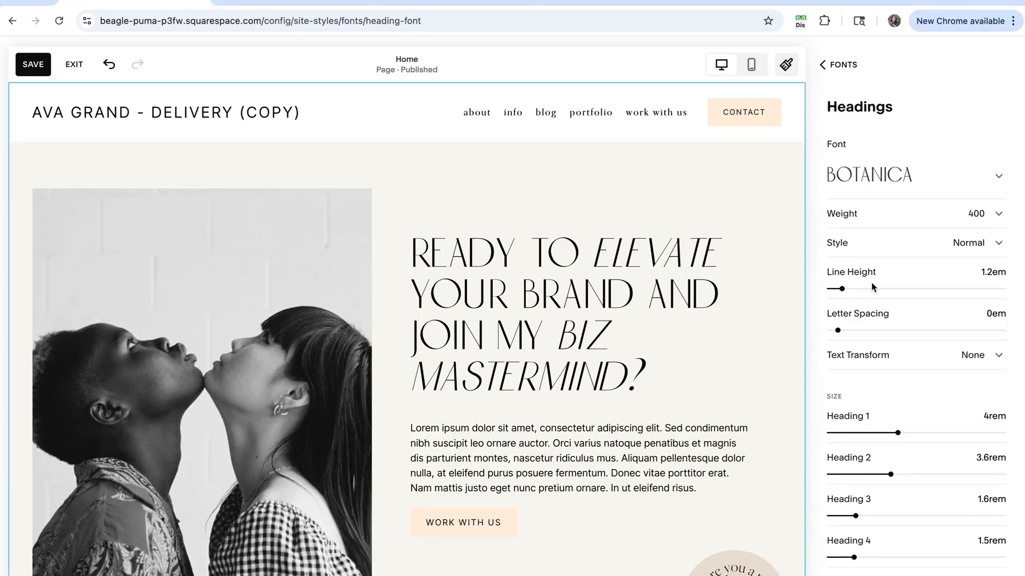
mouse_move(843, 289)
left_mouse_down()
mouse_move(864, 289)
mouse_move(846, 289)
left_mouse_up()
left_click_drag(837, 330, 837, 330)
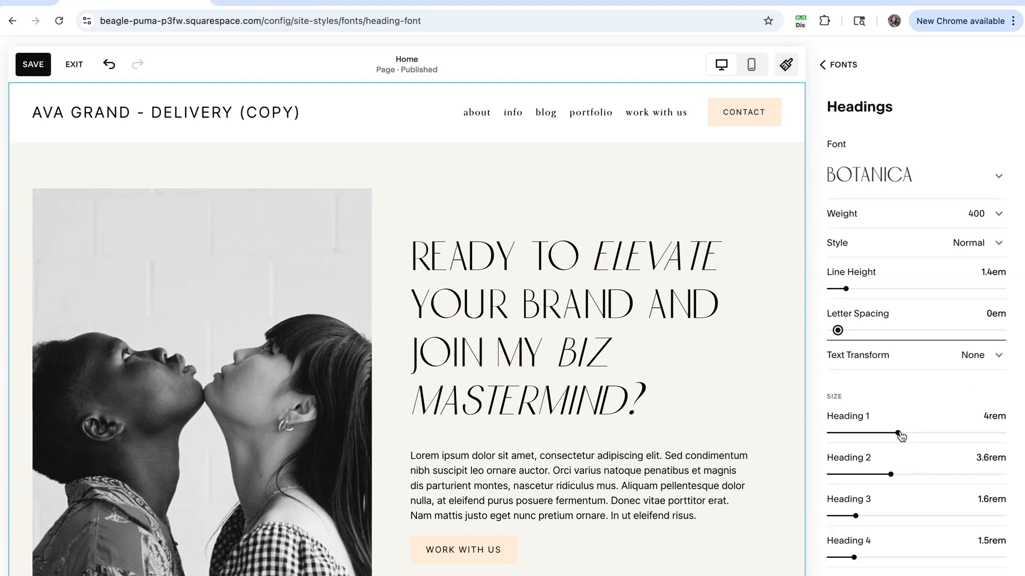
scroll(900, 431, "down", 1)
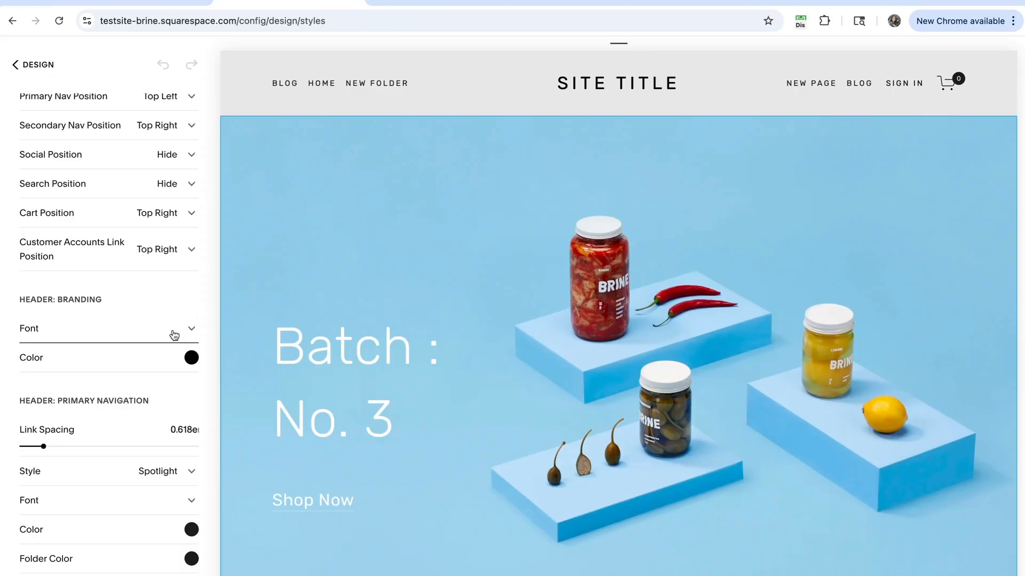
- Switch to the Brine test site and choose the uploaded Botanica as the Header: Branding font
left_click(190, 331)
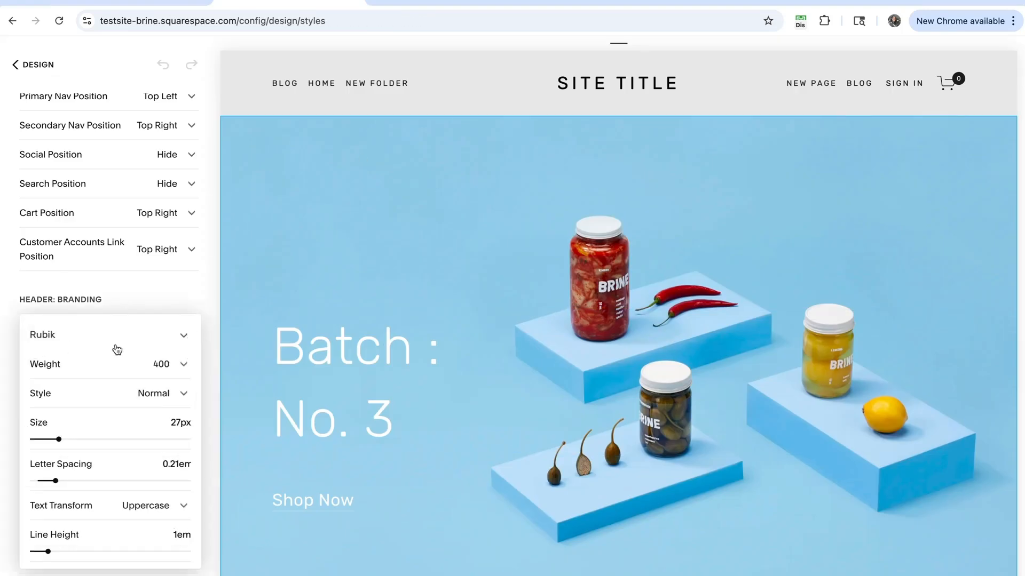
left_click(184, 337)
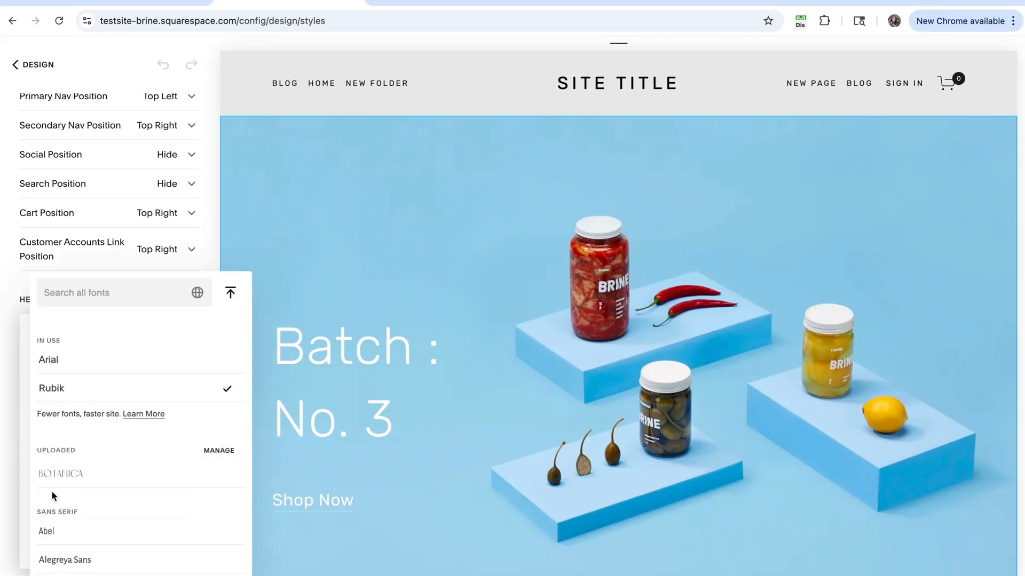
left_click(60, 476)
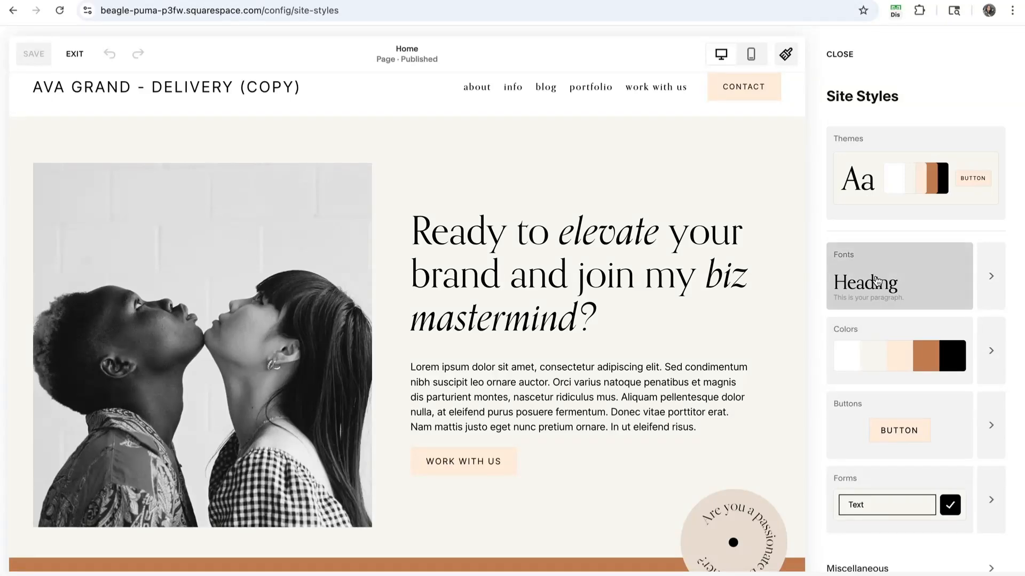
- On the Ava Grand website, open the Site Title entry in the fonts' Assign Styles settings and view its available Style options
left_click(988, 277)
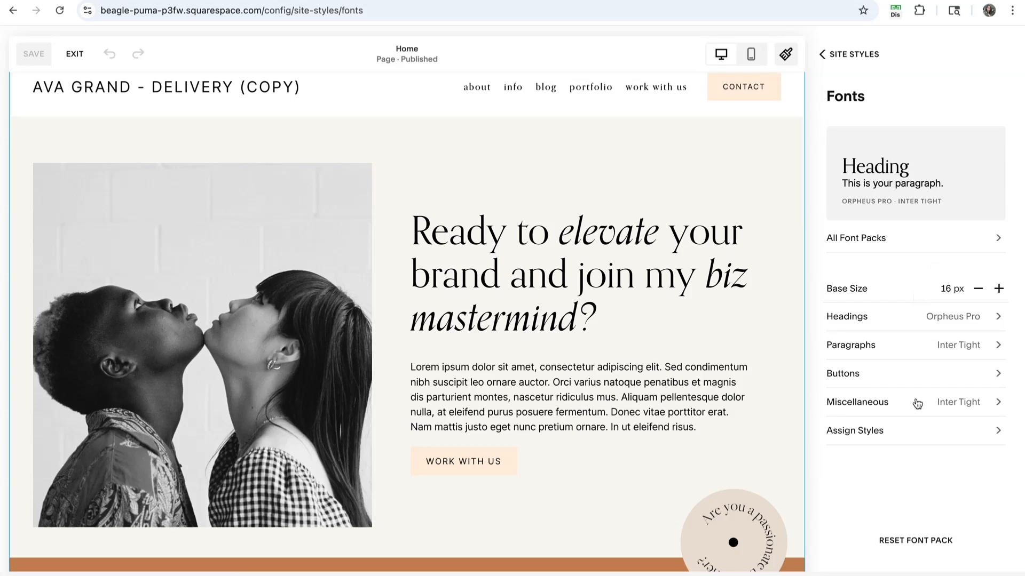
left_click(830, 431)
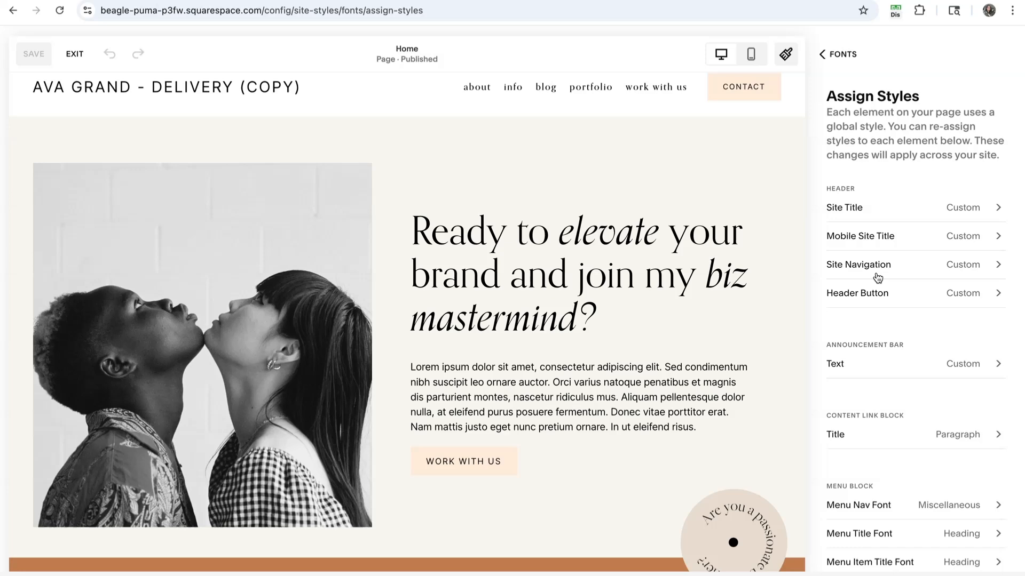
left_click(852, 208)
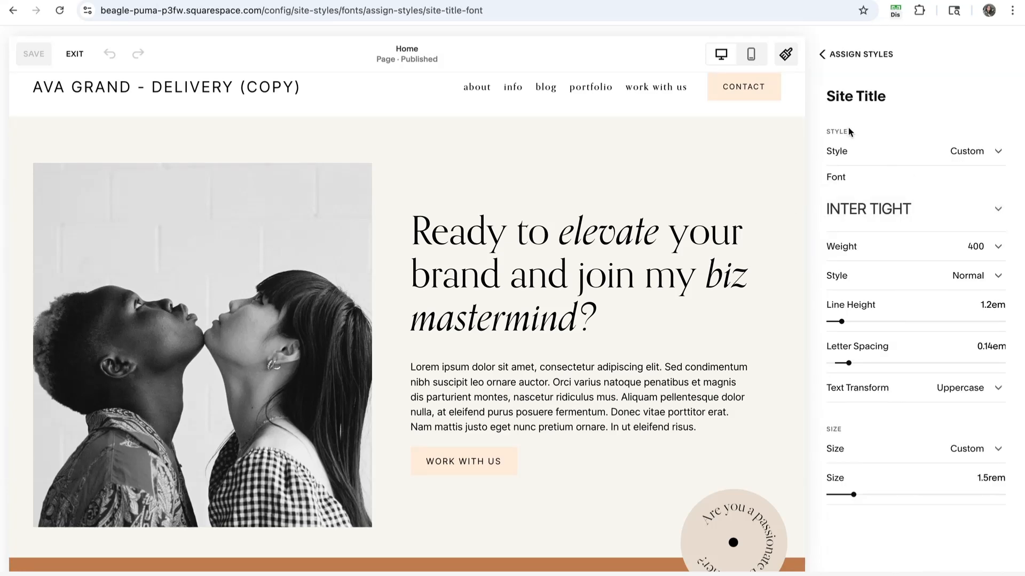
left_click(981, 155)
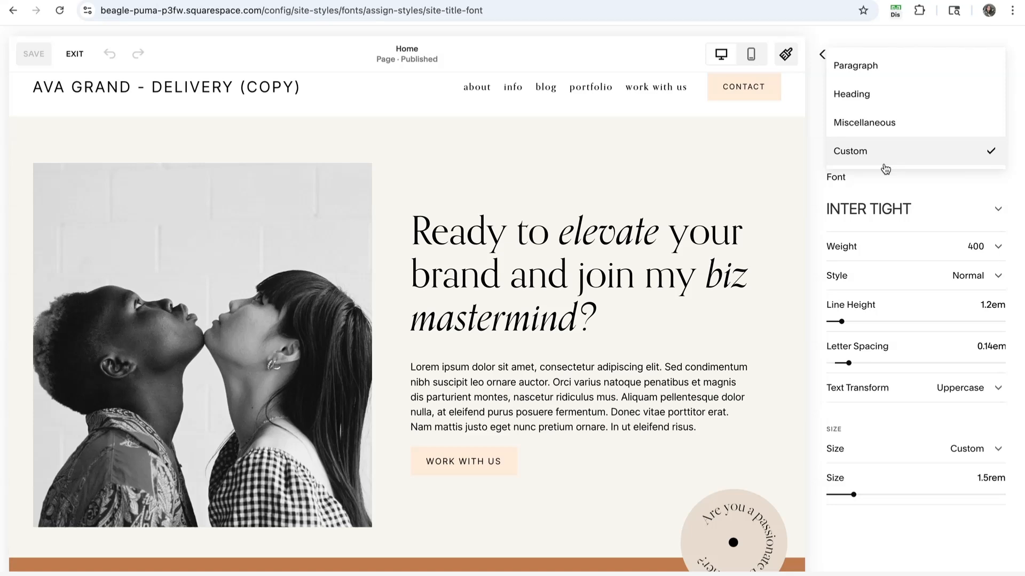
left_click(822, 181)
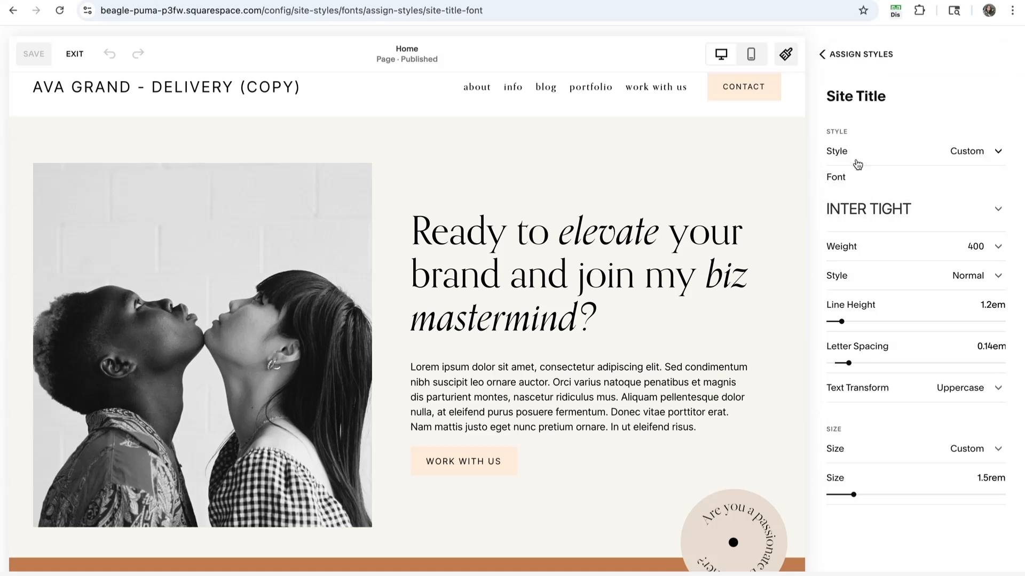
- Try the uploaded Botanica as the Site Title font, check the home page, and leave Site Styles without saving
left_click(998, 210)
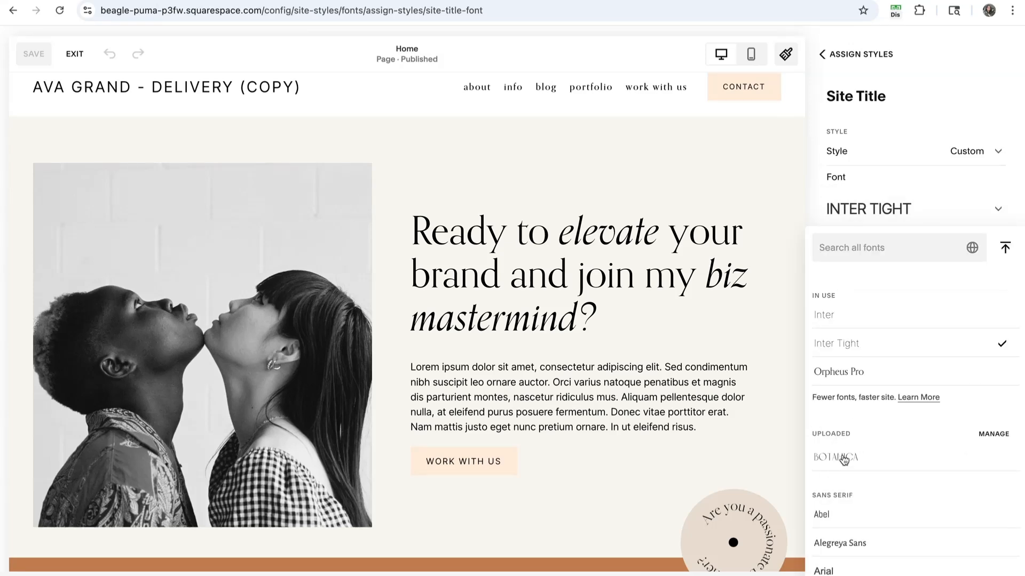
left_click(838, 460)
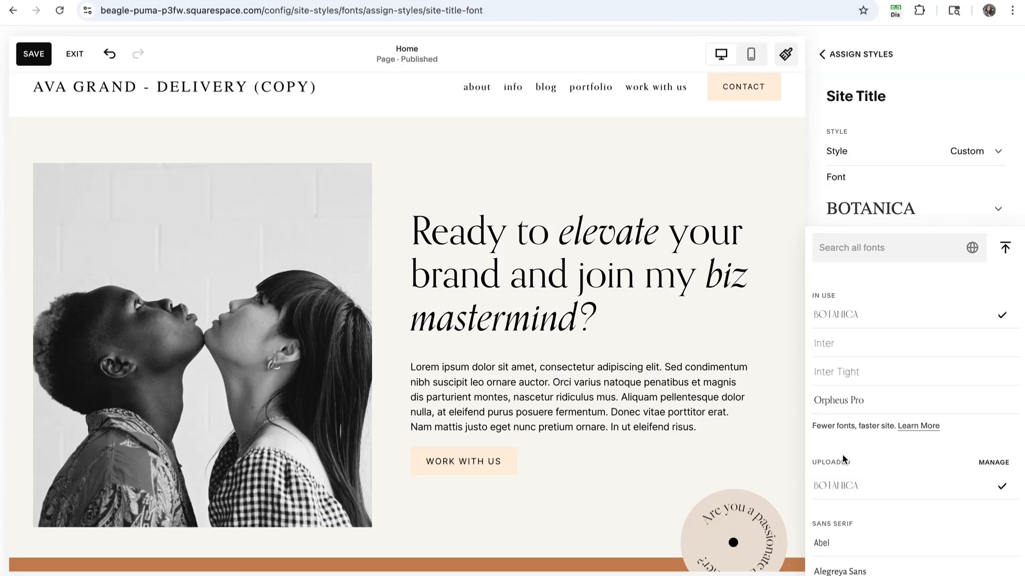
left_click(974, 83)
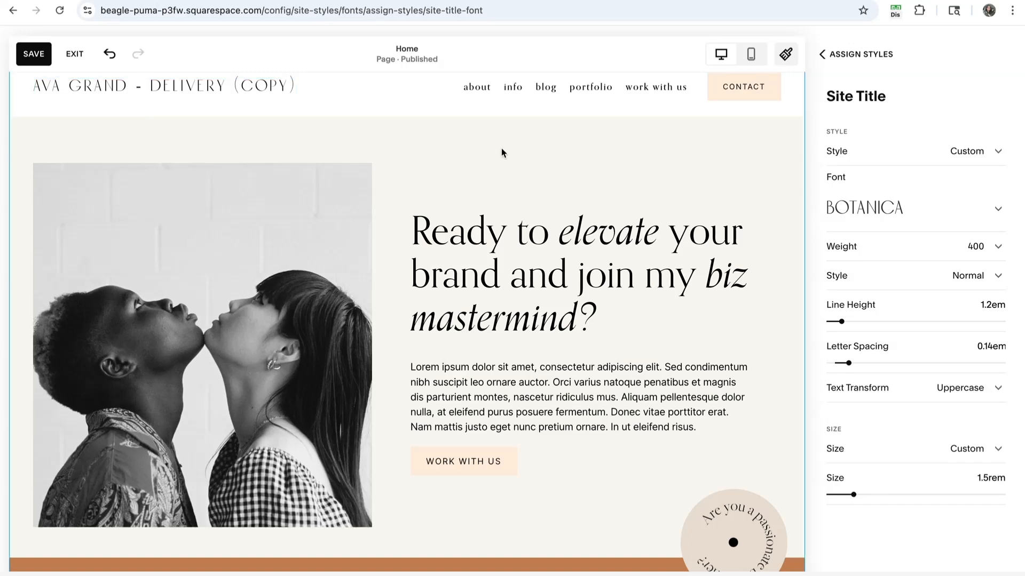
scroll(501, 148, "down", 3)
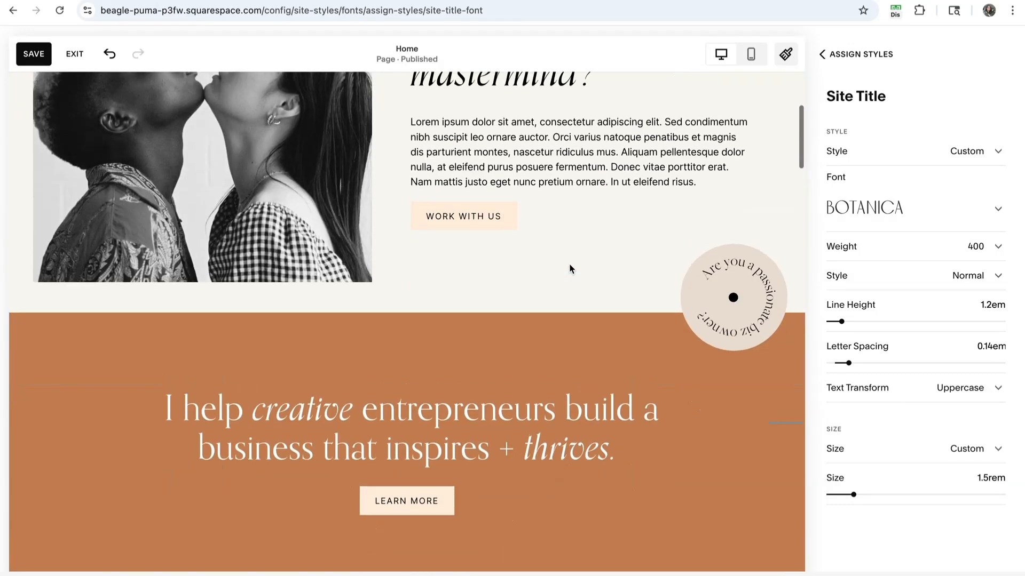
scroll(569, 267, "up", 5)
key("Escape")
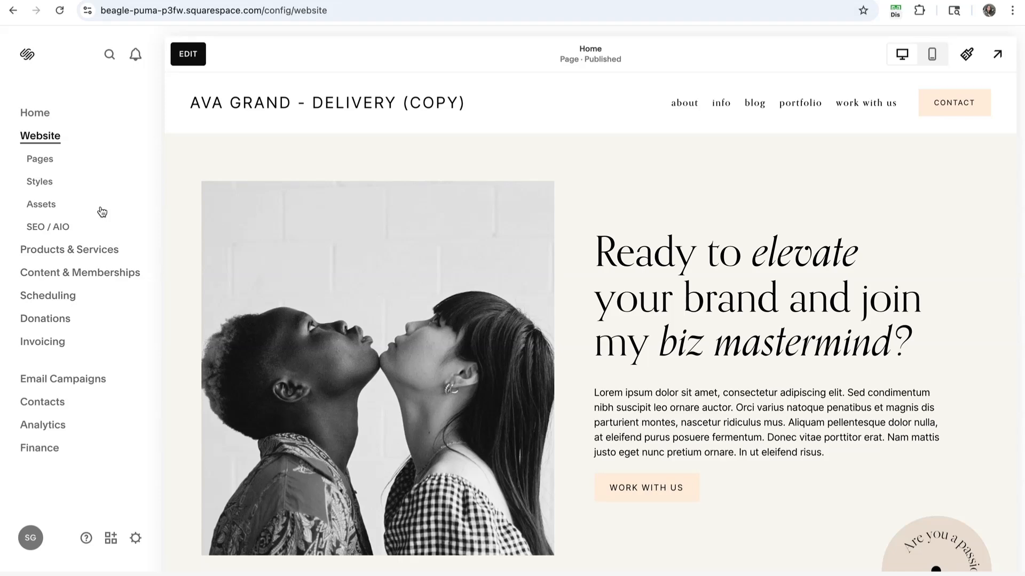
- Review the headings down the home page, from the opening banner to the sections below it
scroll(371, 343, "down", 1)
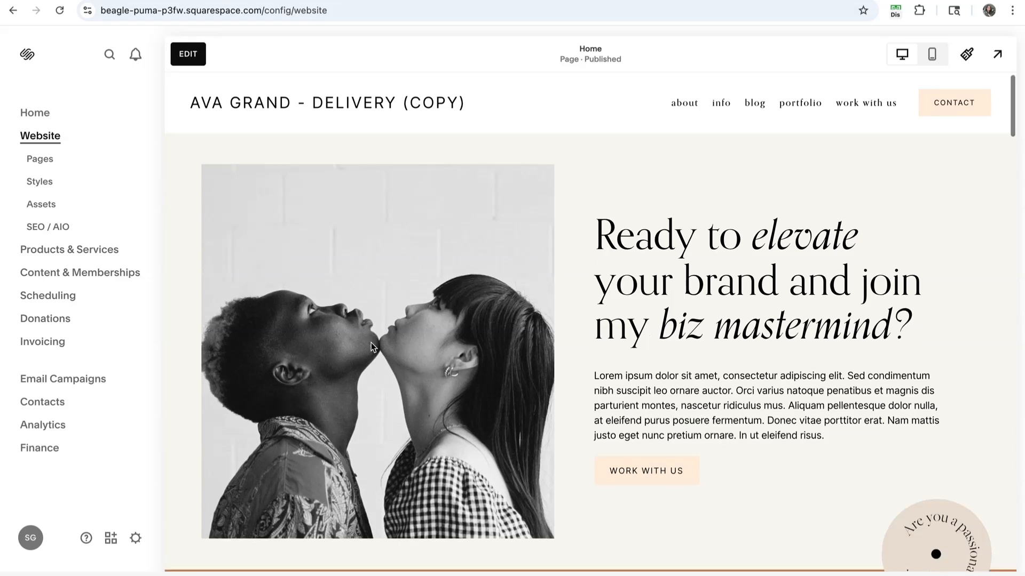
scroll(370, 343, "up", 1)
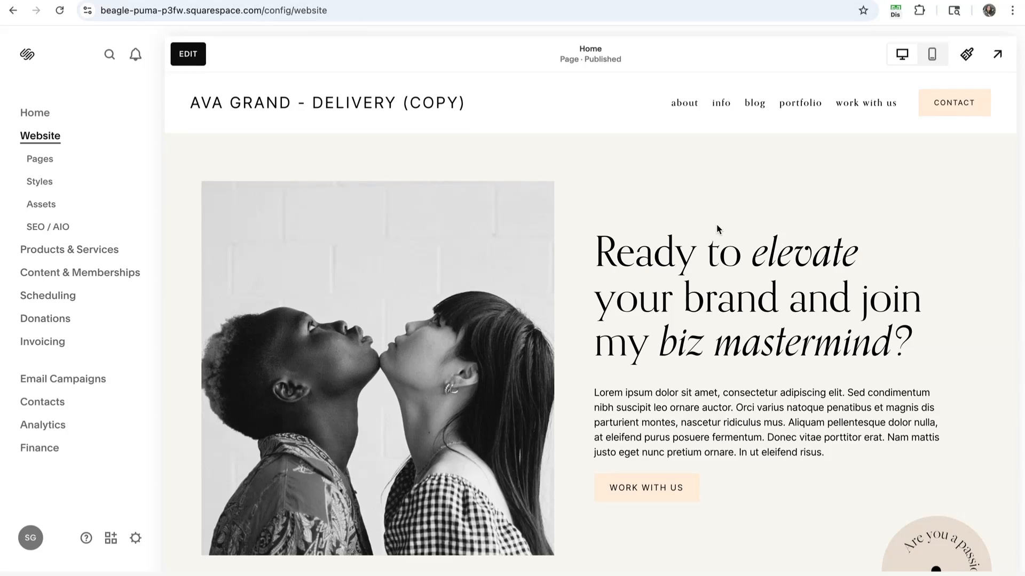
scroll(835, 262, "down", 5)
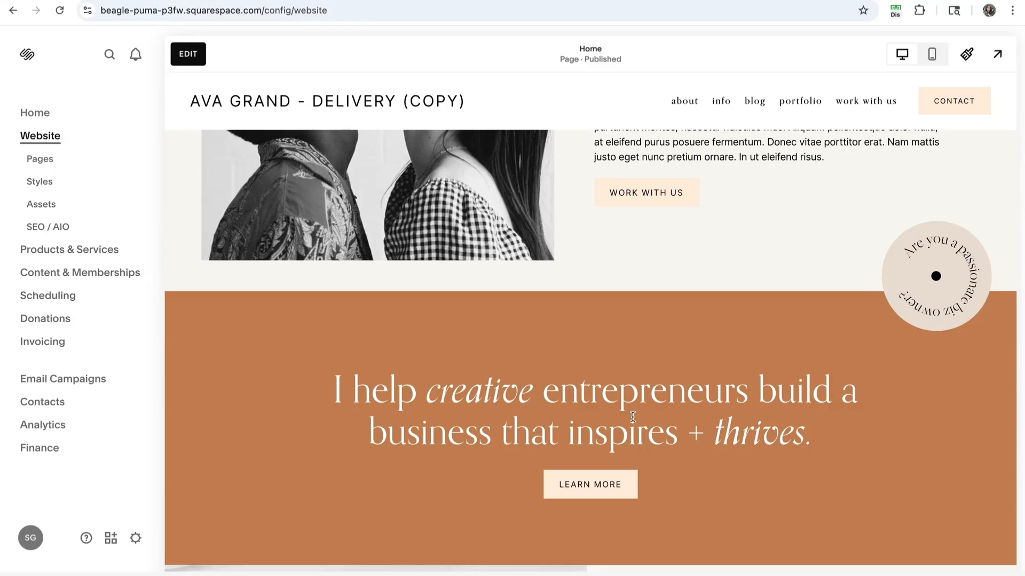
scroll(640, 417, "up", 3)
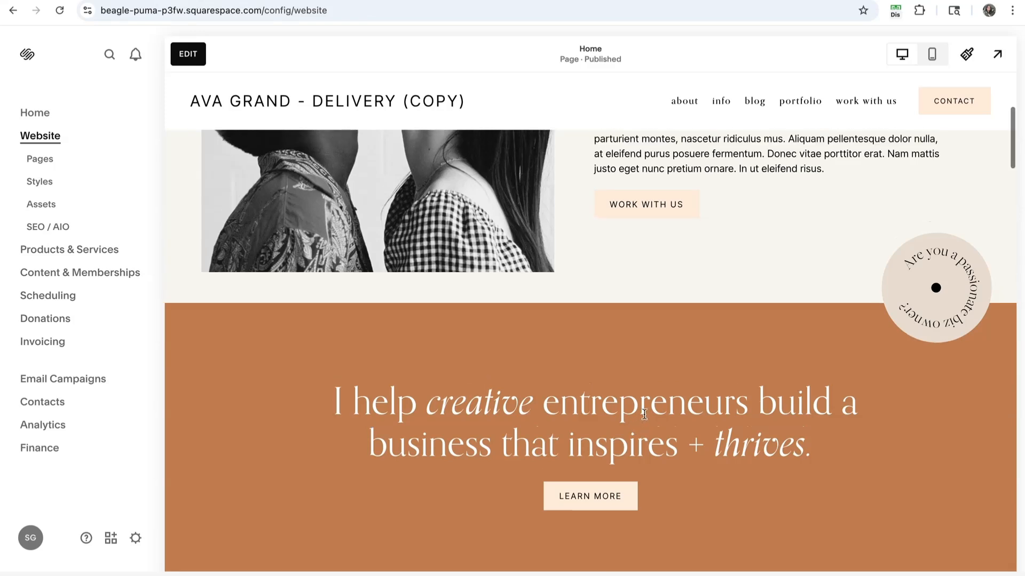
scroll(644, 418, "up", 2)
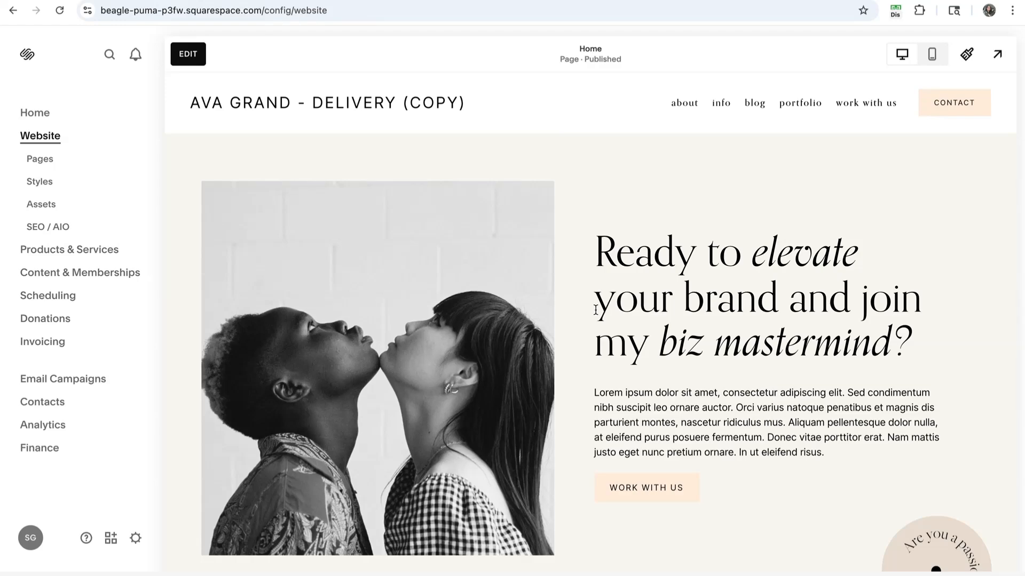
scroll(741, 472, "down", 6)
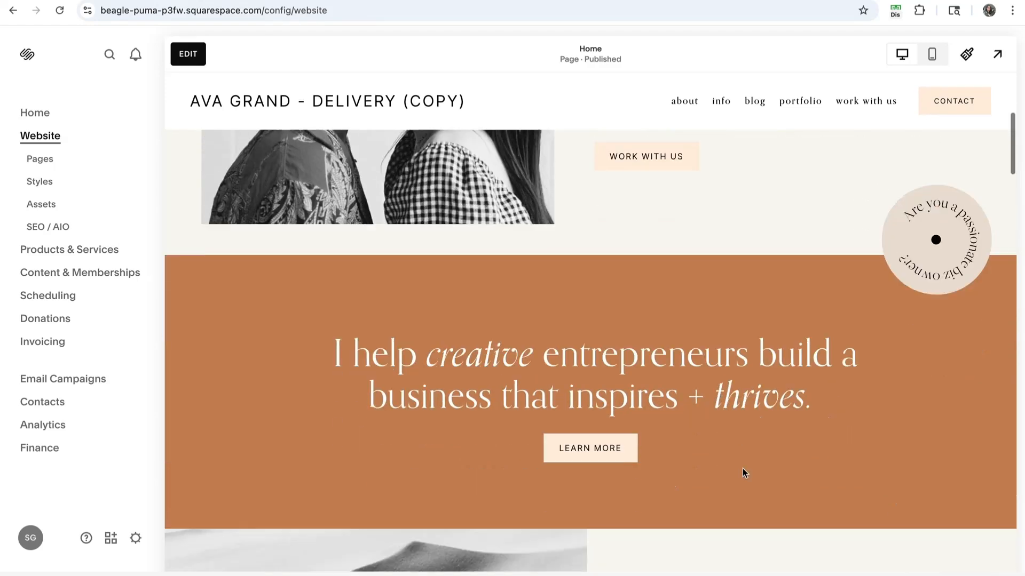
scroll(745, 473, "down", 5)
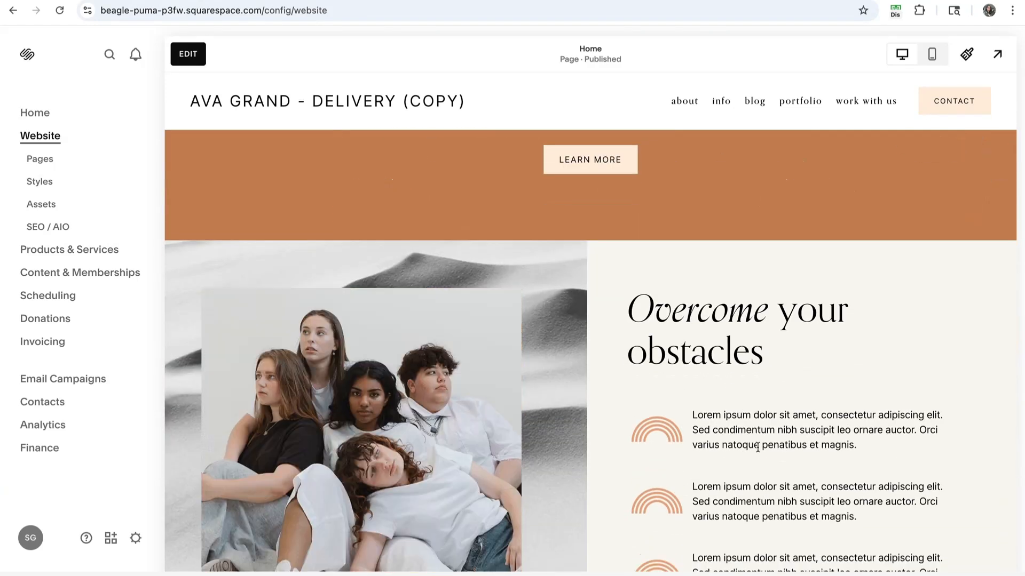
scroll(757, 447, "down", 6)
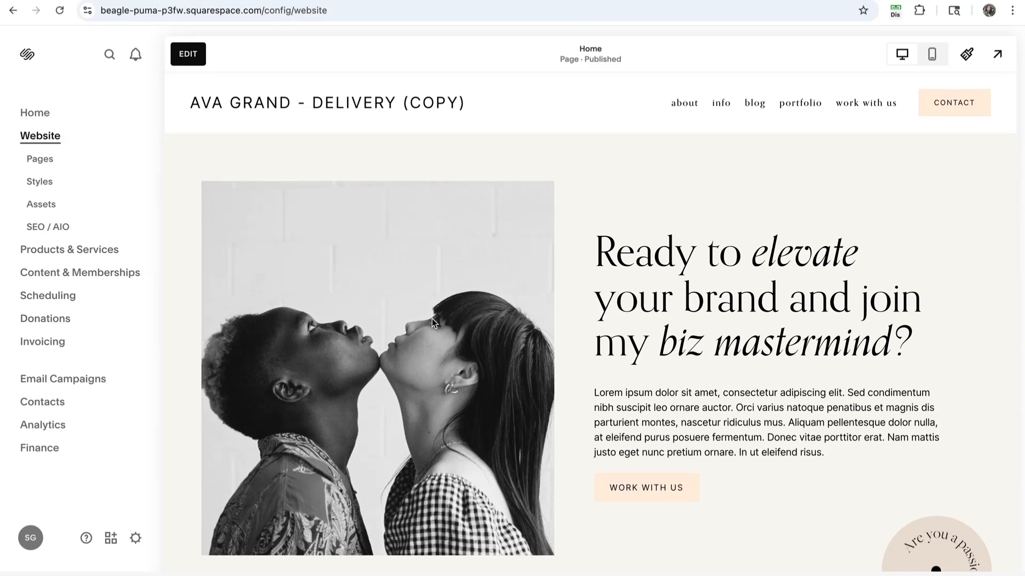
- Set the Miscellaneous font in Site Styles to the uploaded Botanica, save the change and exit the editor
left_click(967, 67)
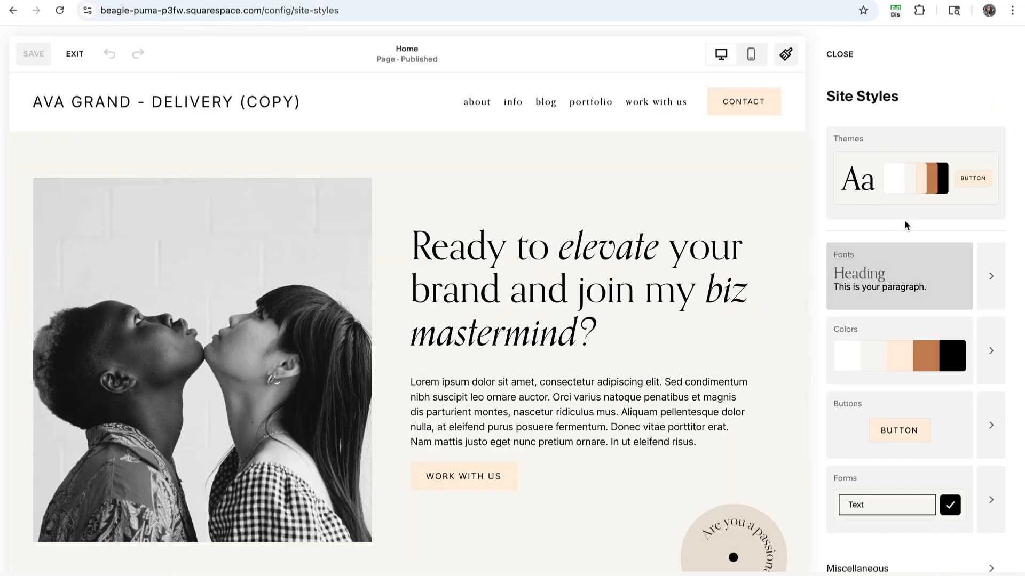
left_click(992, 278)
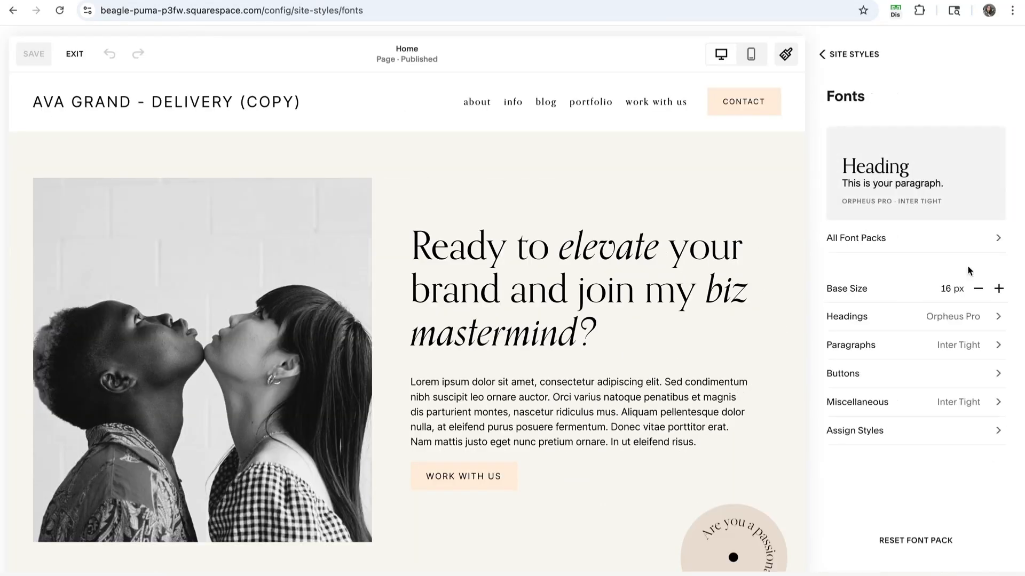
left_click(906, 404)
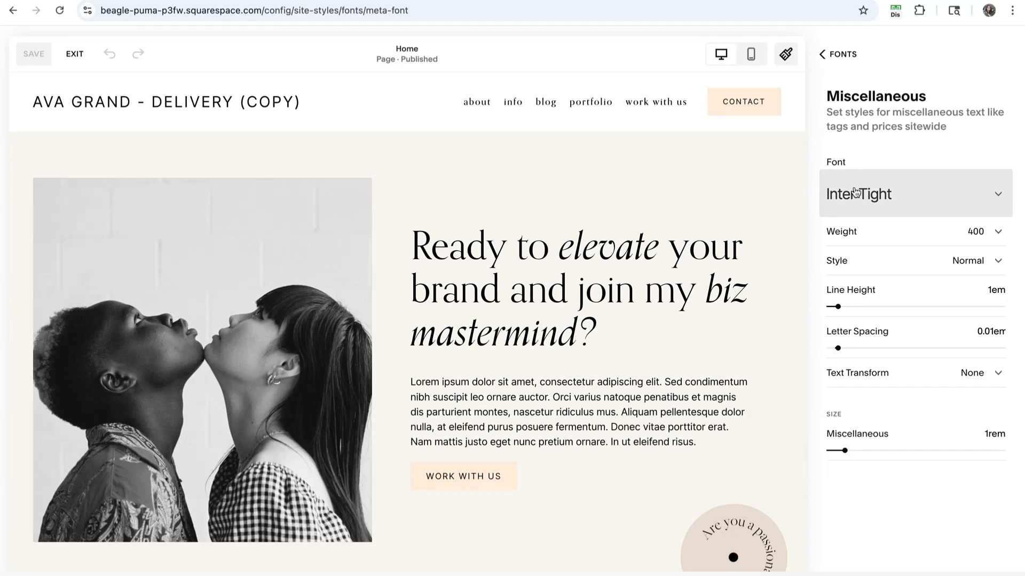
left_click(990, 202)
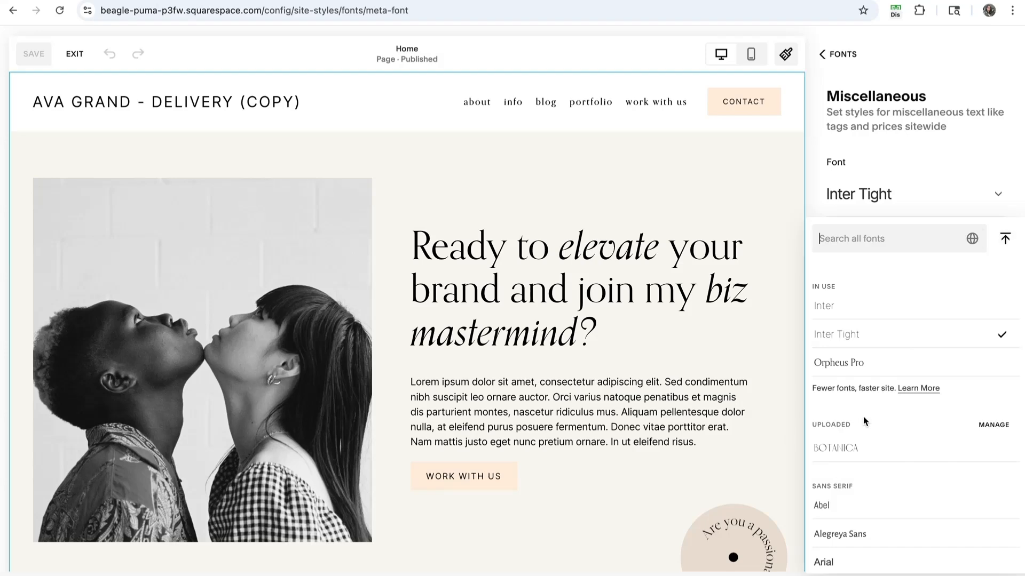
left_click(862, 451)
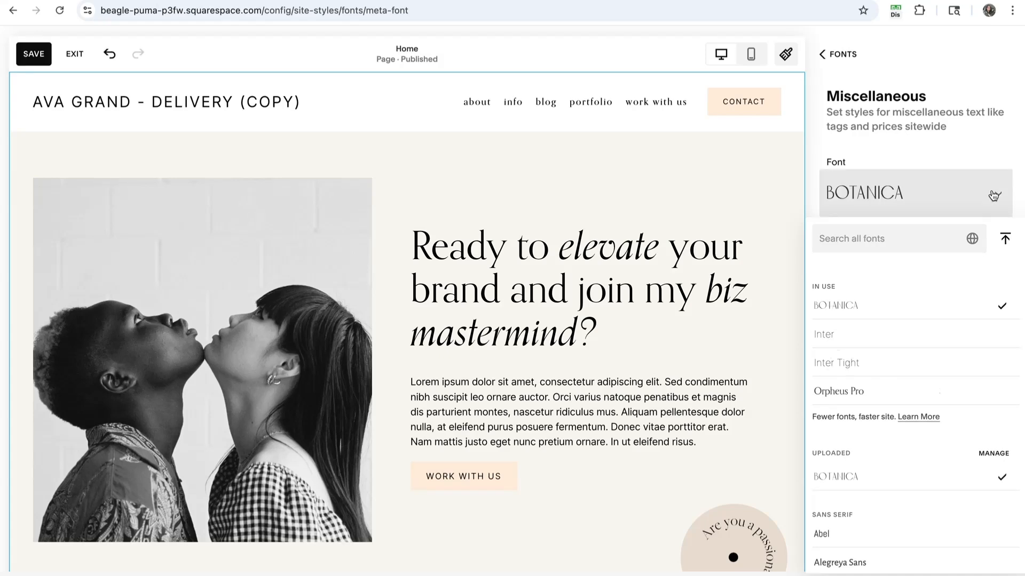
left_click(960, 149)
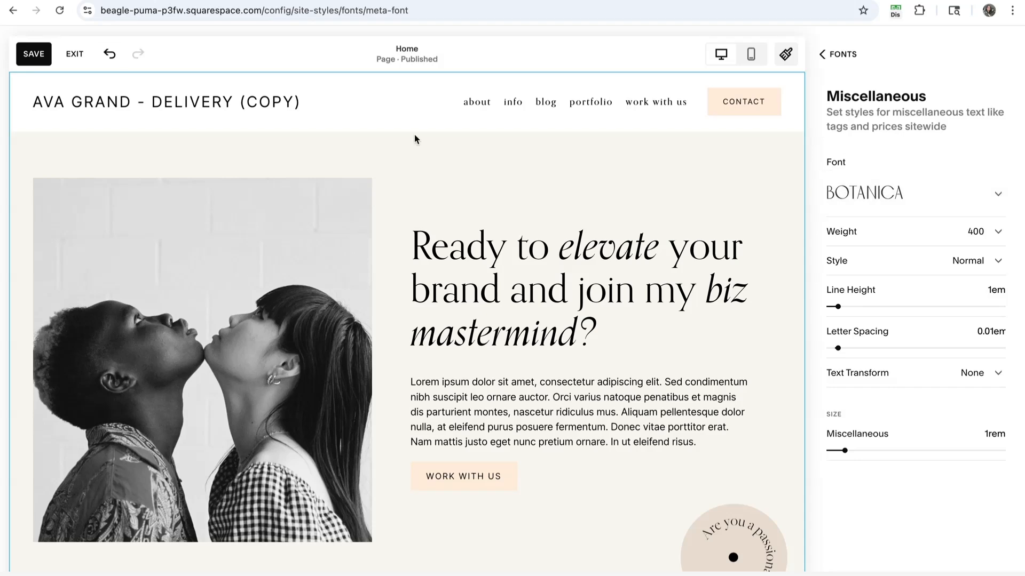
left_click(34, 56)
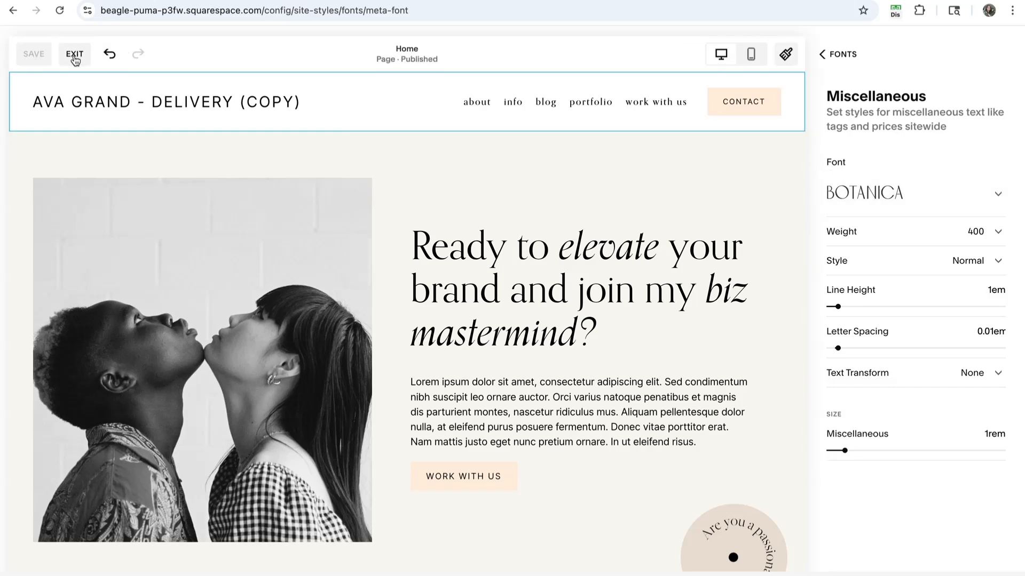
left_click(76, 58)
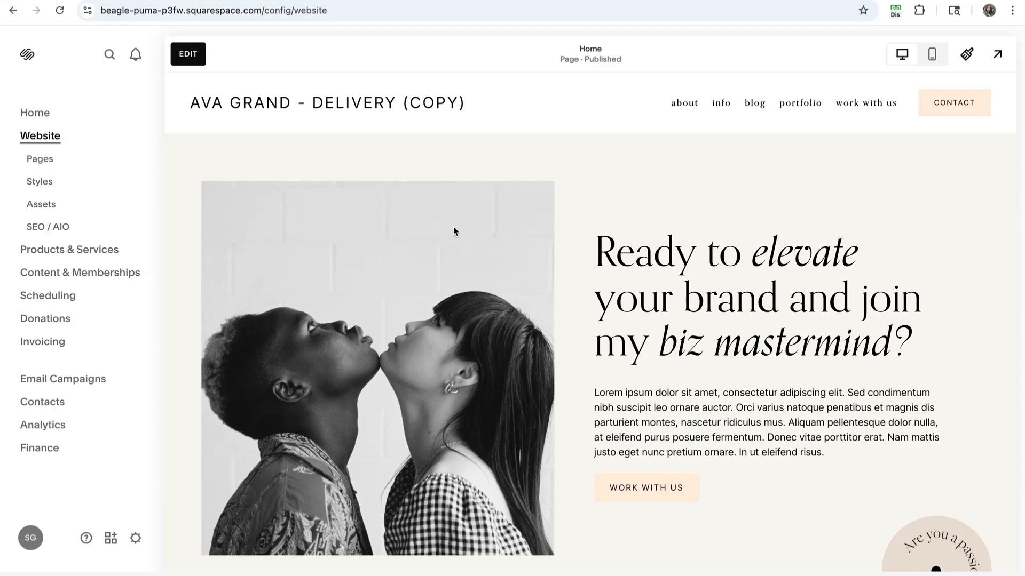
- Search the site settings for "custom css" and open the Custom CSS editor
key("slash")
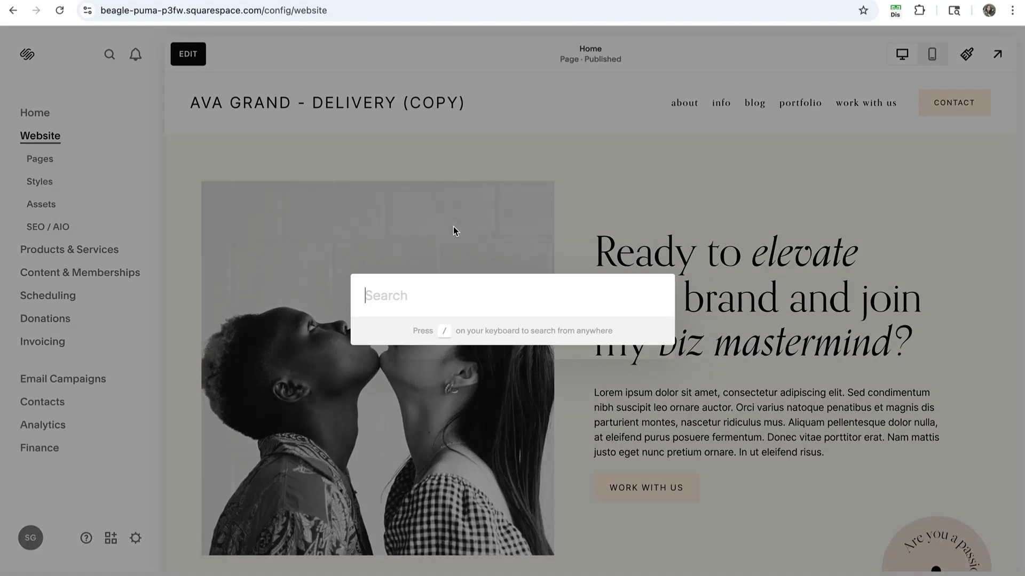
type("cus")
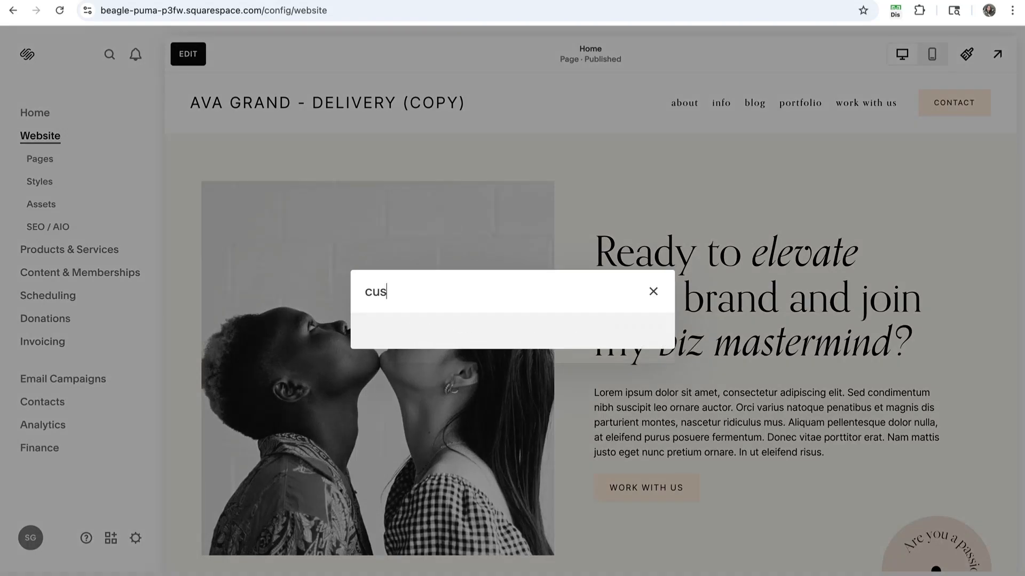
type("tom css")
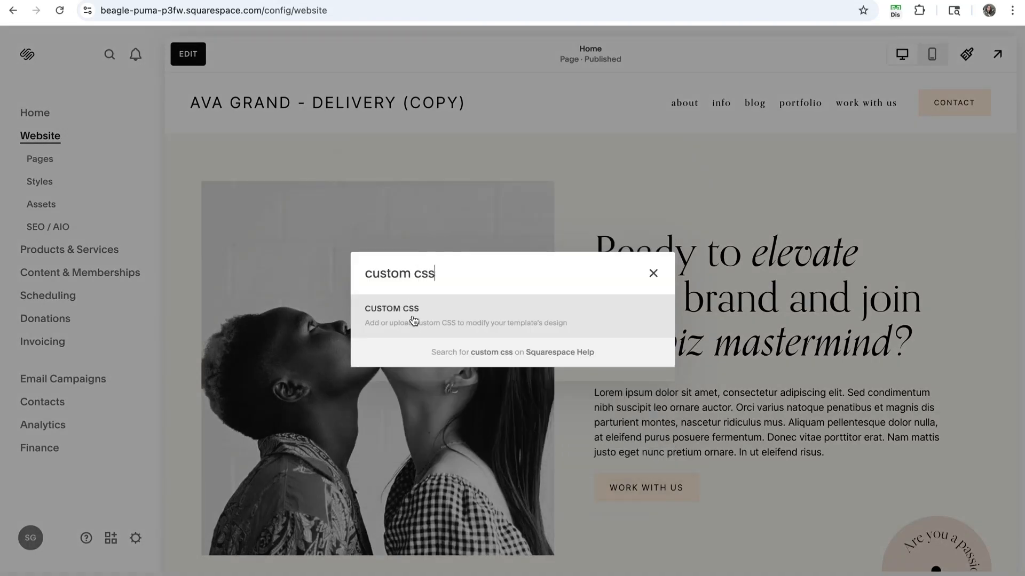
left_click(414, 320)
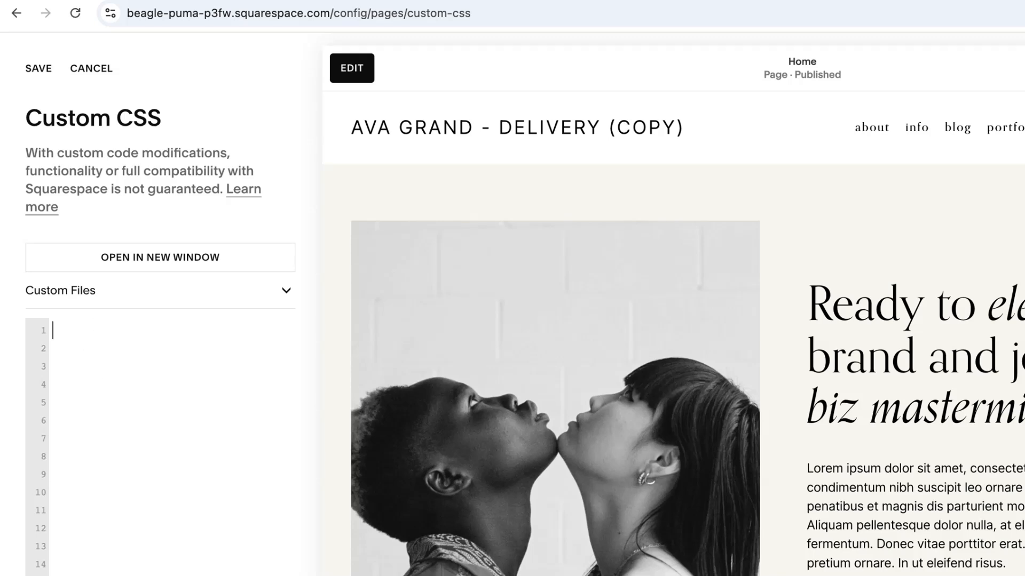
- Add the CSS rule h1 { font-family: var(--meta-font-font-family) !important; } at the start of the code
key("super+Tab")
left_click(94, 389)
type("h1 { font-family: var(--meta-font-font-family) !important; }")
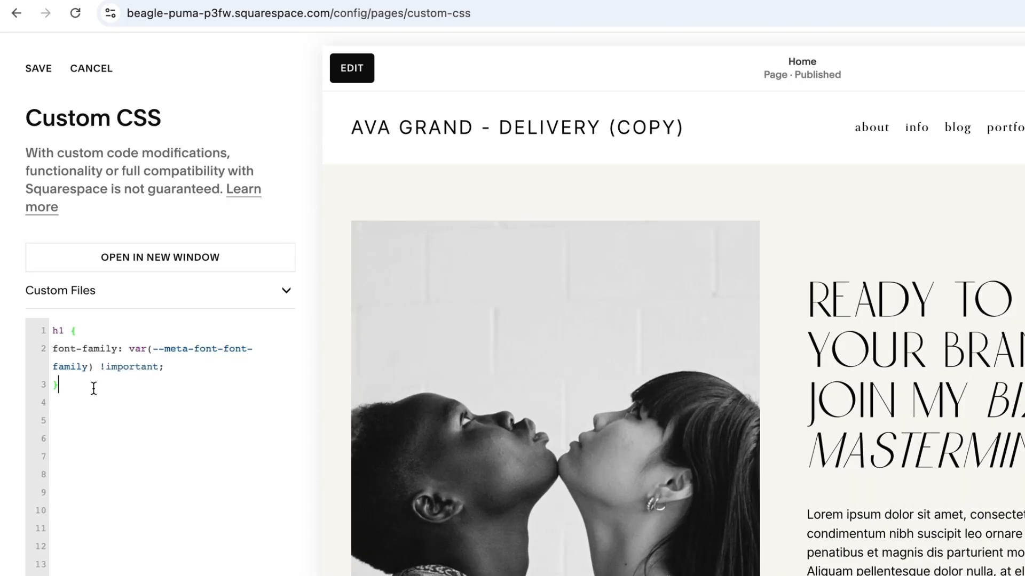
- Examine the rule's h1 selector and meta font variable, and compare the home page's main heading with the headings further down
double_click(181, 348)
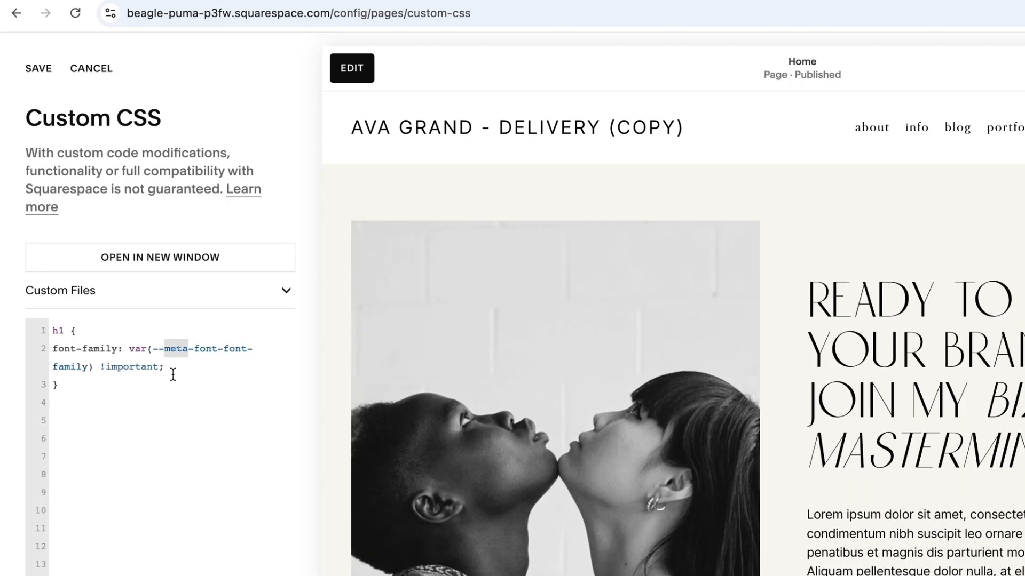
left_click_drag(128, 388, 55, 332)
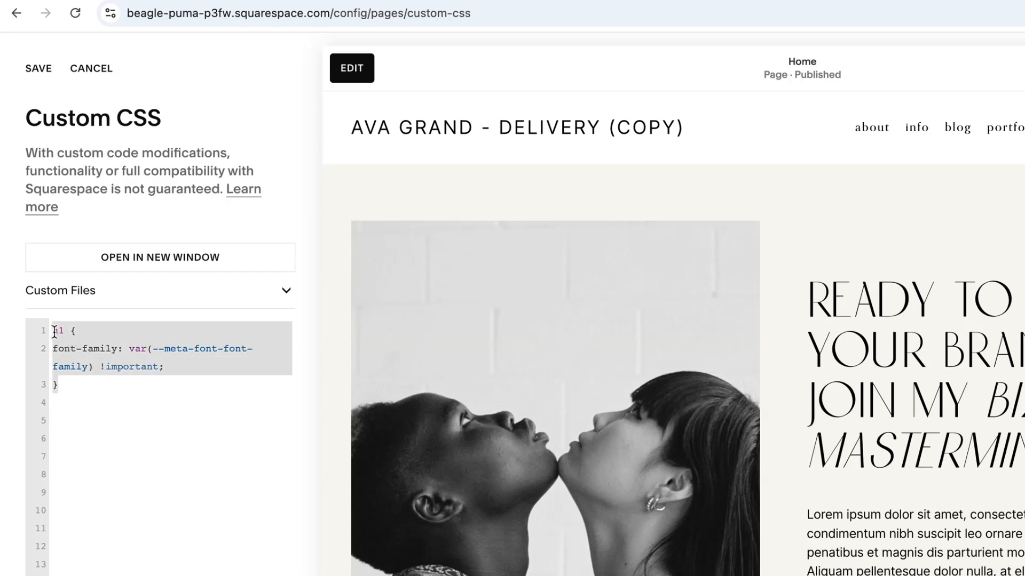
left_click(84, 404)
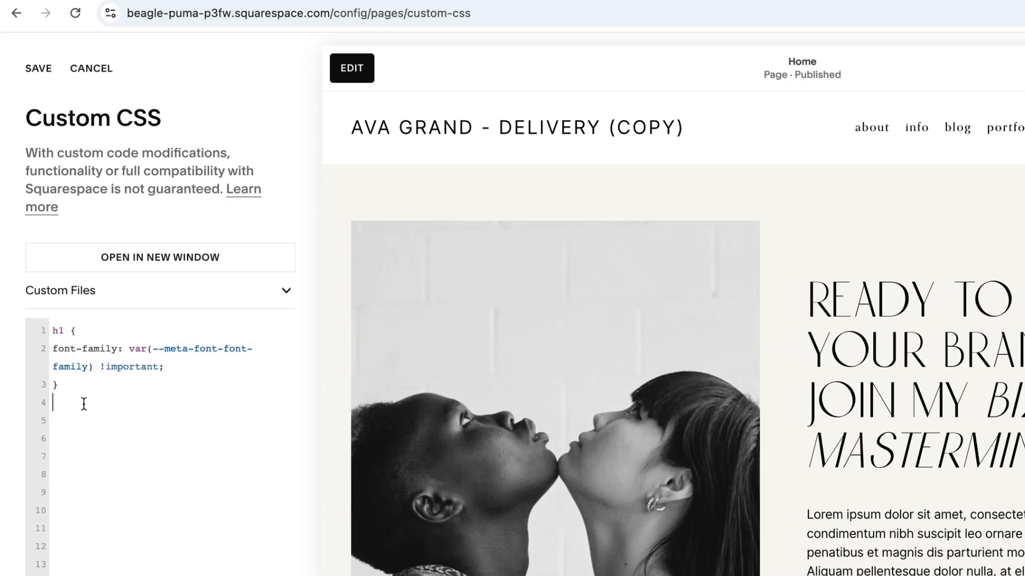
double_click(66, 330)
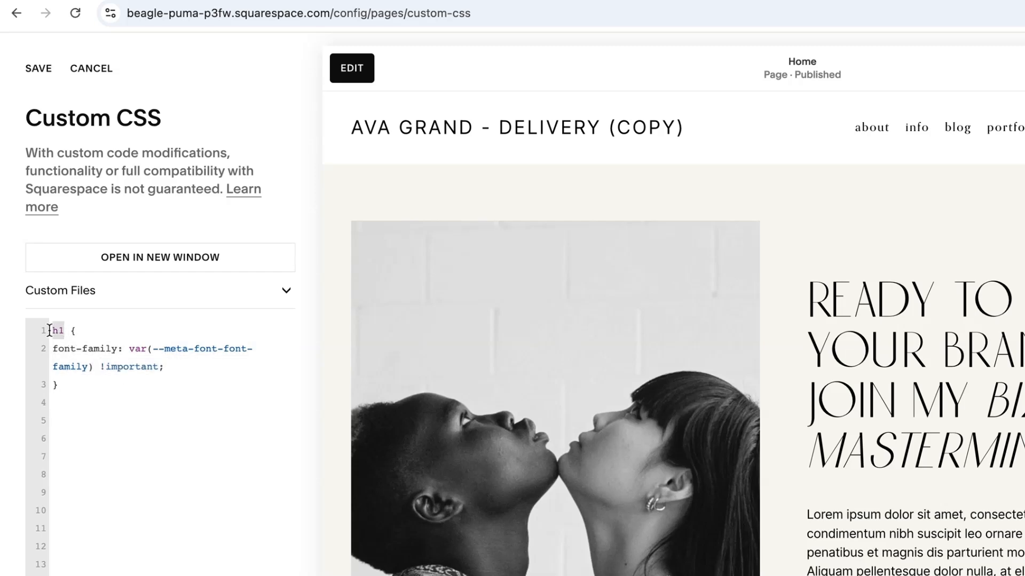
left_click(169, 369)
triple_click(853, 313)
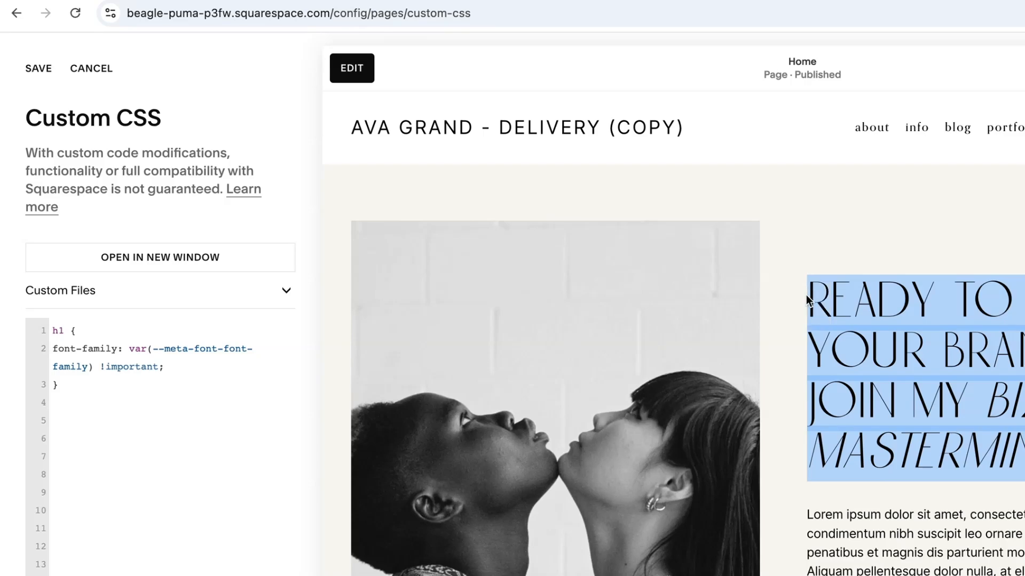
left_click(666, 402)
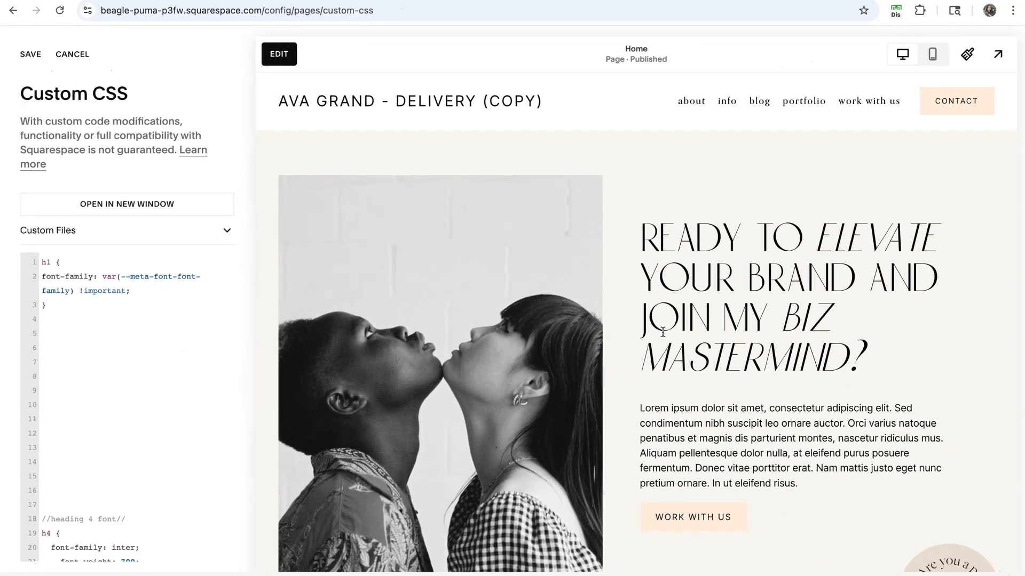
scroll(537, 318, "down", 7)
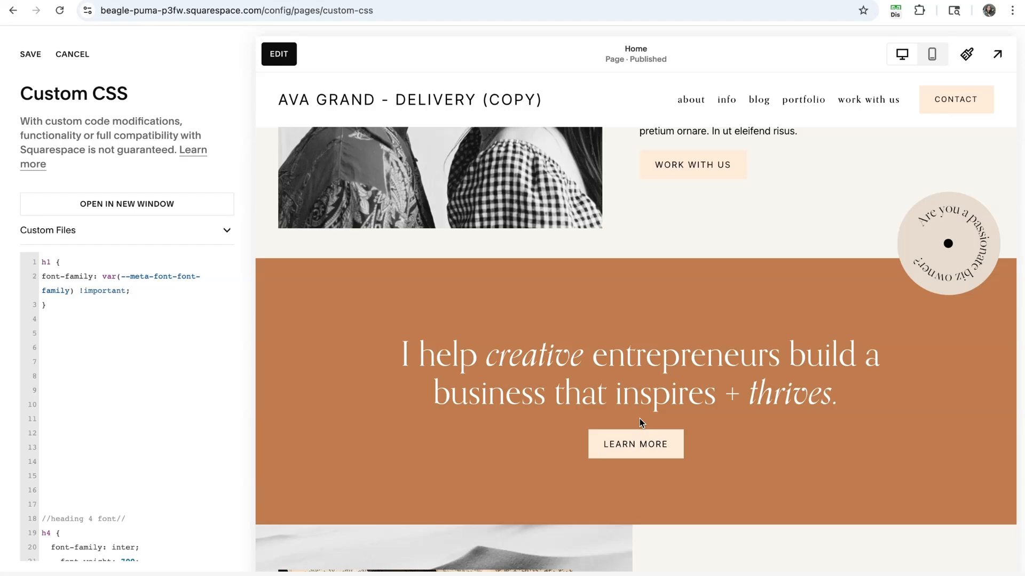
scroll(670, 419, "down", 4)
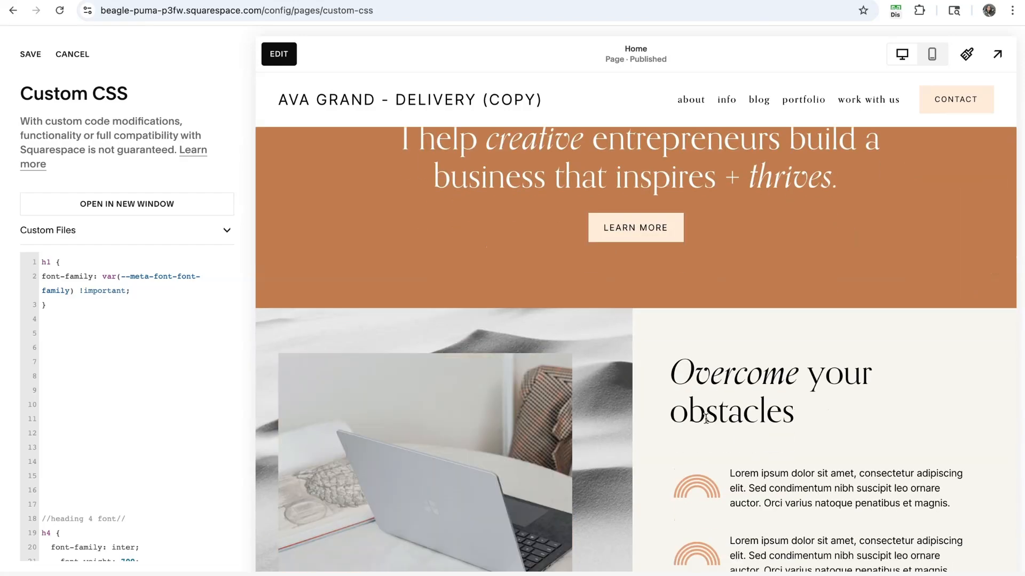
scroll(707, 418, "down", 7)
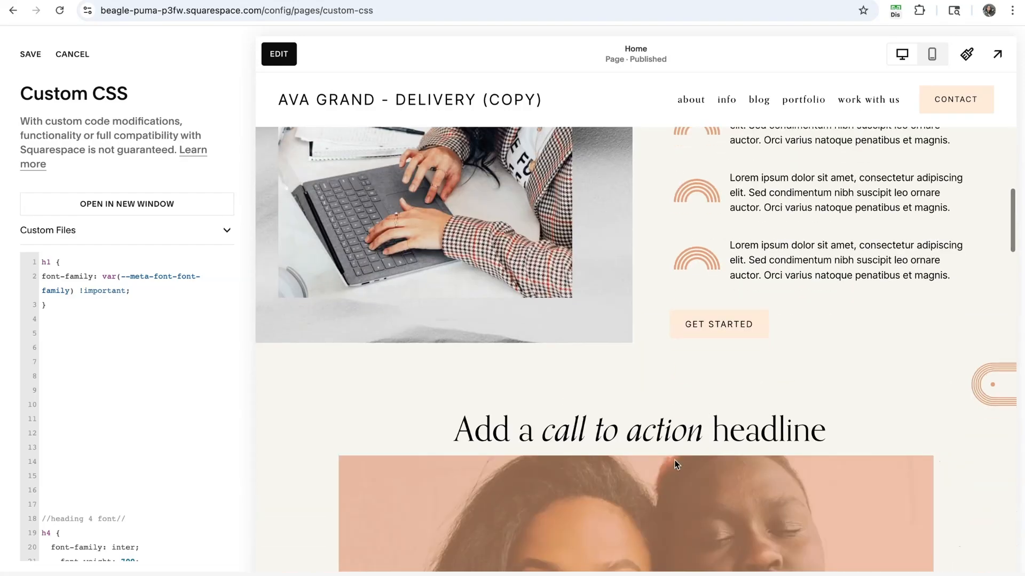
- Try the meta font rule on h2 instead of h1, comparing the main heading with the section headings further down the home page
scroll(677, 451, "up", 15)
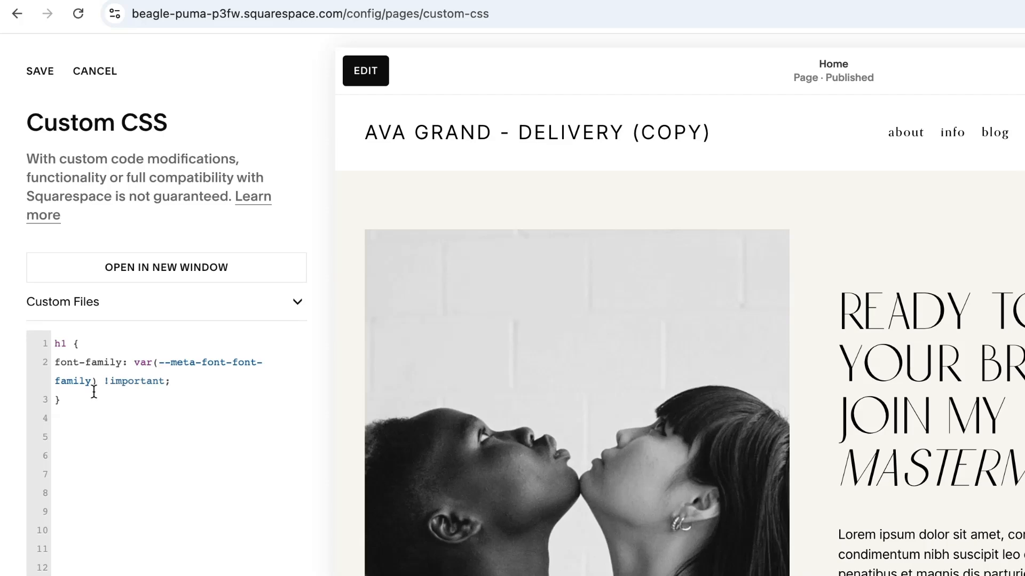
double_click(63, 344)
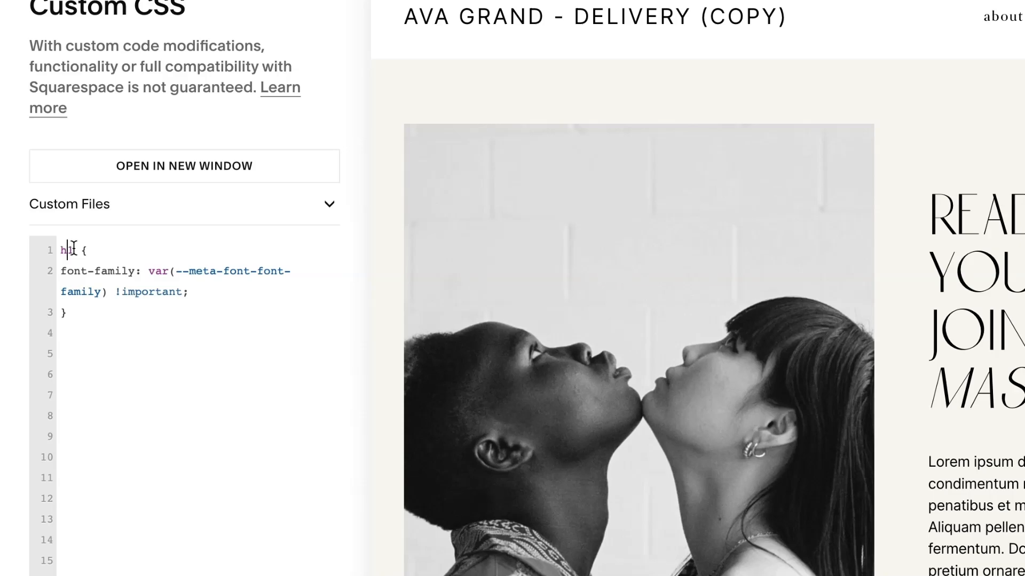
key("BackSpace")
type("2")
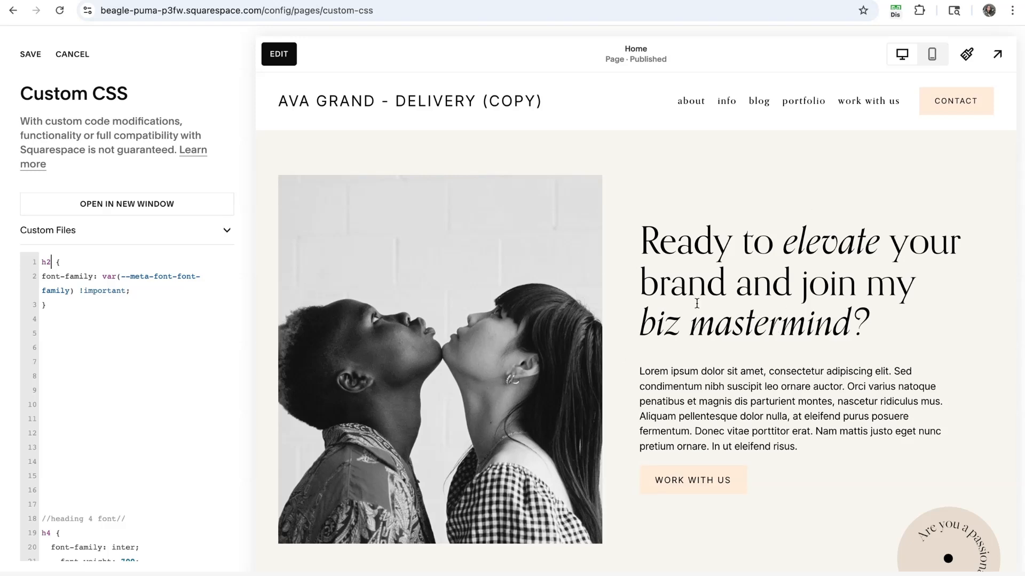
scroll(697, 304, "down", 6)
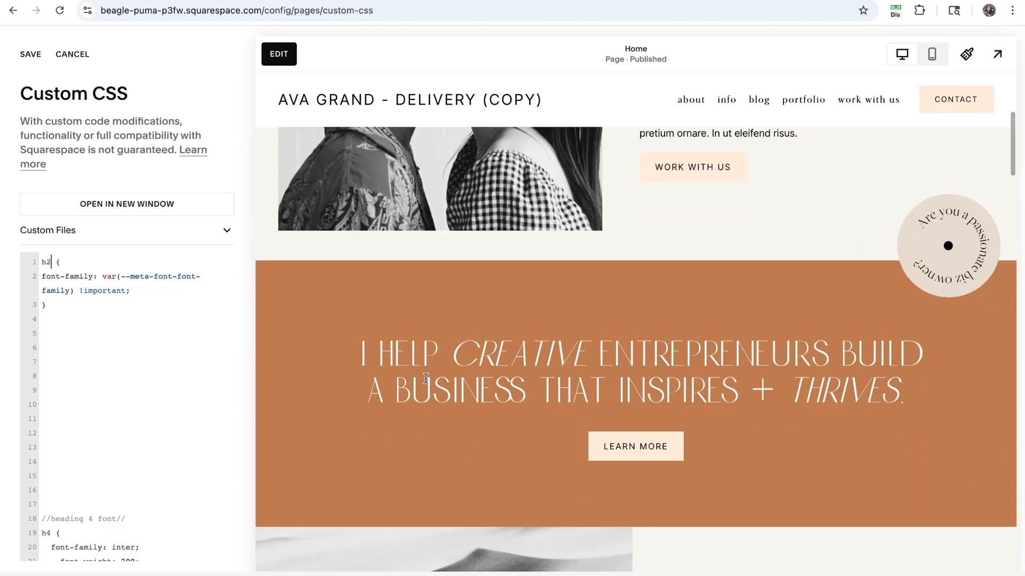
scroll(627, 340, "down", 5)
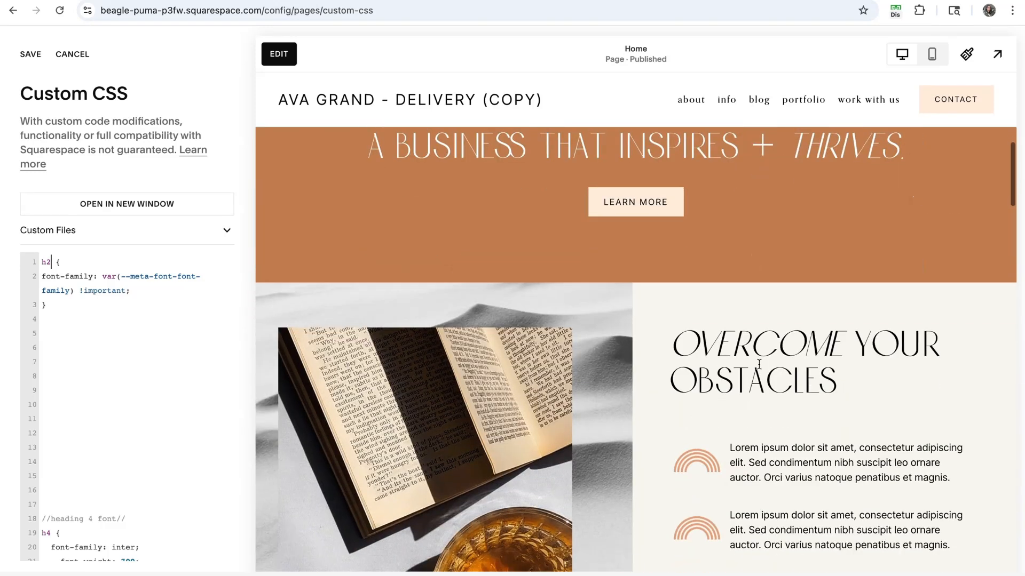
scroll(495, 372, "up", 8)
scroll(626, 472, "up", 3)
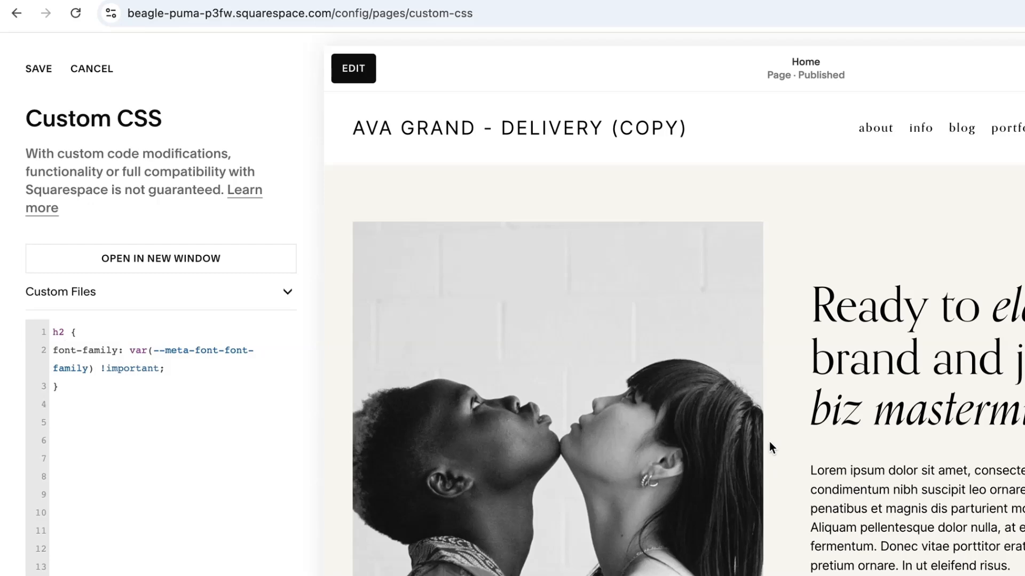
scroll(769, 447, "down", 5)
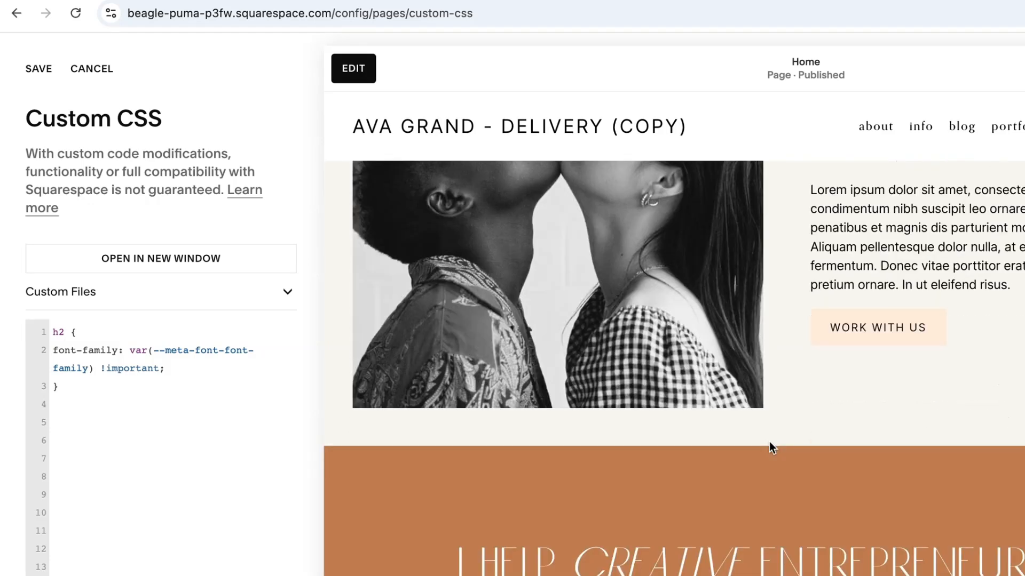
scroll(770, 442, "up", 4)
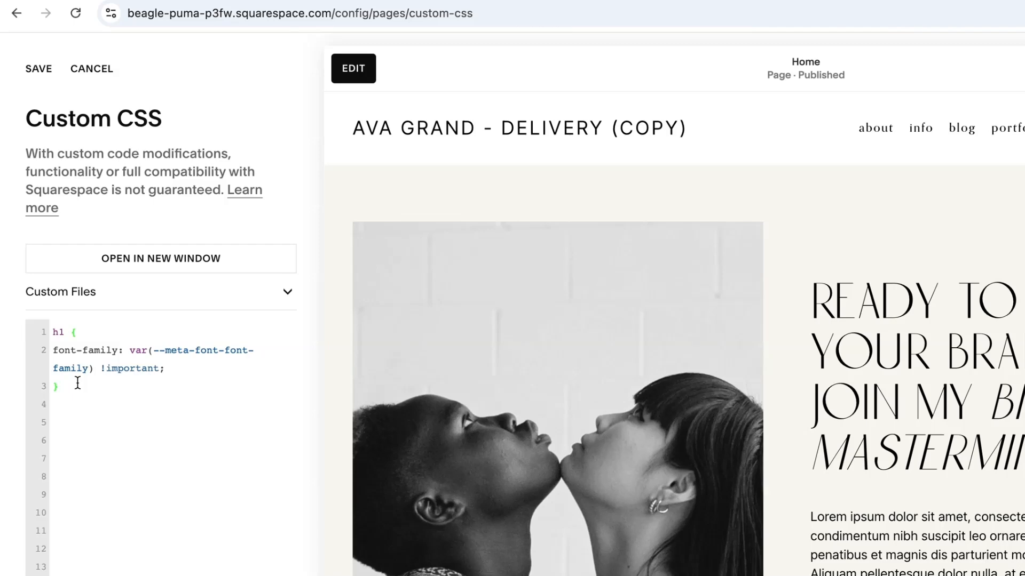
- Check the h1 selector in the rule against the headings at the start and further down the home page
left_click(78, 383)
double_click(58, 333)
left_click(106, 392)
scroll(955, 410, "down", 1)
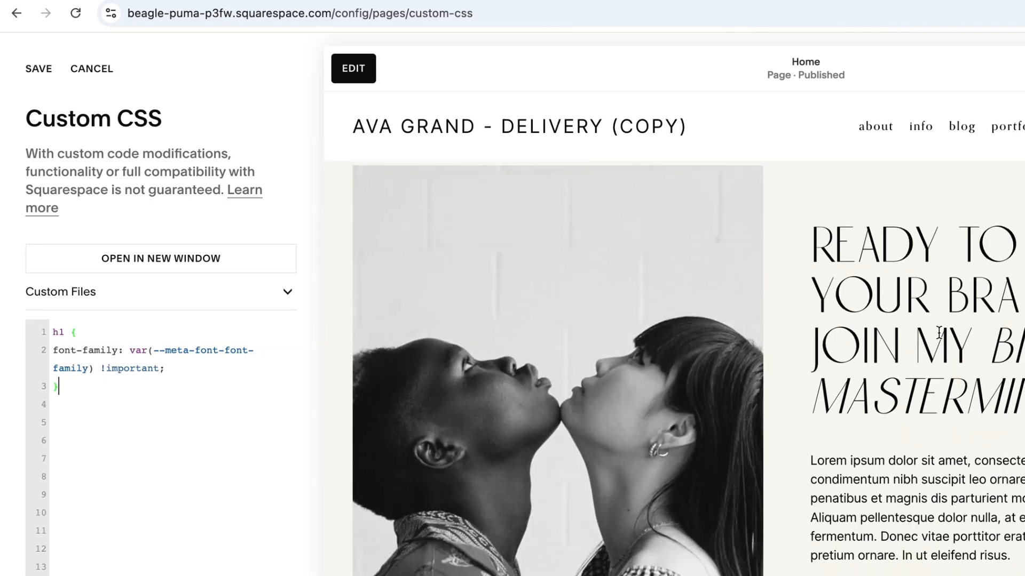
scroll(942, 341, "down", 6)
scroll(888, 453, "up", 7)
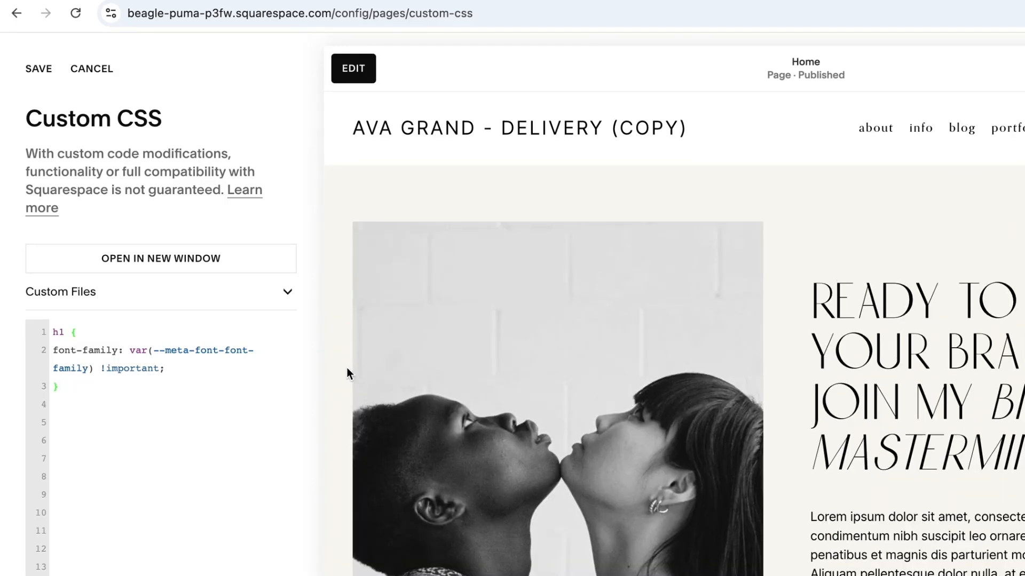
- Add a second h1 rule with font-weight 700, font-size 16px, font-style italic, text-transform lowercase, letter-spacing 0.5em and line-height 1.5em
scroll(54, 448, "down", 1)
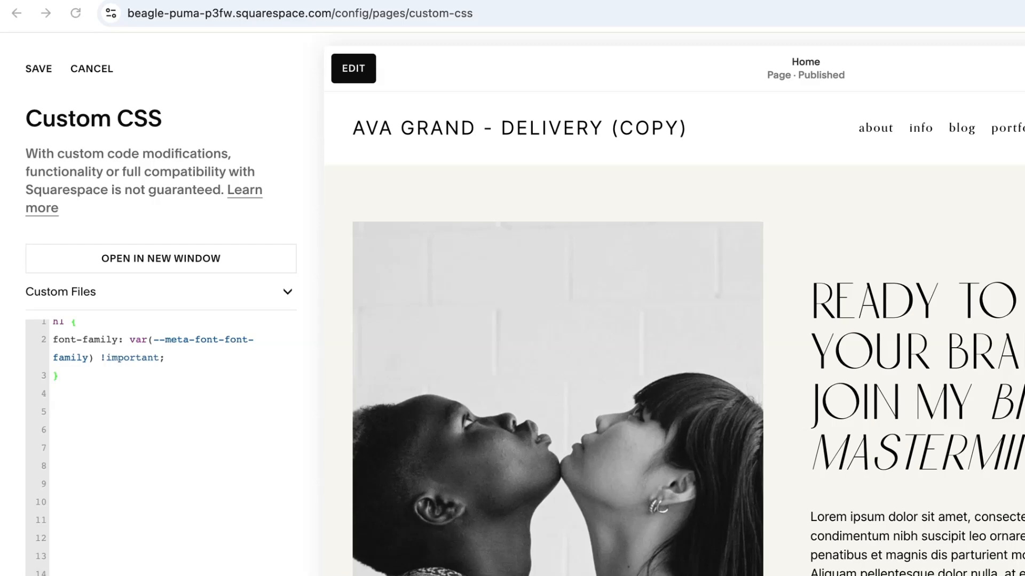
left_click(68, 414)
type("h1 {   font-weight: 700;   font-size: 16px;   font-style: italic;   text-transform: lowercase;   letter-spacing: 0.5em;   line-height: 1.5em; }")
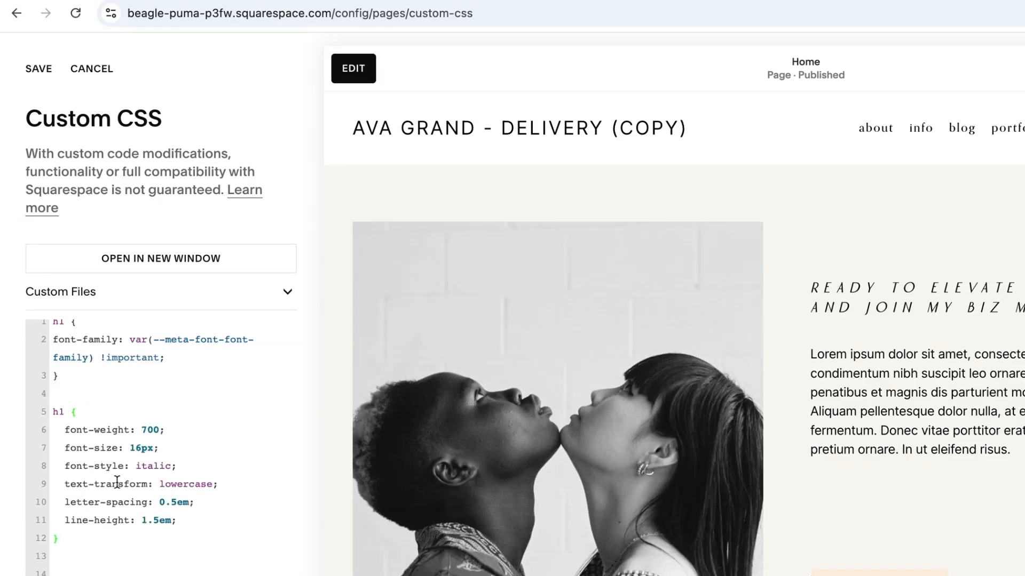
left_click_drag(1019, 309, 799, 291)
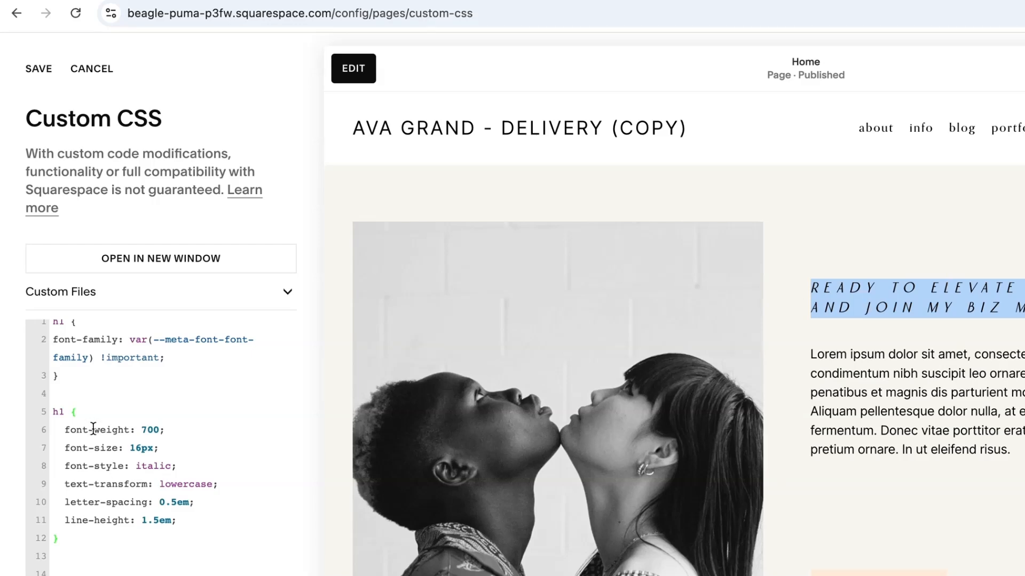
left_click(89, 448)
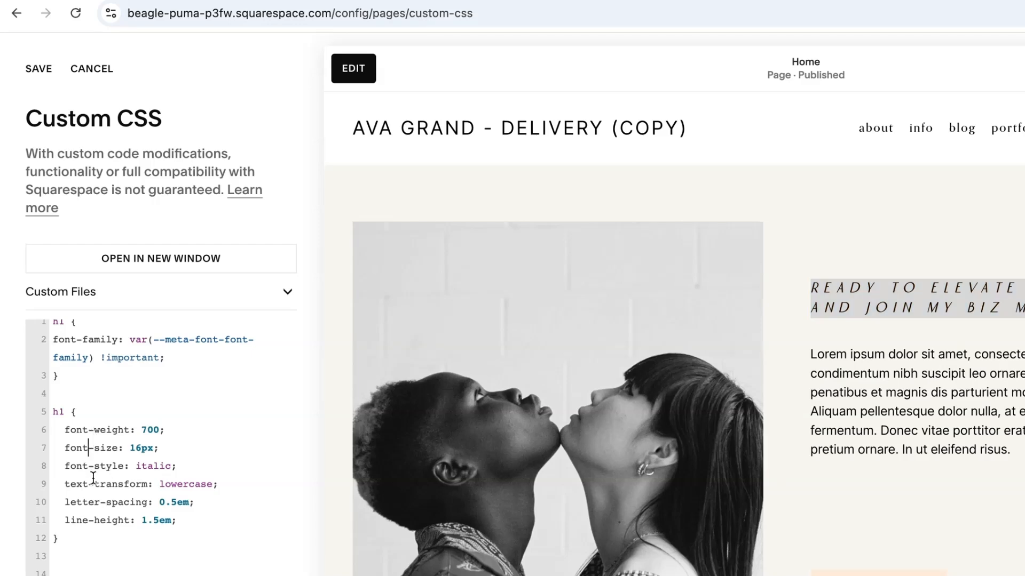
- Set the second h1 rule's font-weight to 400, font-size to 50px, font-style to none, letter-spacing to 0em and line-height to 1.1em
left_click_drag(141, 447, 118, 448)
left_click(137, 448)
key("BackSpace")
key("Delete")
type("40")
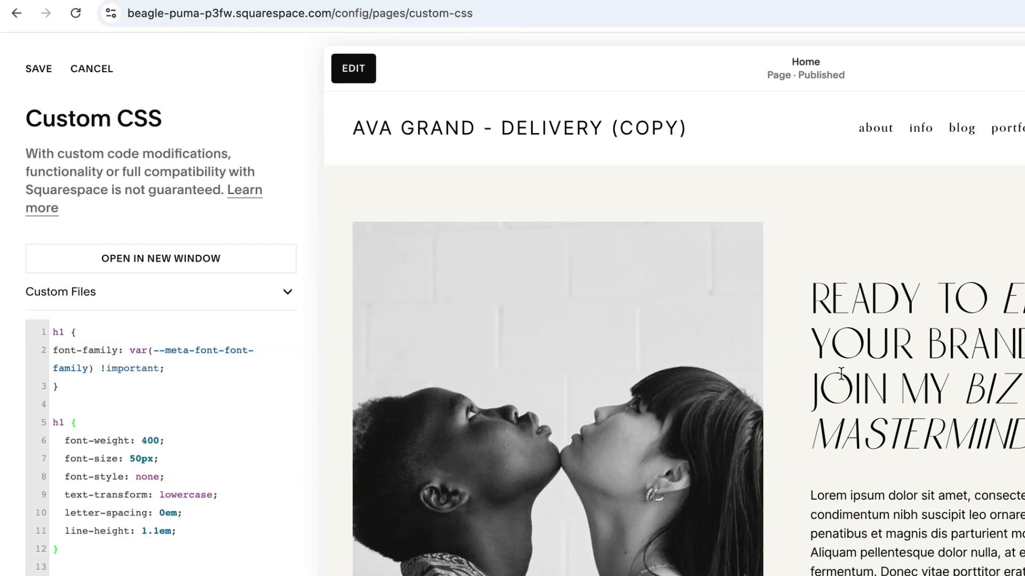
- Compare the restyled main heading with the section headings on the home page and save the Custom CSS
scroll(880, 382, "down", 8)
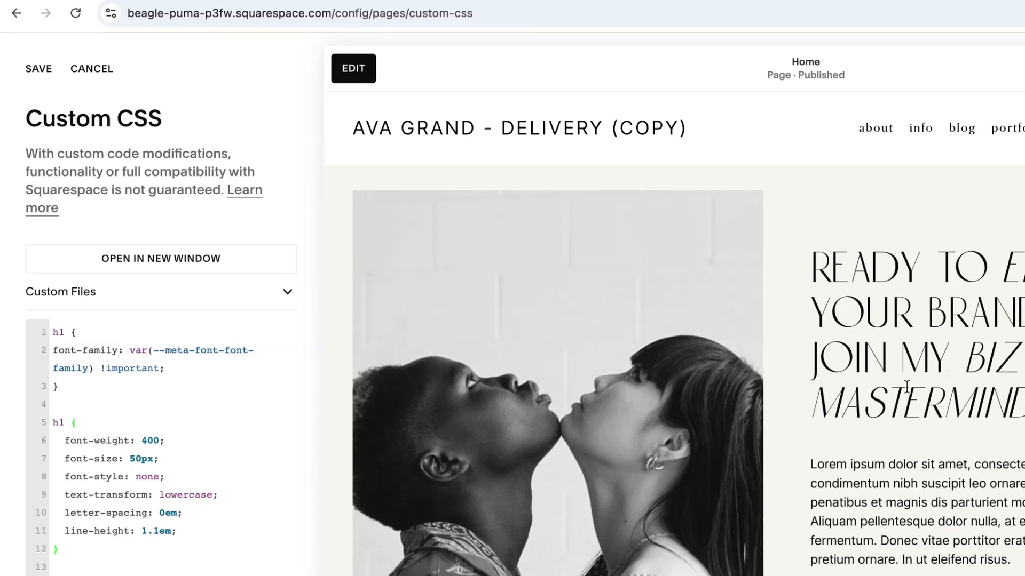
scroll(878, 539, "down", 8)
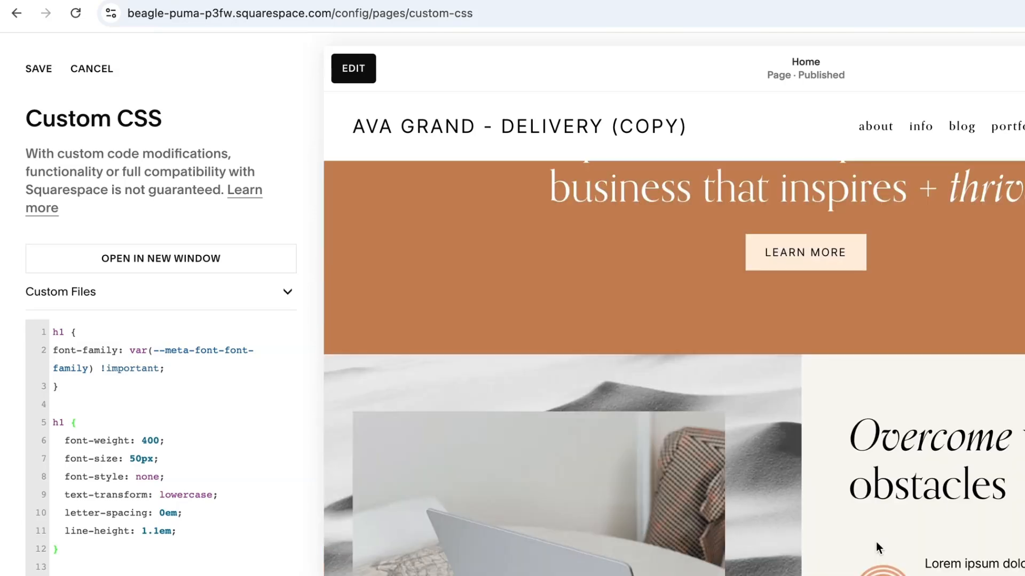
scroll(918, 553, "up", 10)
scroll(923, 555, "up", 5)
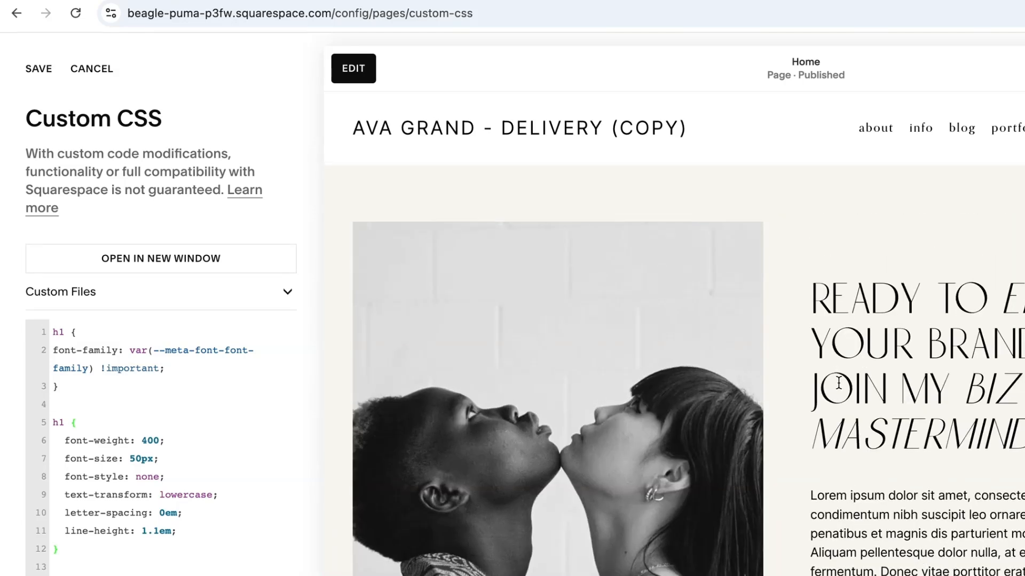
left_click(126, 425)
left_click(42, 72)
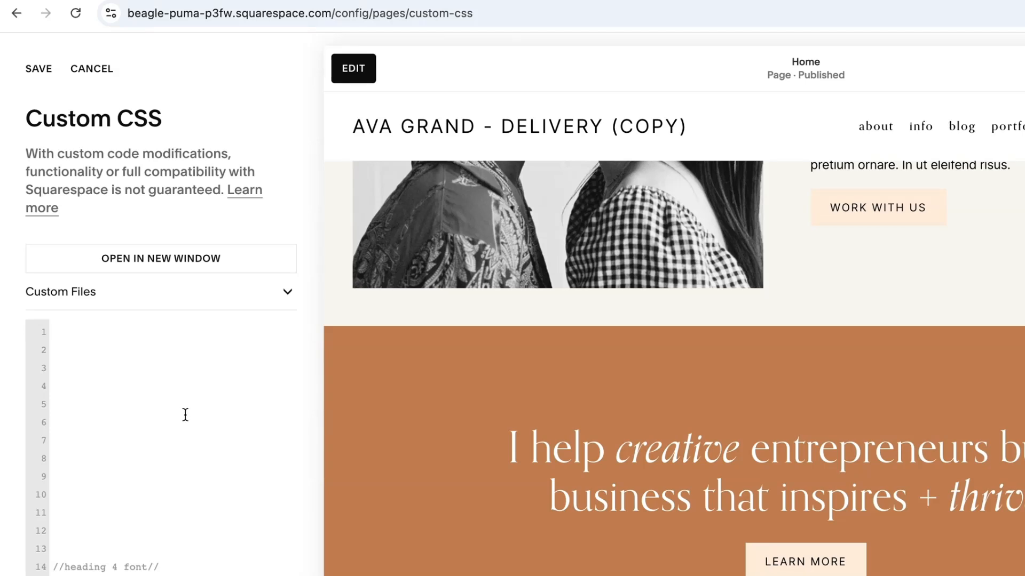
- Add the rule h5 { font-family: var(--meta-font-font-family) !important; } at the start of the emptied Custom CSS
key("super+Tab")
left_click(146, 326)
type("h1 { font-family: var(--meta-font-font-family) !important; }")
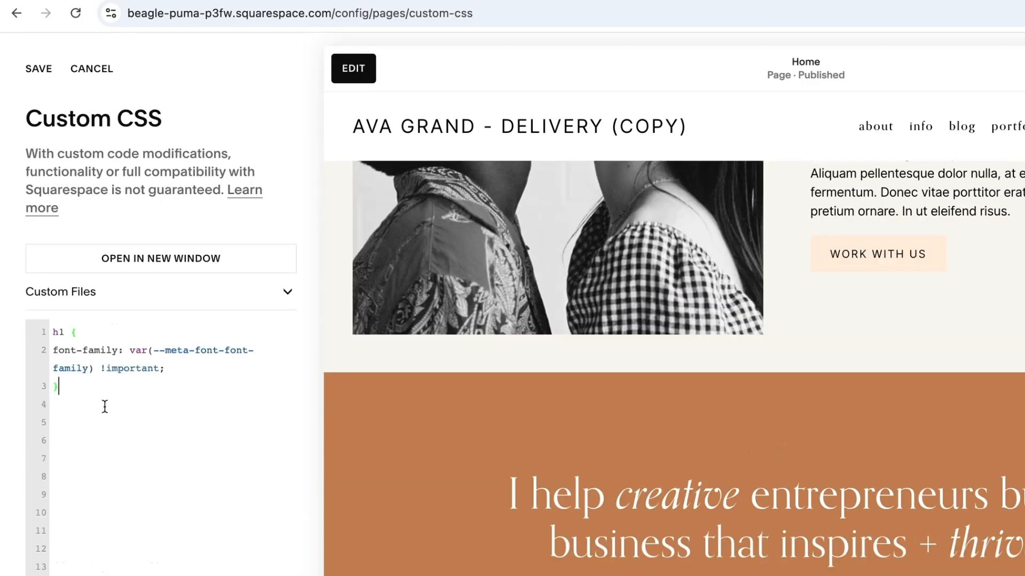
left_click(64, 333)
key("BackSpace")
type("5")
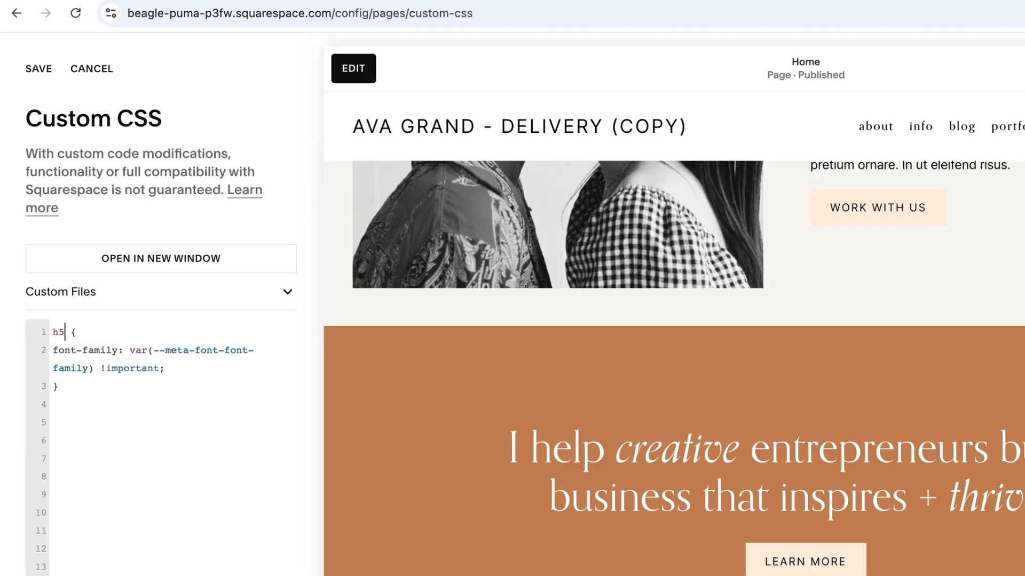
- Review the h5 selector and its full rule, and save the Custom CSS
left_click(144, 383)
double_click(57, 330)
left_click(66, 402)
left_click(105, 390)
left_click_drag(104, 390, 41, 333)
left_click(95, 394)
left_click(38, 68)
- Open the home page for editing and add a Code block to the orange "I help creative entrepreneurs" section
left_click(360, 75)
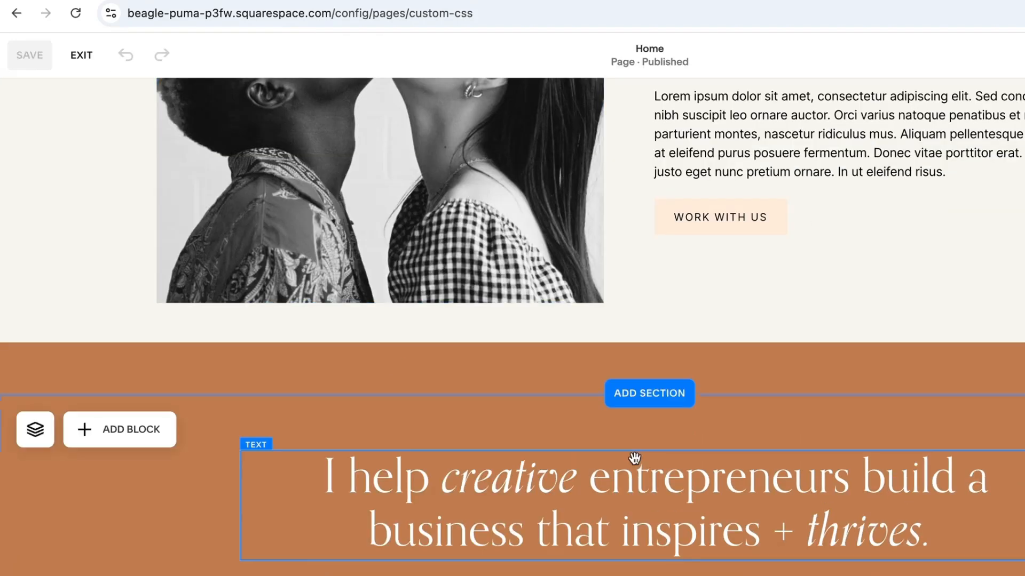
scroll(507, 453, "down", 2)
scroll(522, 540, "down", 1)
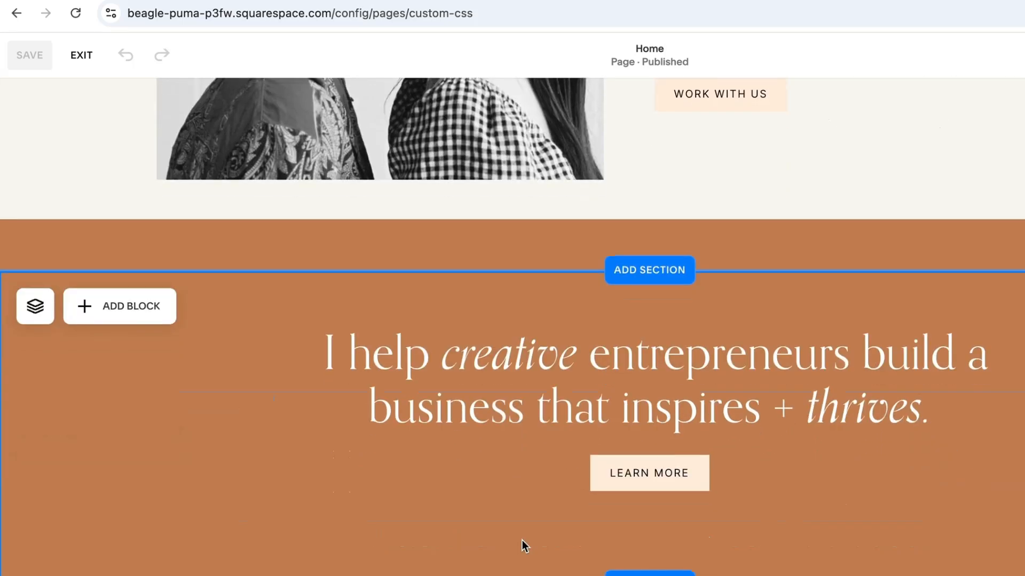
scroll(522, 540, "down", 1)
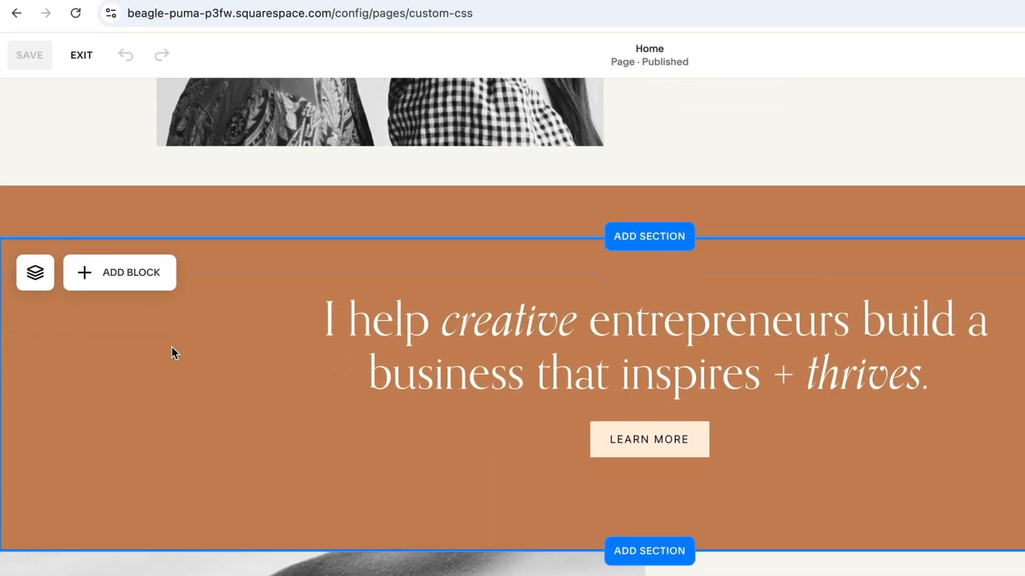
left_click(121, 281)
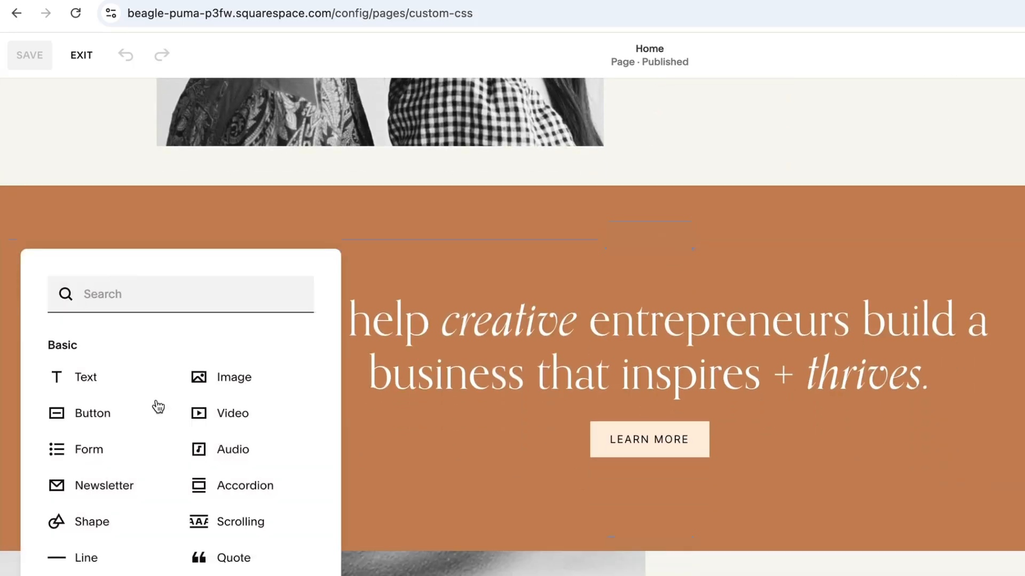
scroll(155, 407, "down", 1)
left_click(239, 510)
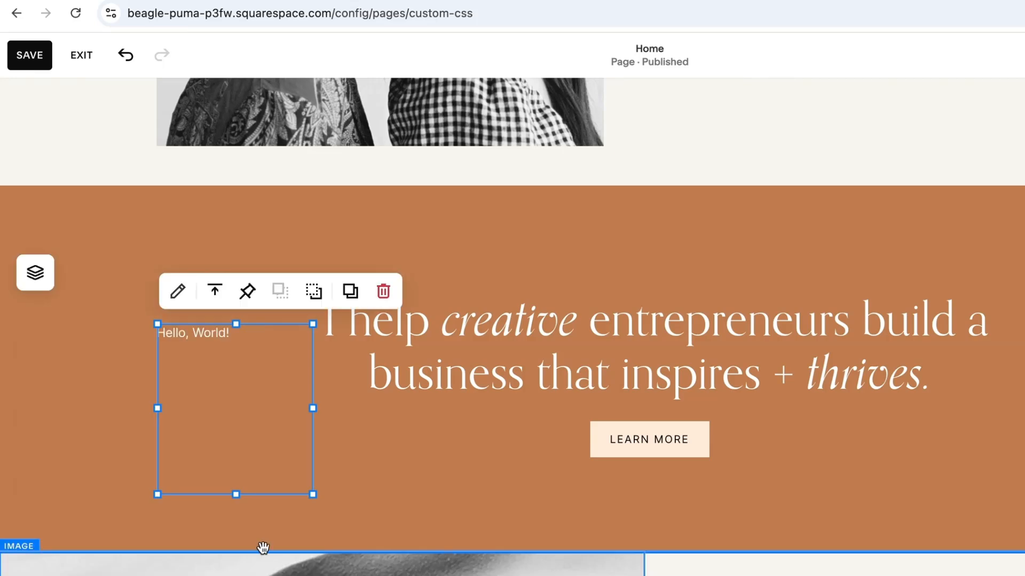
- Place the Code block below the Learn More button, widen it and centre it in the section
left_click_drag(406, 519, 665, 527)
left_click_drag(613, 506, 447, 505)
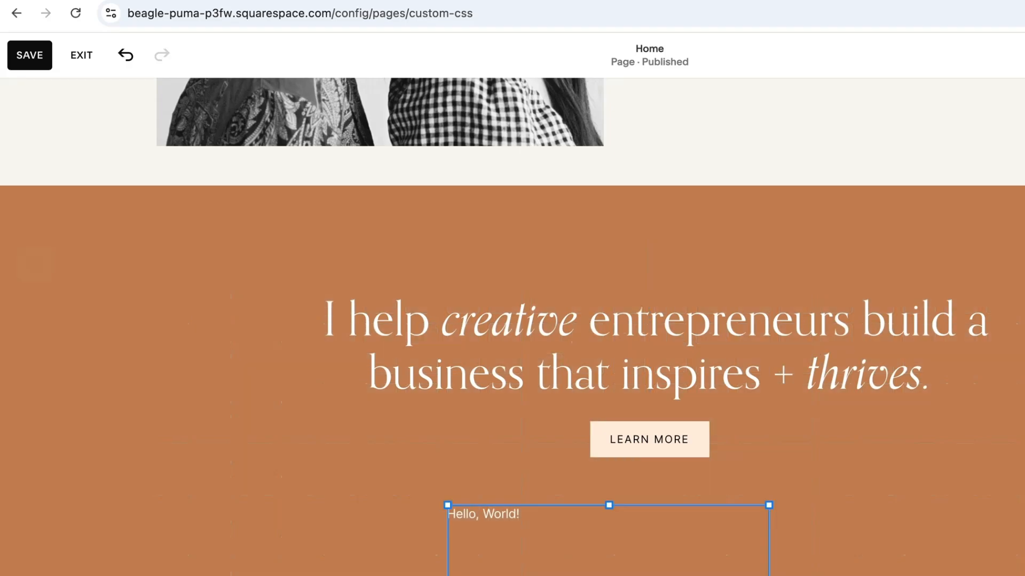
left_click_drag(768, 575, 851, 575)
left_click_drag(572, 565, 598, 566)
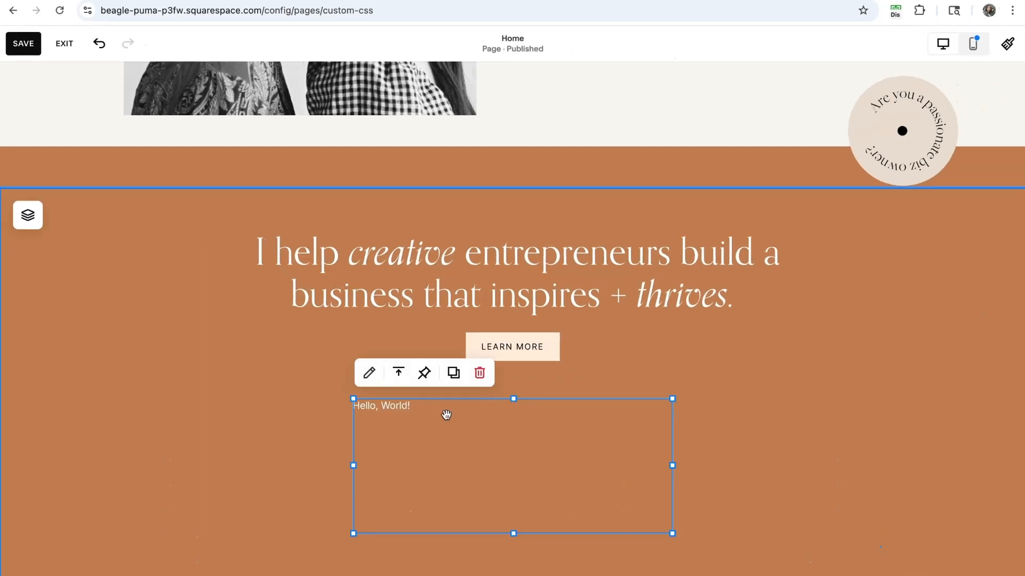
- Open the Code block's content and replace its sample HTML with <h5>Place your text right here<h5>
double_click(396, 415)
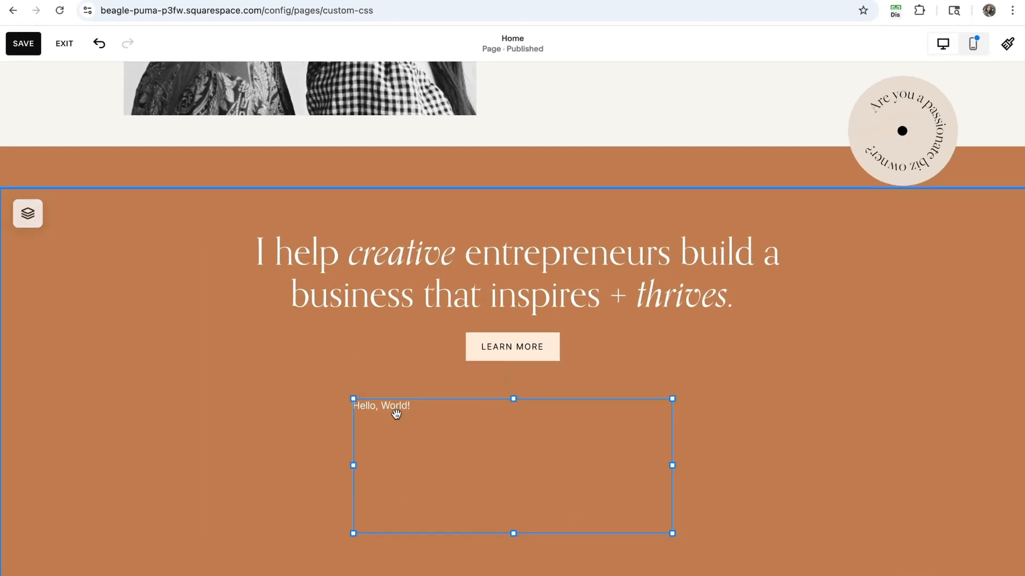
left_click_drag(739, 276, 694, 249)
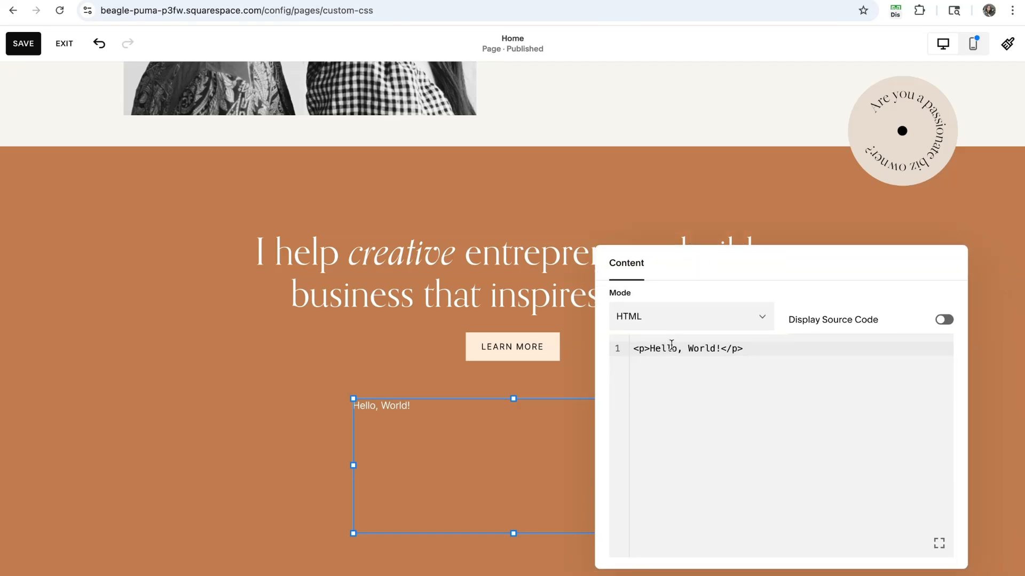
double_click(691, 349)
triple_click(691, 350)
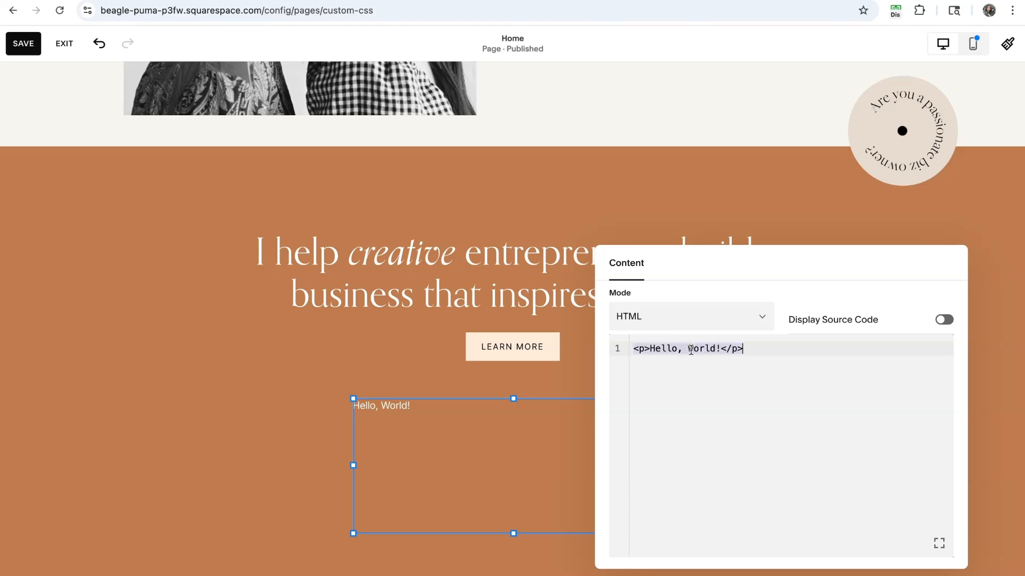
type("<h")
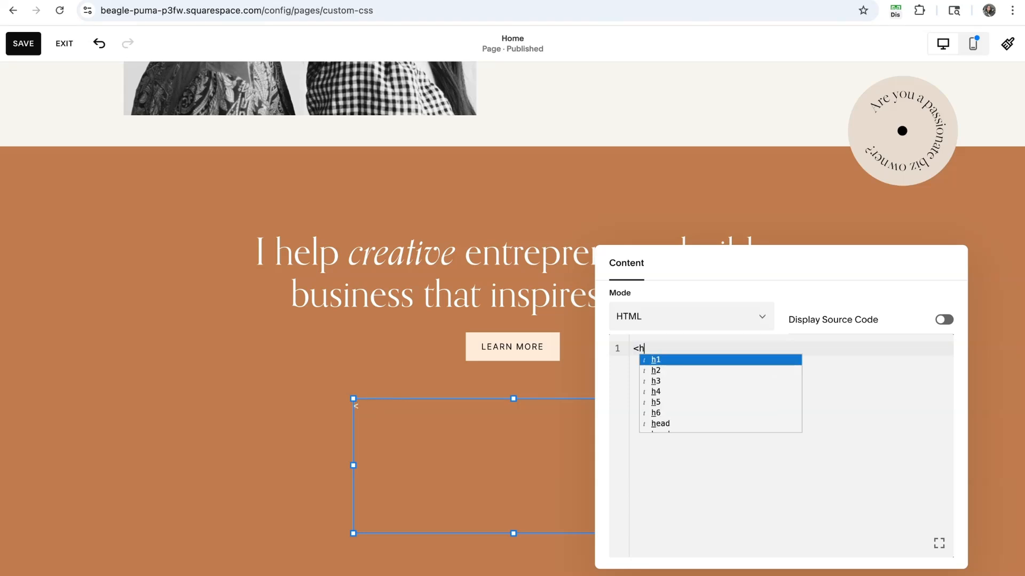
type("5>")
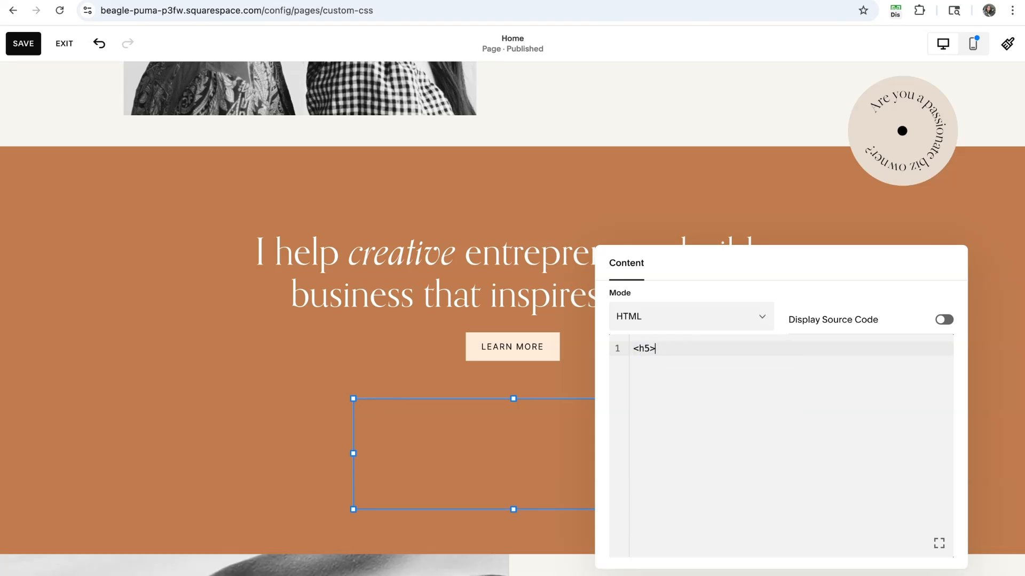
type("Place your text r")
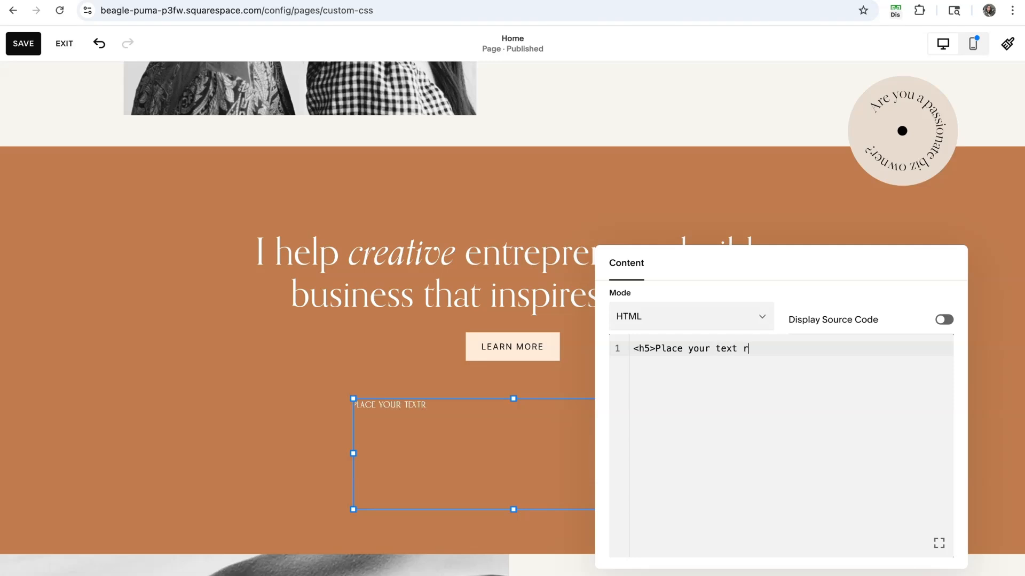
type("ight here<h5>")
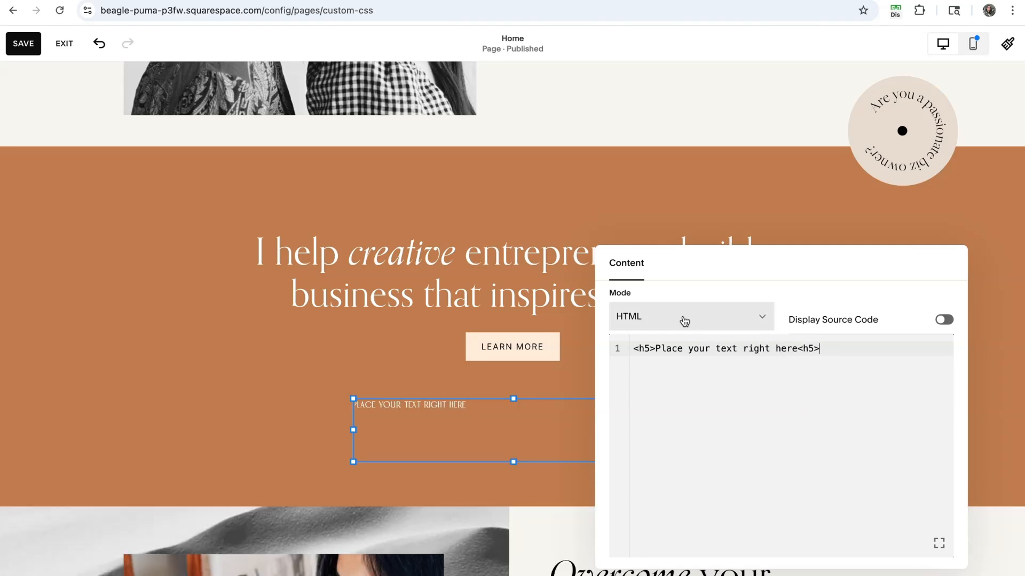
- Review the Code block's h5 text, close its content editor, save the home page and exit editing
triple_click(777, 346)
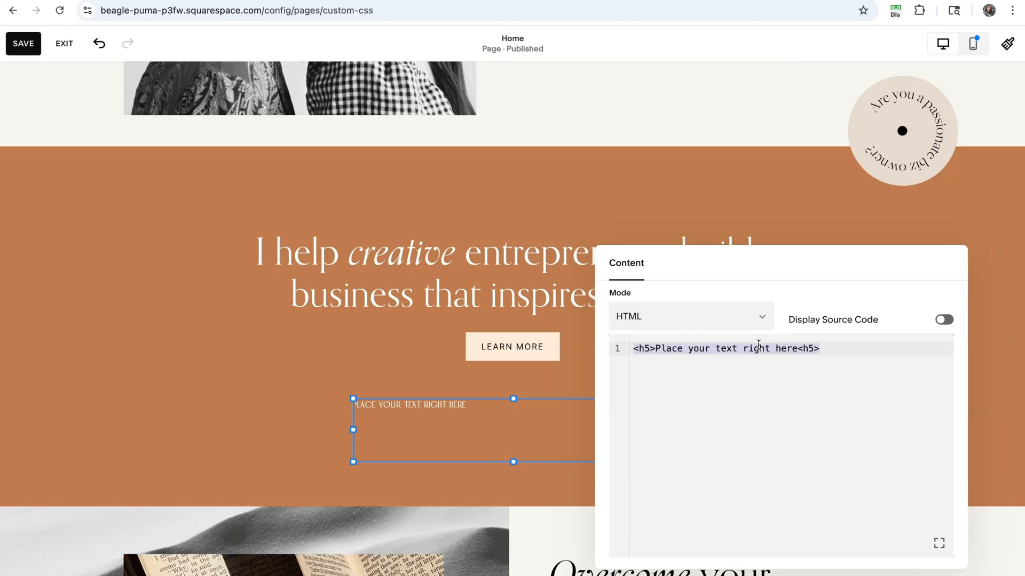
left_click(731, 348)
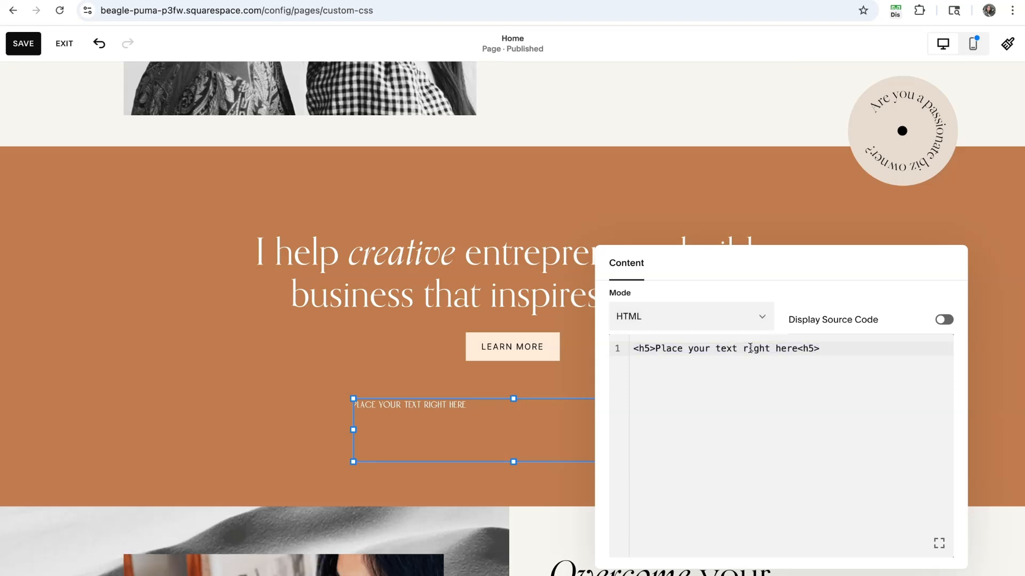
left_click(224, 373)
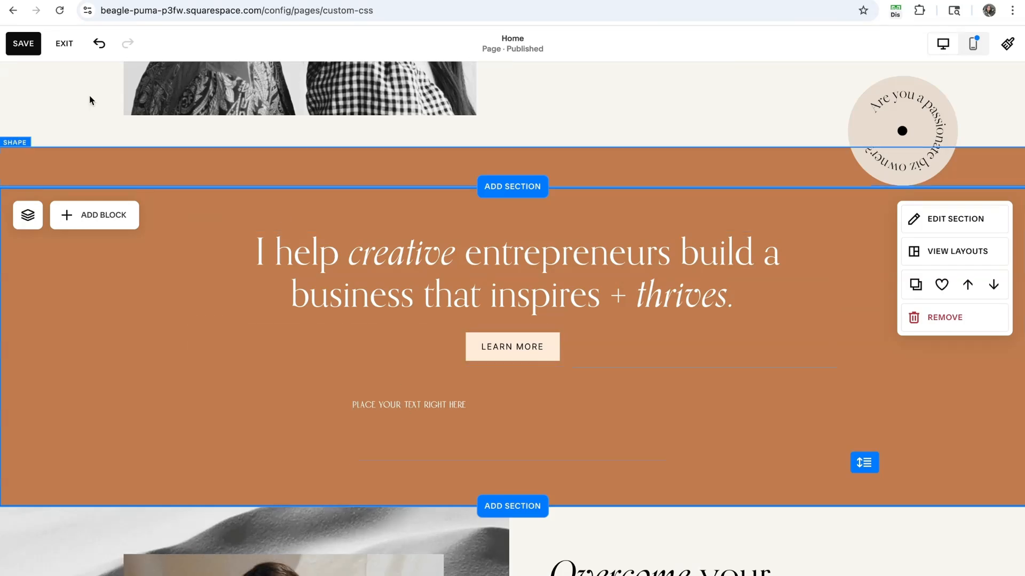
left_click(19, 42)
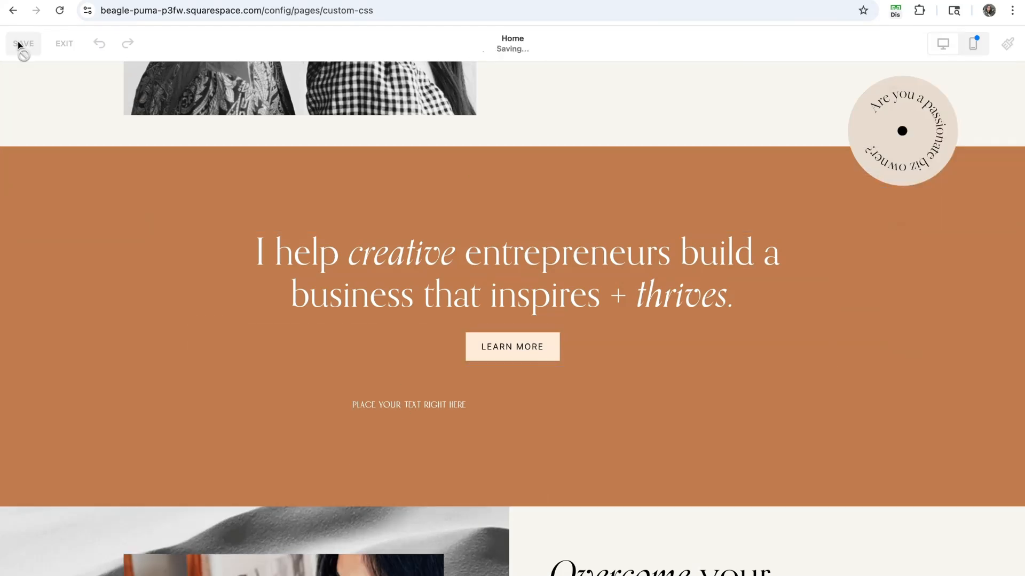
left_click(63, 45)
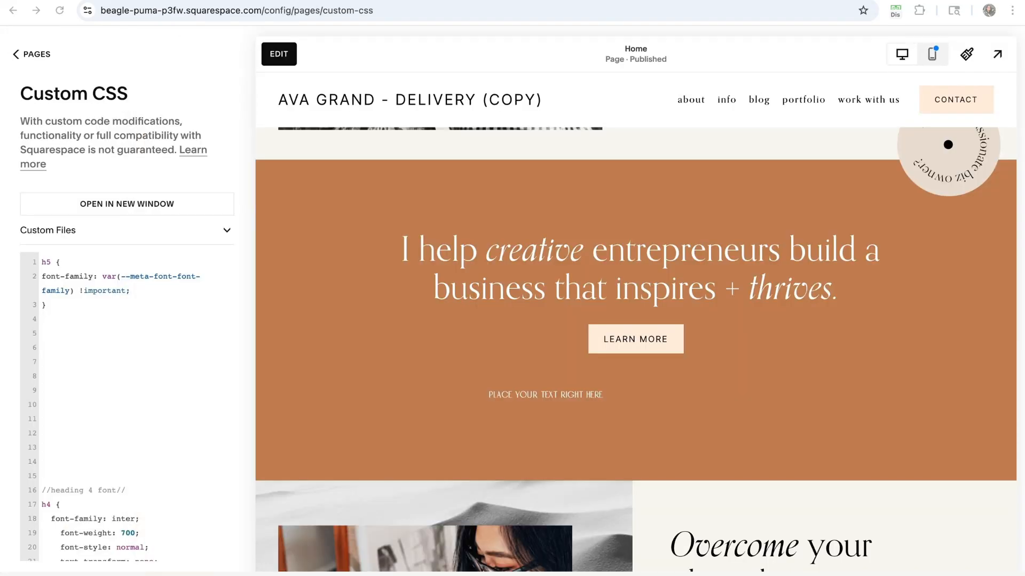
- Add a second h5 rule below the first: font-weight 700, font-size 16px, italic, lowercase, letter-spacing 0.5em and line-height 1.5em
left_click(59, 335)
type("h1 {   font-weight: 700;   font-size: 16px;   font-style: italic;   text-transform: lowercase;   letter-spacing: 0.5em;   line-height: 1.5em; }")
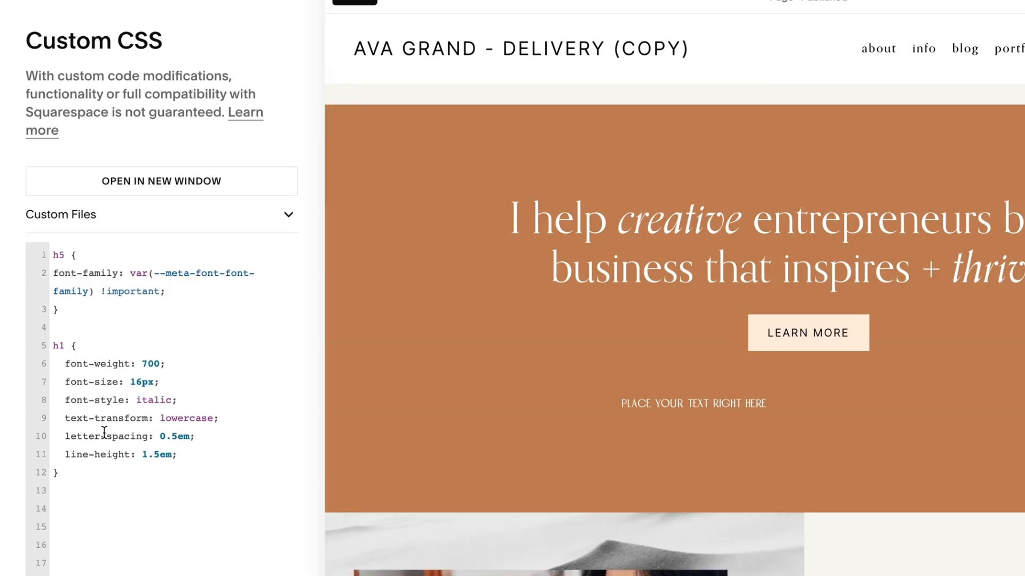
left_click_drag(65, 347, 60, 346)
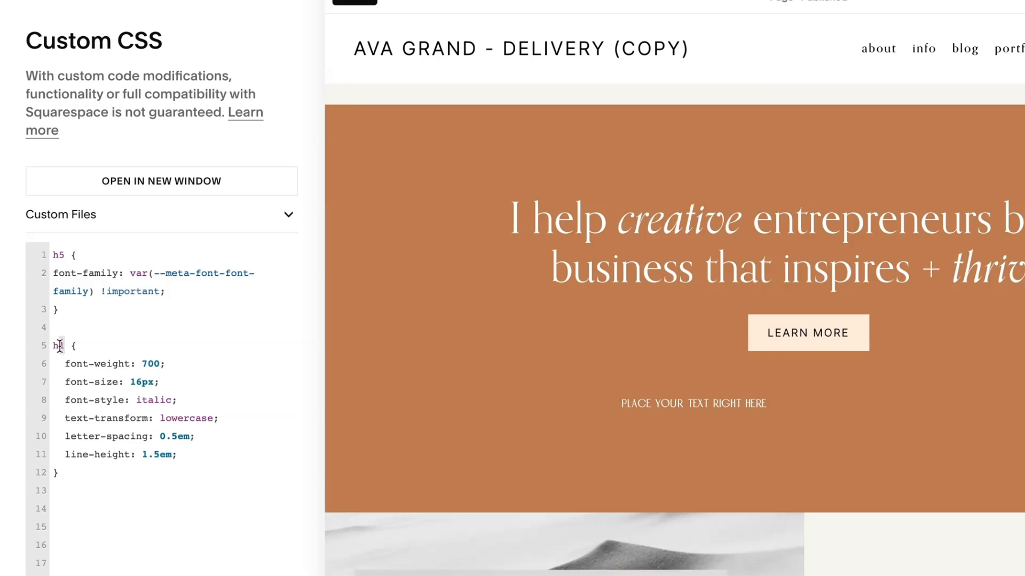
type("5")
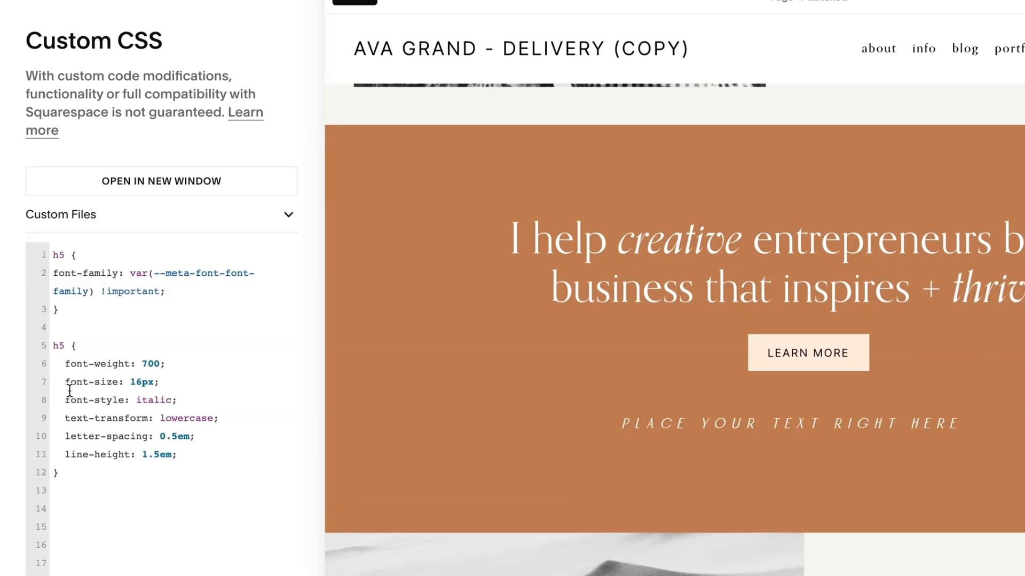
- Set the second h5 rule's font-size to 50px, letter-spacing to 0em and line-height to 1em
left_click_drag(619, 425, 967, 432)
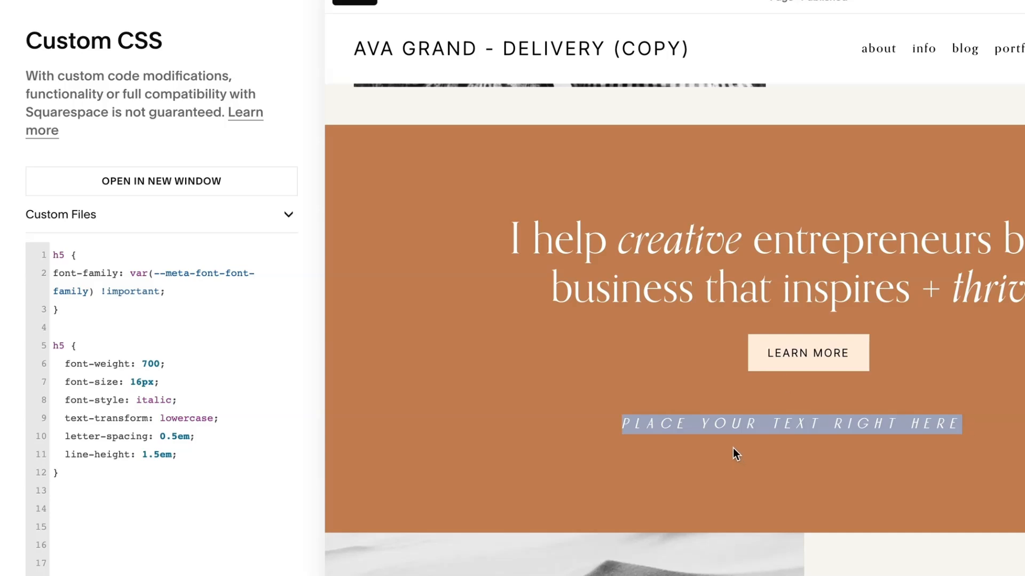
left_click(153, 418)
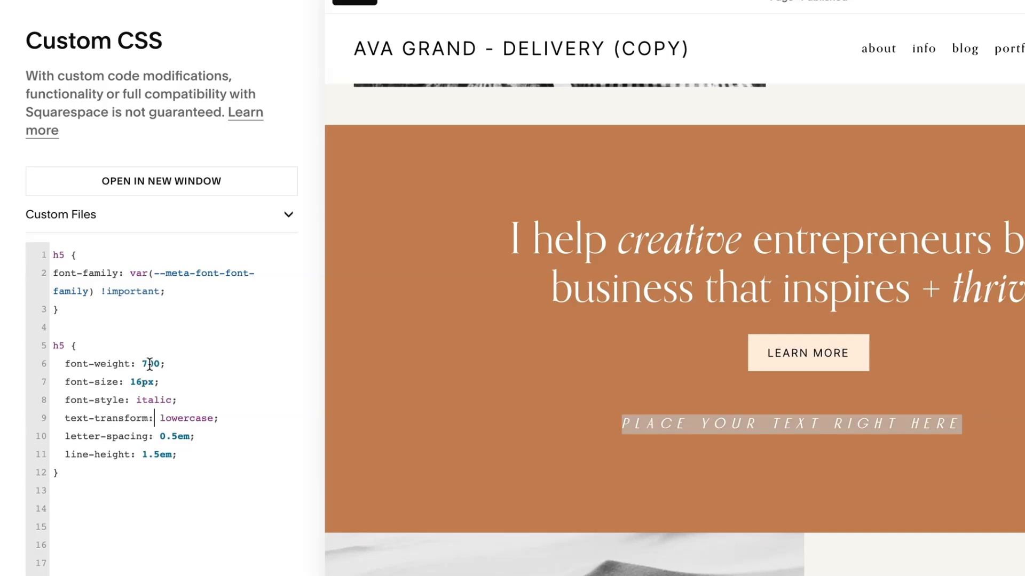
left_click_drag(143, 381, 132, 381)
type("10")
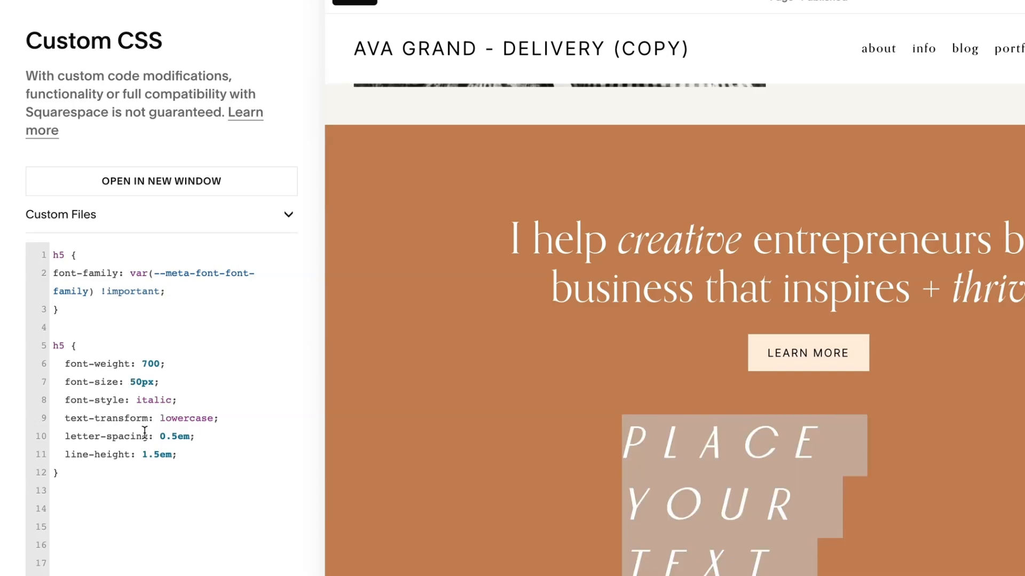
left_click(178, 436)
key("BackSpace")
key("BackSpace")
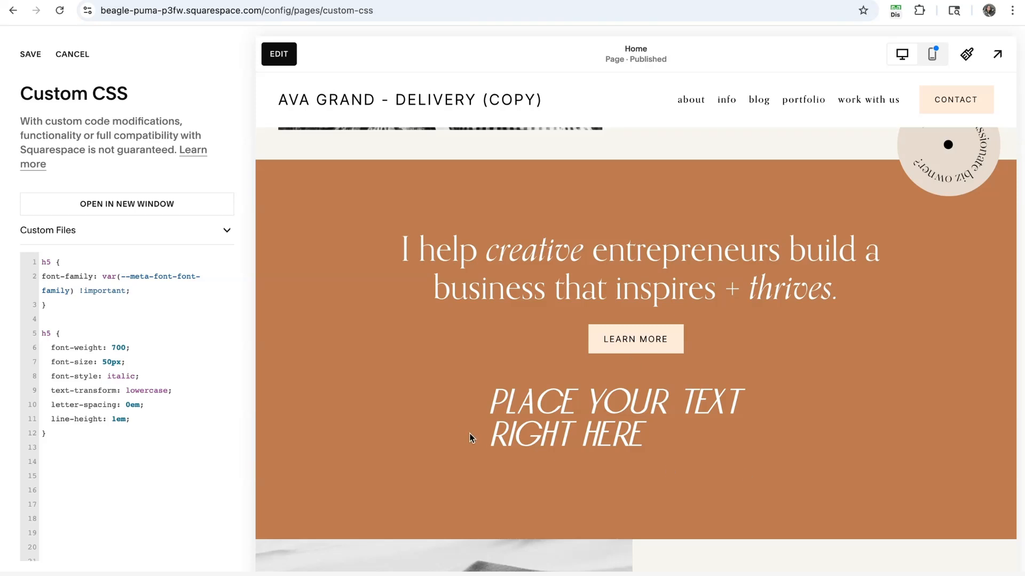
- Examine the second h5 rule's property lines, from font-weight to line-height
left_click_drag(130, 420, 50, 359)
left_click(144, 421)
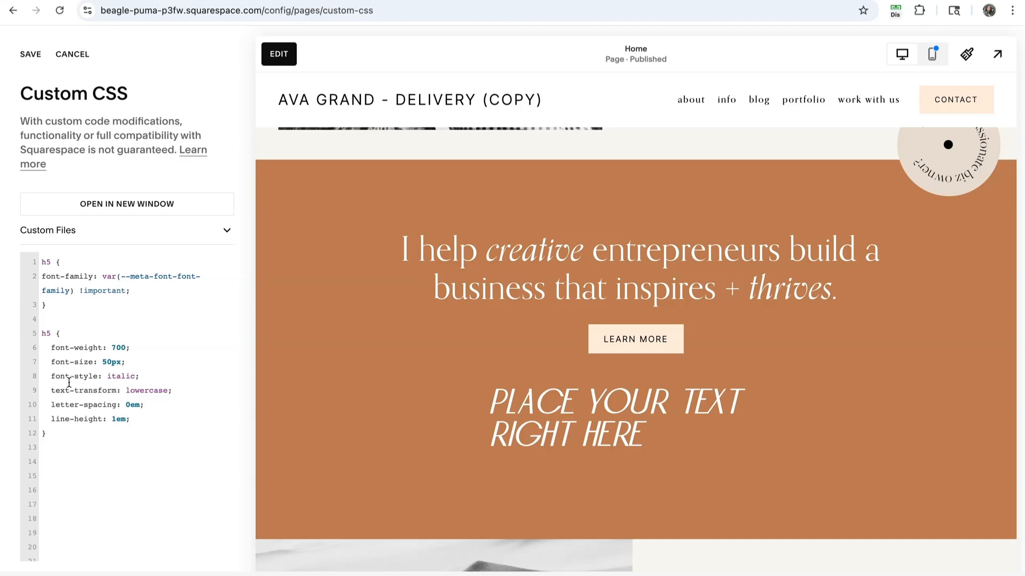
left_click_drag(150, 421, 40, 345)
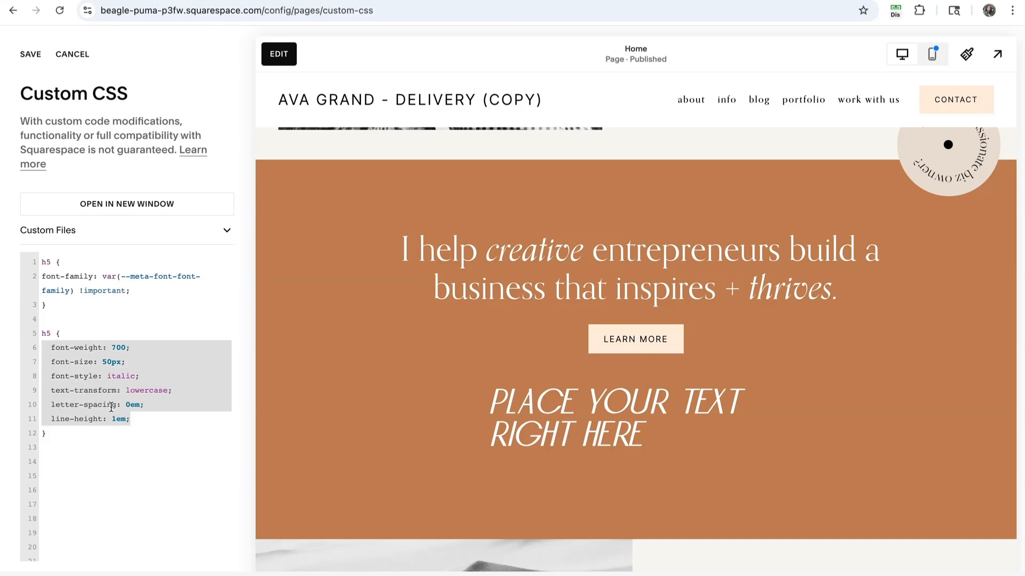
left_click(94, 435)
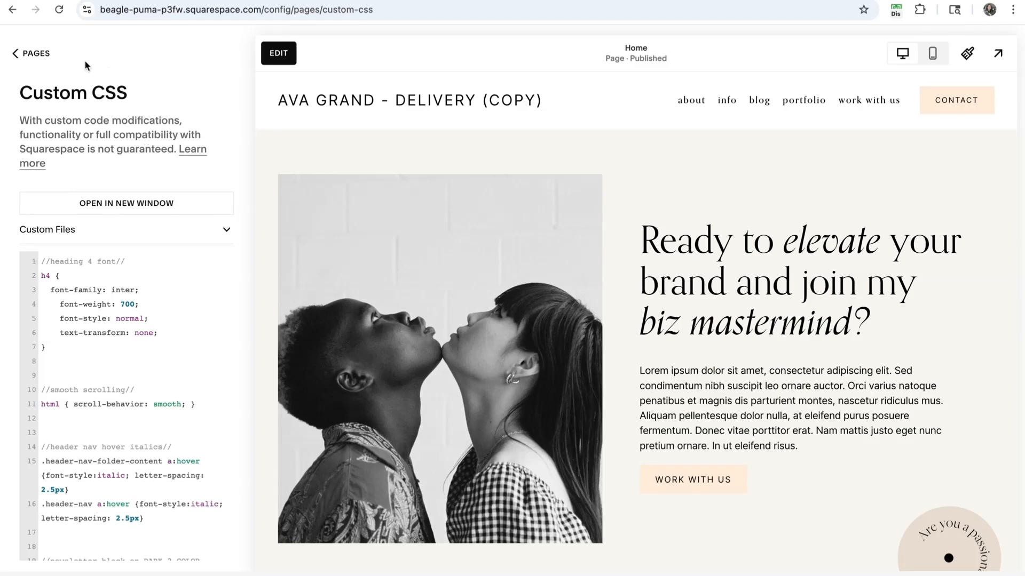
- Leave Custom CSS and go back through Pages to the main Website menu
left_click(40, 56)
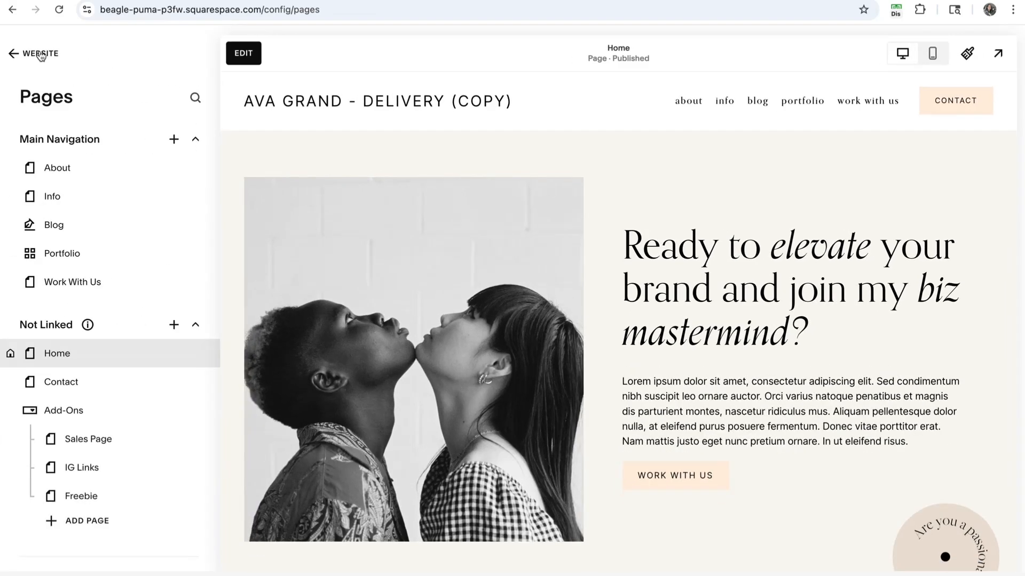
left_click(40, 54)
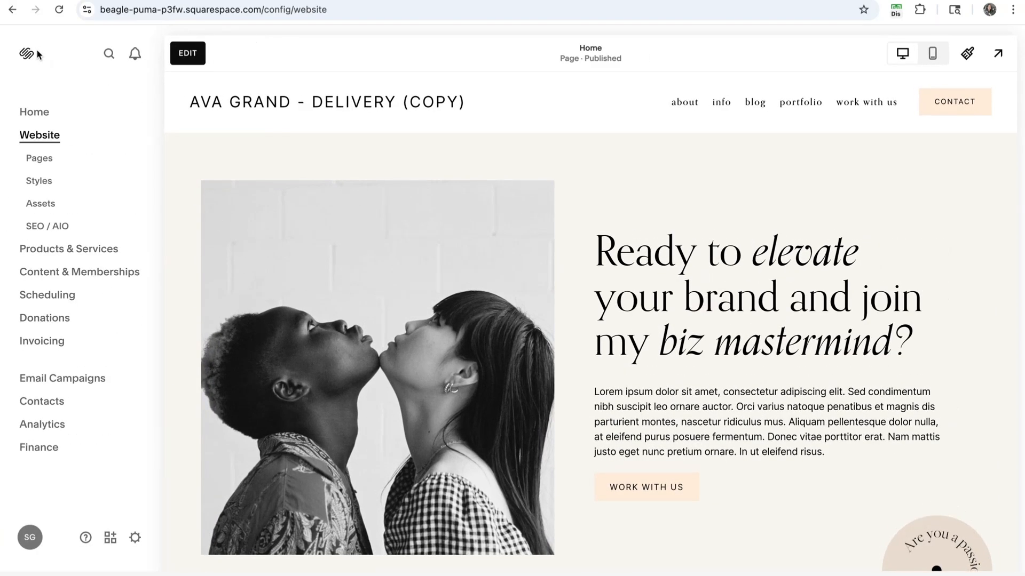